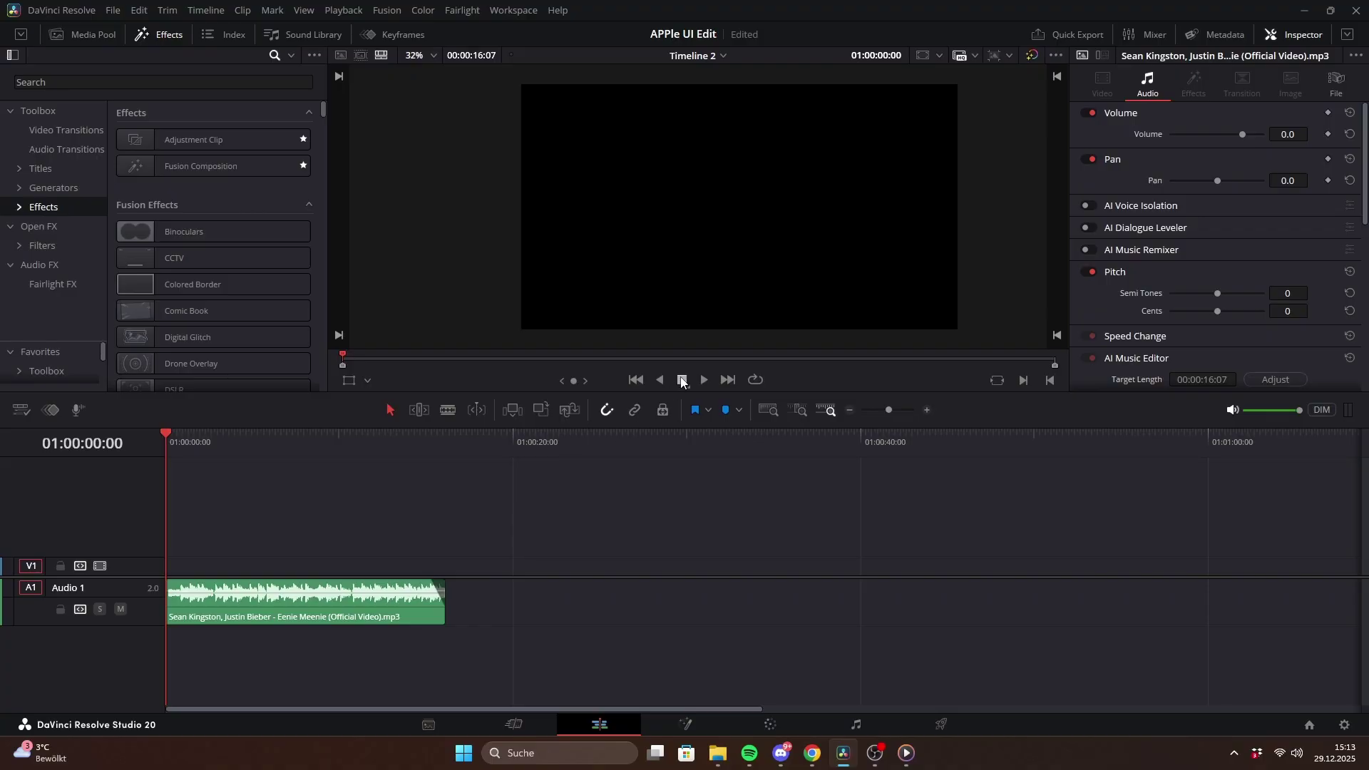
Step: Add two more Fusion Composition clips to V1, trim the last to the audio end, and select the first clip
{"action": "left_click_drag", "start_coordinate": [187, 171], "coordinate": [213, 569]}
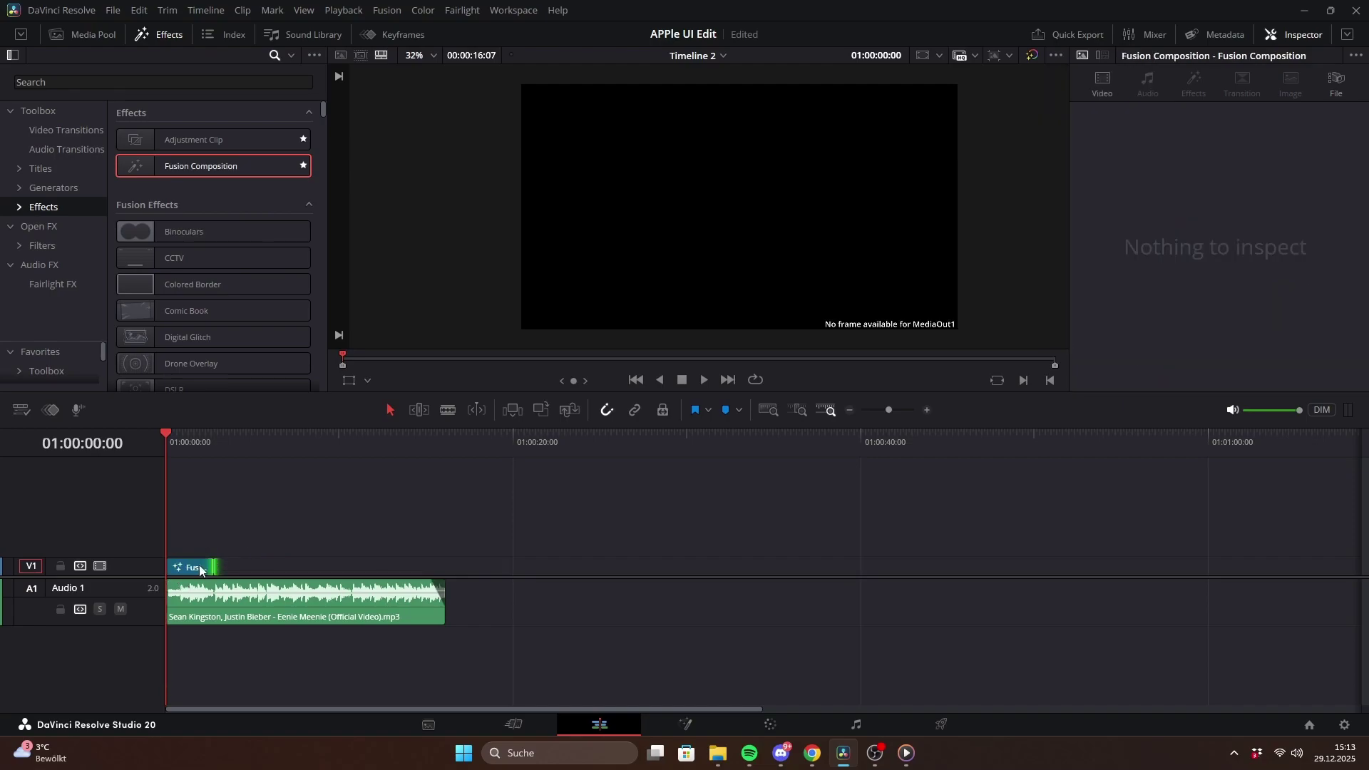
{"action": "left_click_drag", "start_coordinate": [201, 165], "coordinate": [955, 578]}
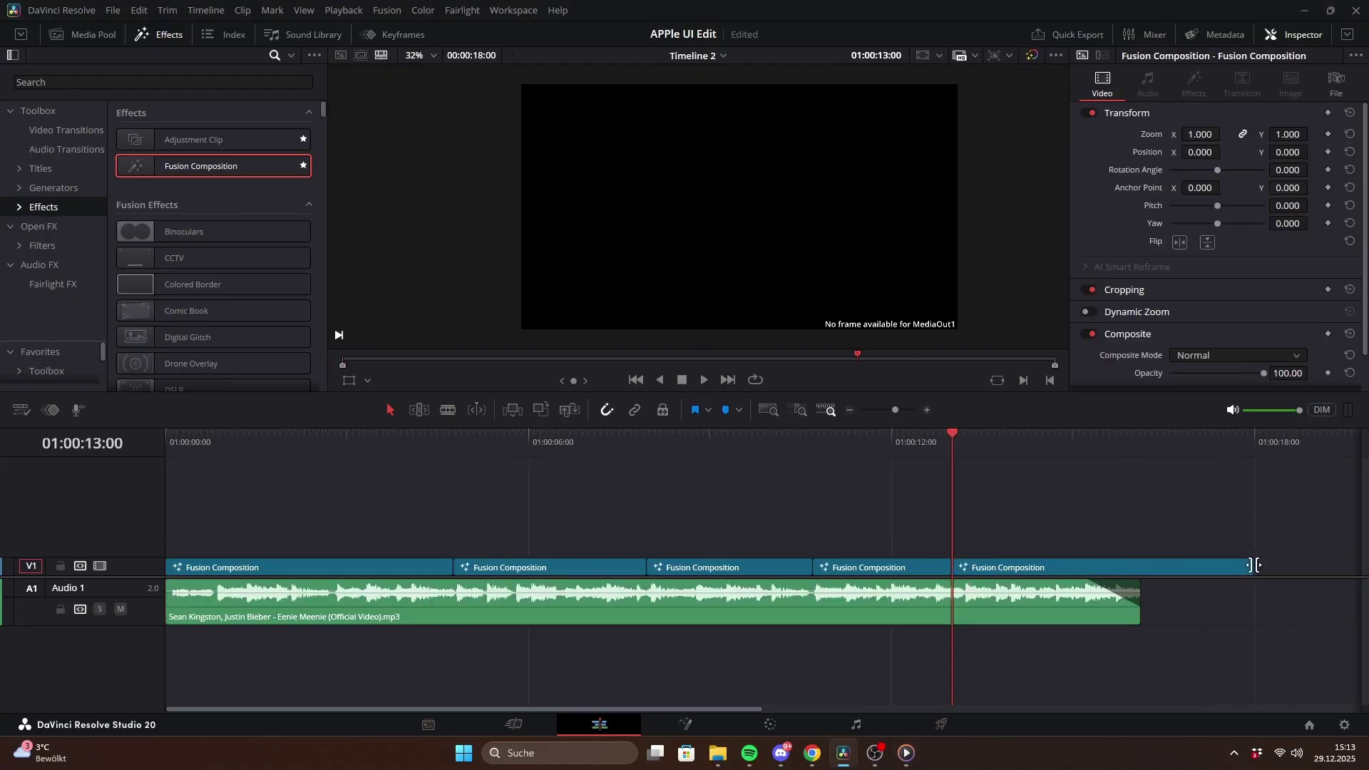
{"action": "left_click_drag", "start_coordinate": [1255, 566], "coordinate": [1139, 565]}
{"action": "left_click", "coordinate": [939, 438]}
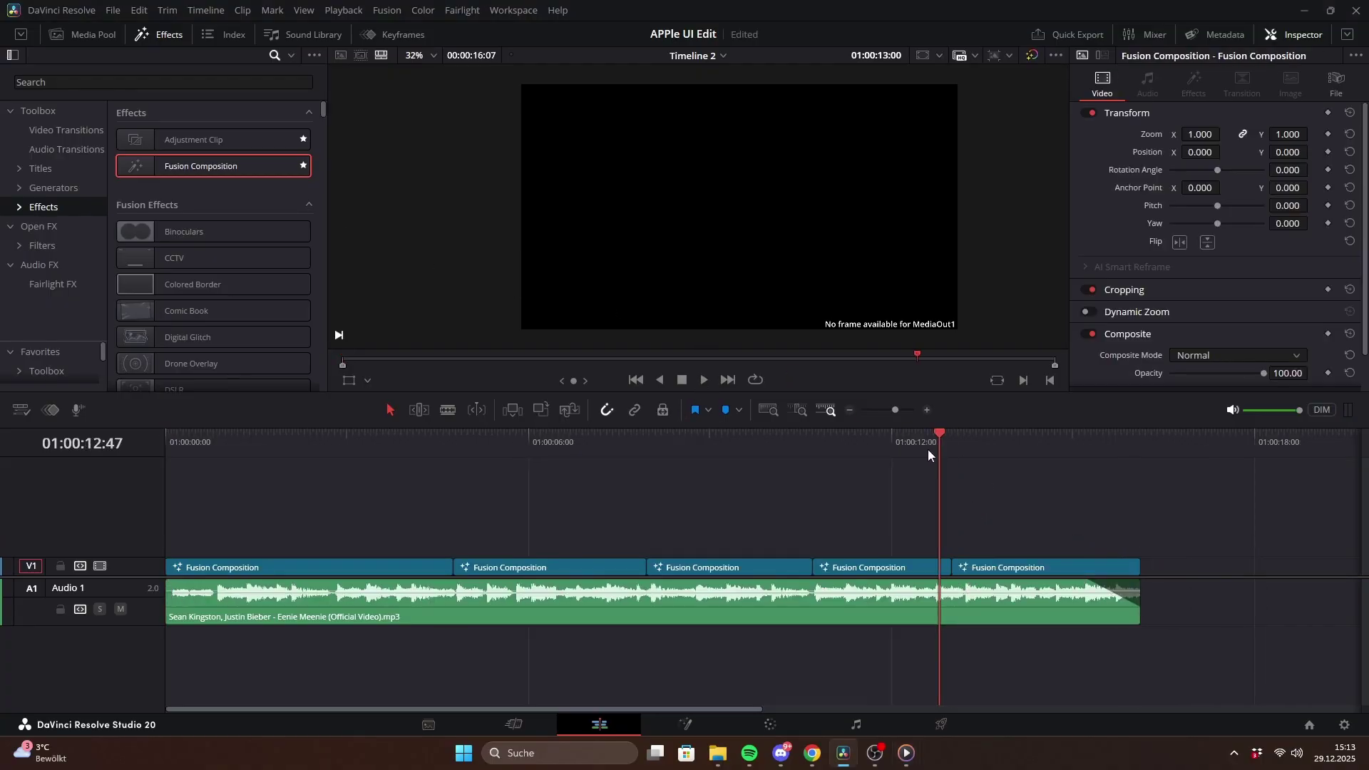
{"action": "key", "text": "Home"}
{"action": "left_click", "coordinate": [380, 566]}
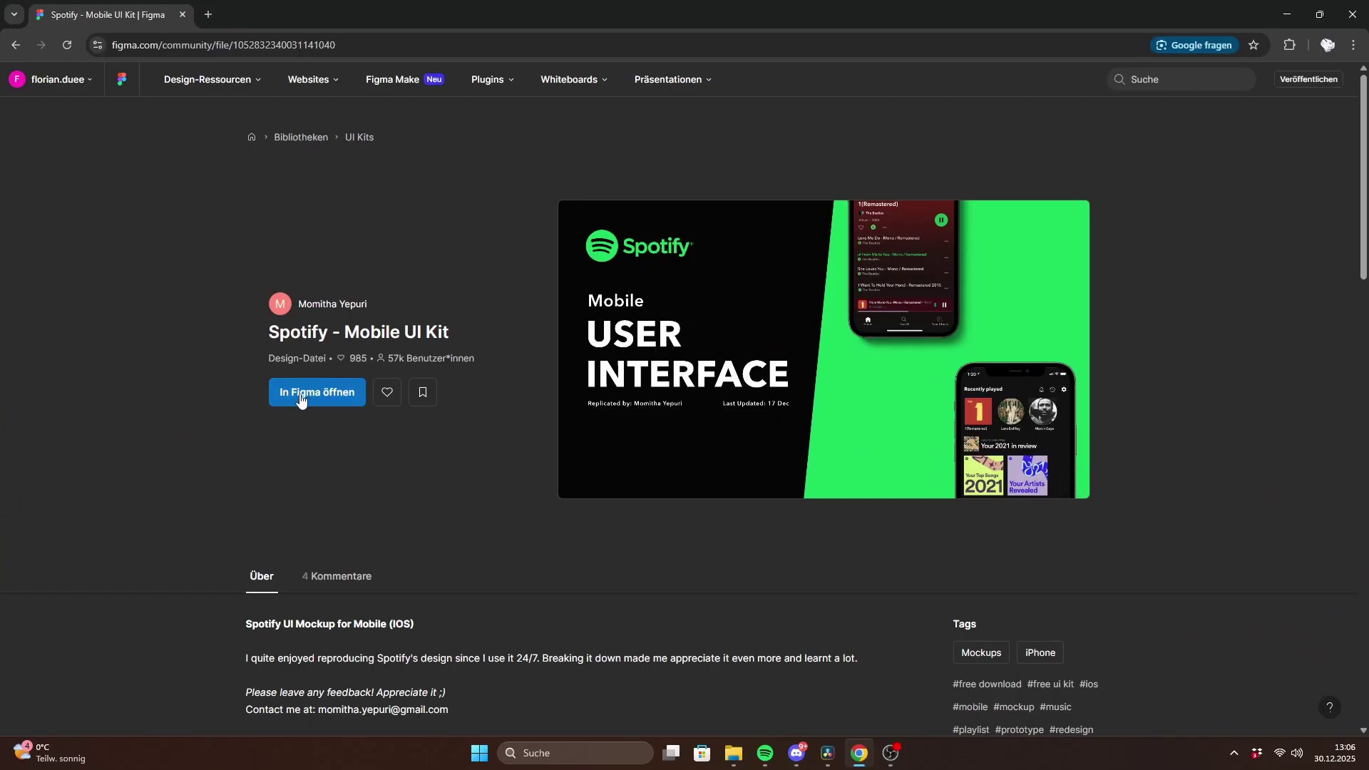
Step: In Discord's ui-kits channel, open the Google Drive link for Spotify UI Kit.zip
{"action": "key", "text": "alt+Tab"}
{"action": "scroll", "coordinate": [455, 213], "scroll_direction": "down", "scroll_amount": 5}
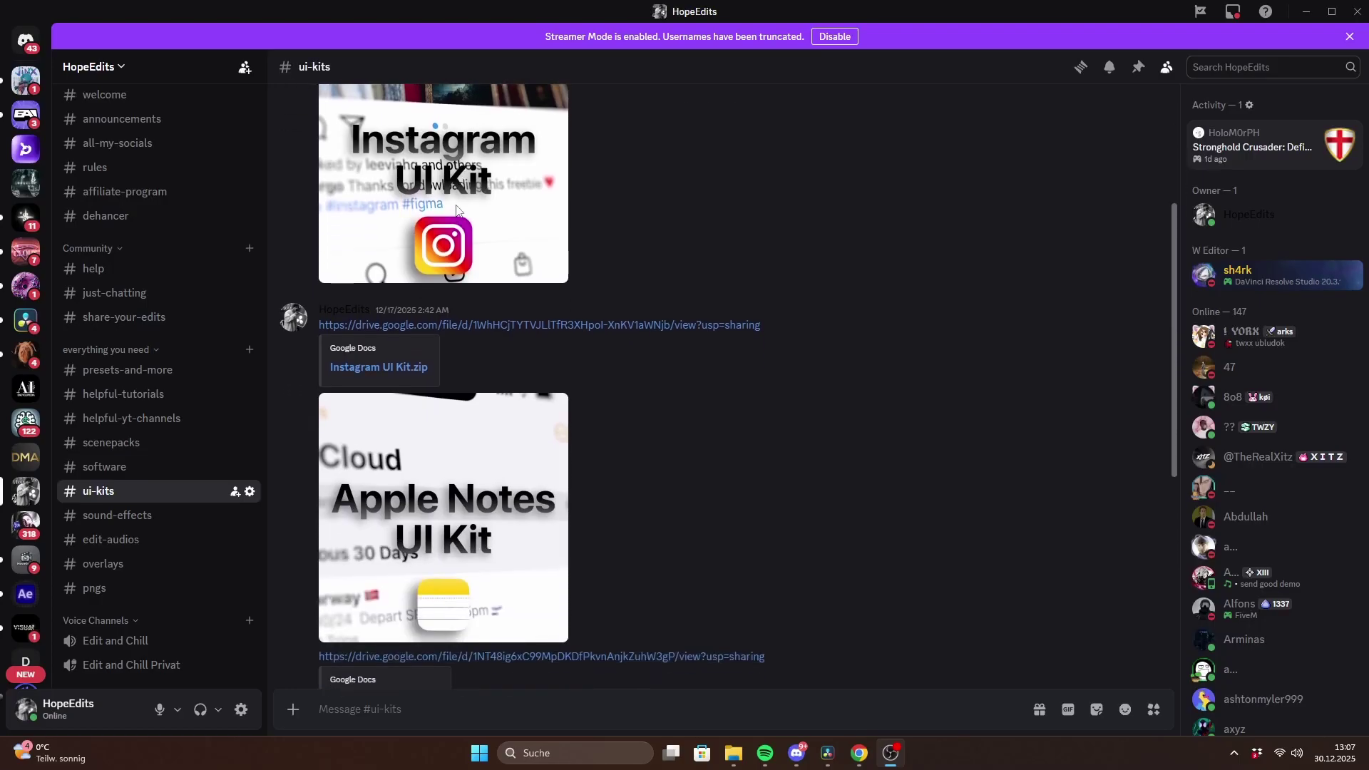
{"action": "scroll", "coordinate": [412, 374], "scroll_direction": "down", "scroll_amount": 3}
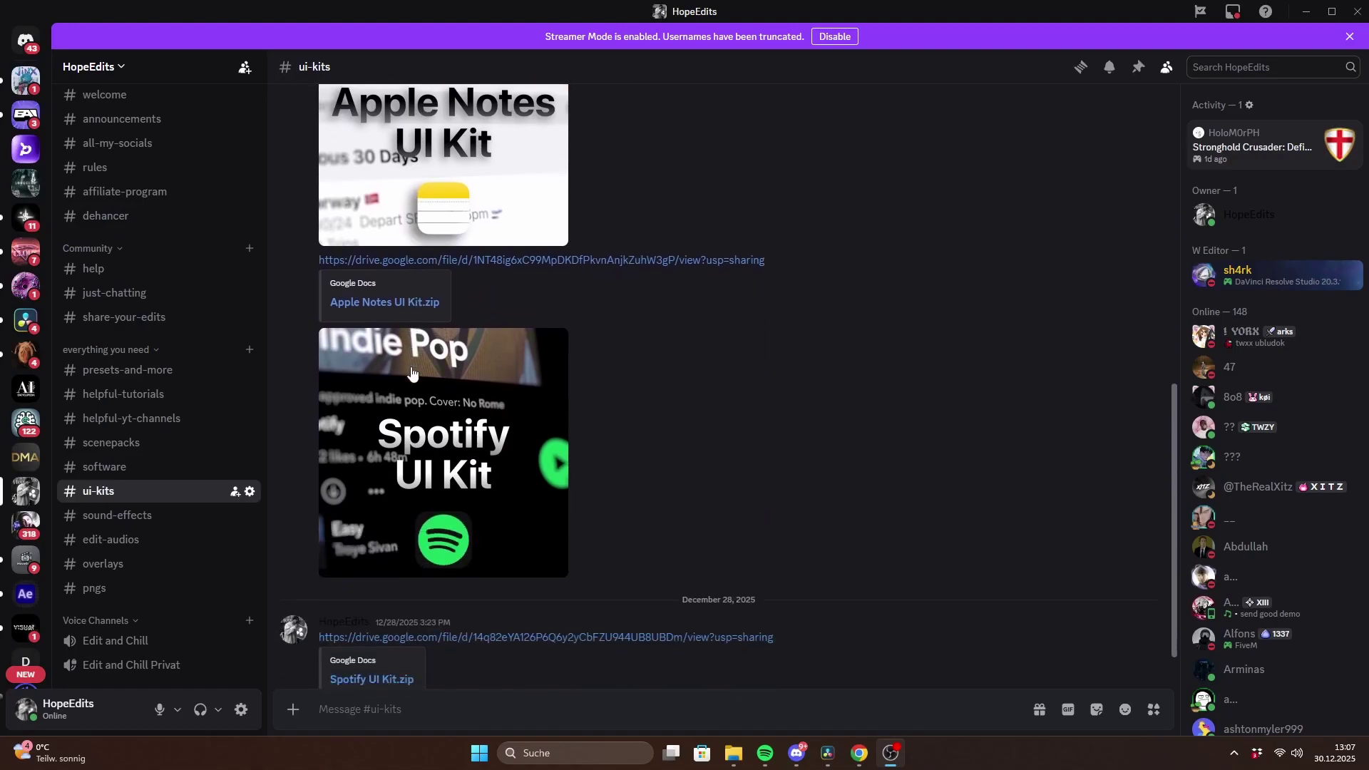
{"action": "left_click", "coordinate": [390, 607]}
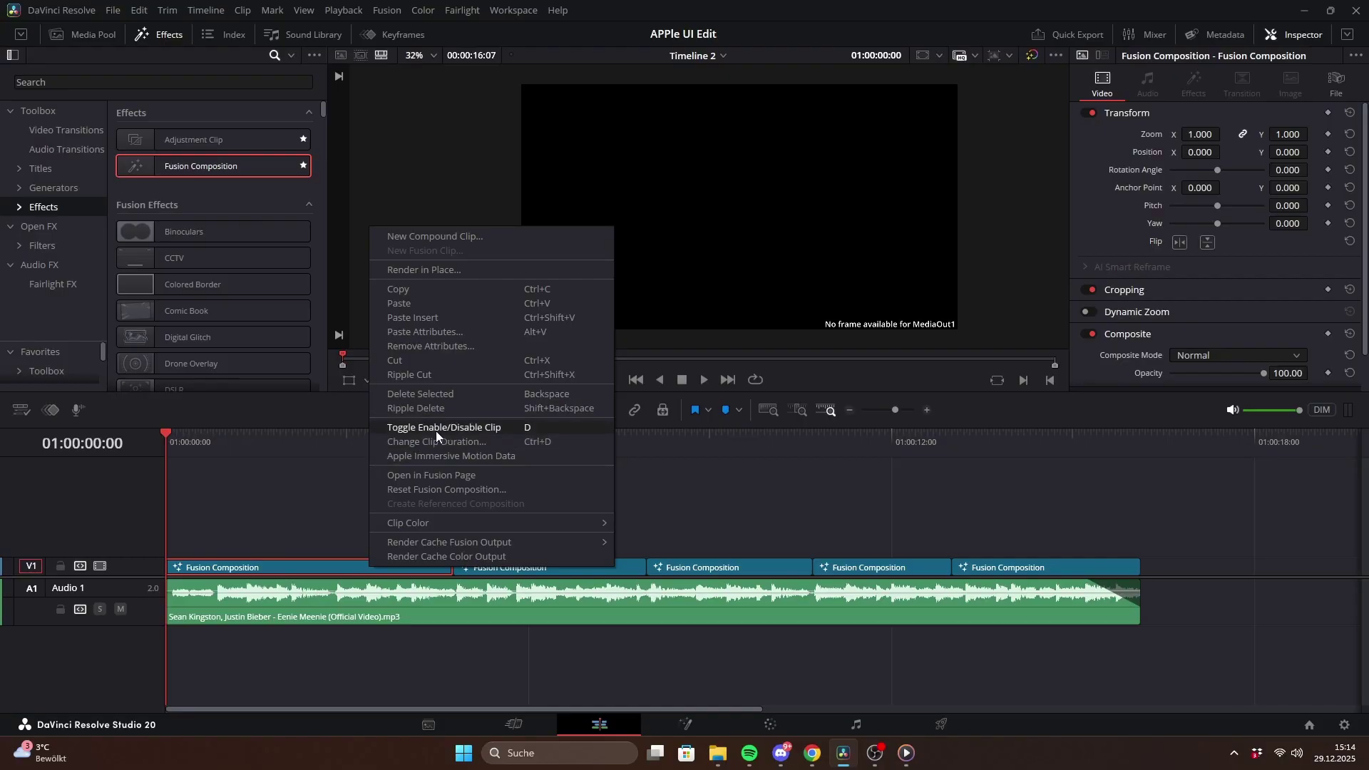
Step: Open the first composition in Fusion, move MediaOut1 right, and add a Background node shown in the viewer
{"action": "left_click", "coordinate": [442, 474]}
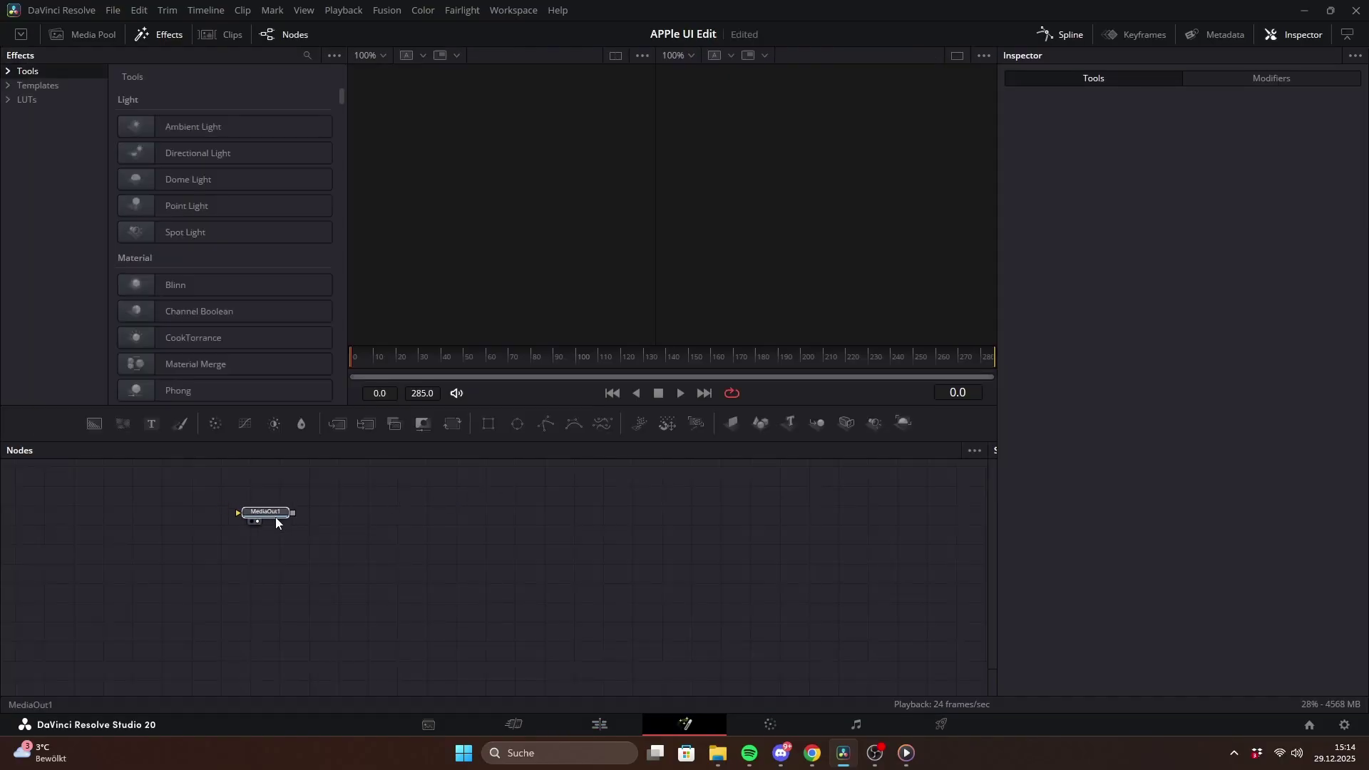
{"action": "left_click_drag", "start_coordinate": [277, 523], "coordinate": [687, 552]}
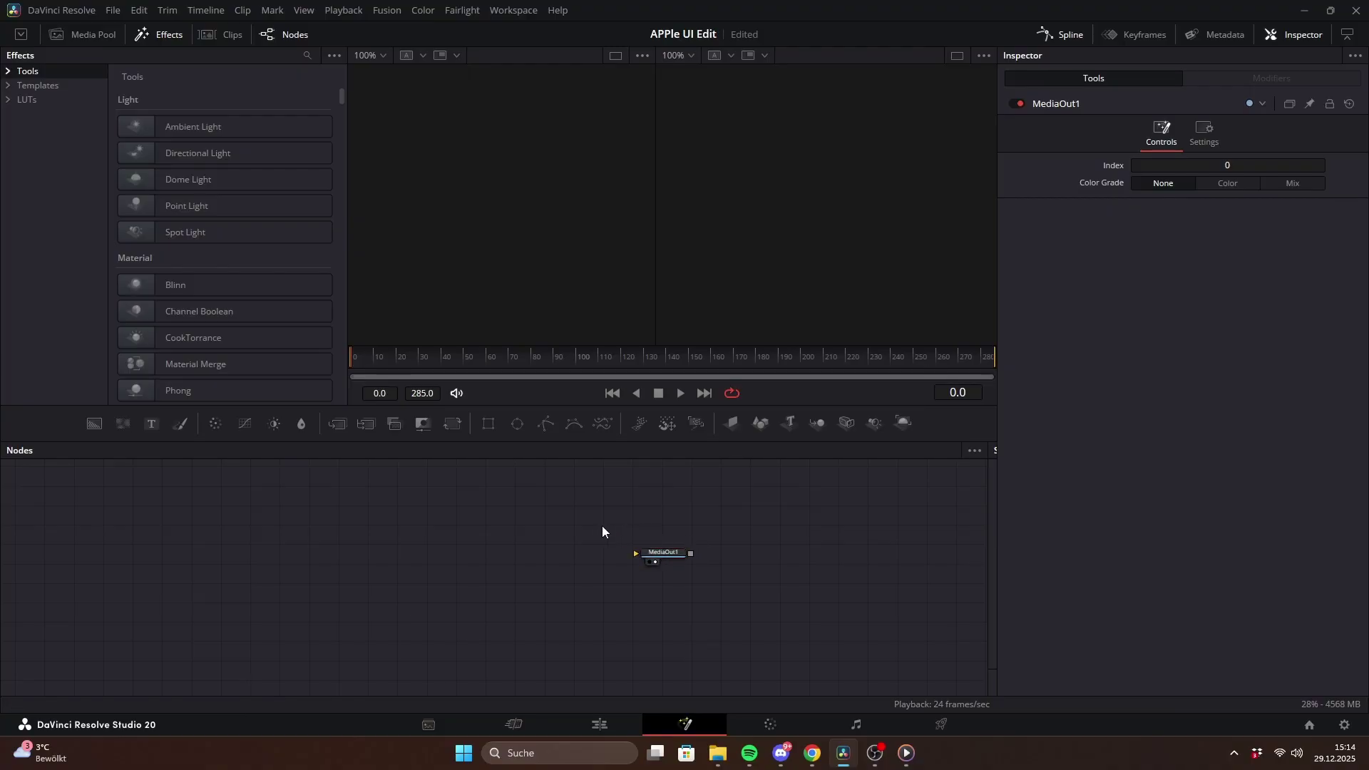
{"action": "left_click_drag", "start_coordinate": [94, 425], "coordinate": [314, 551]}
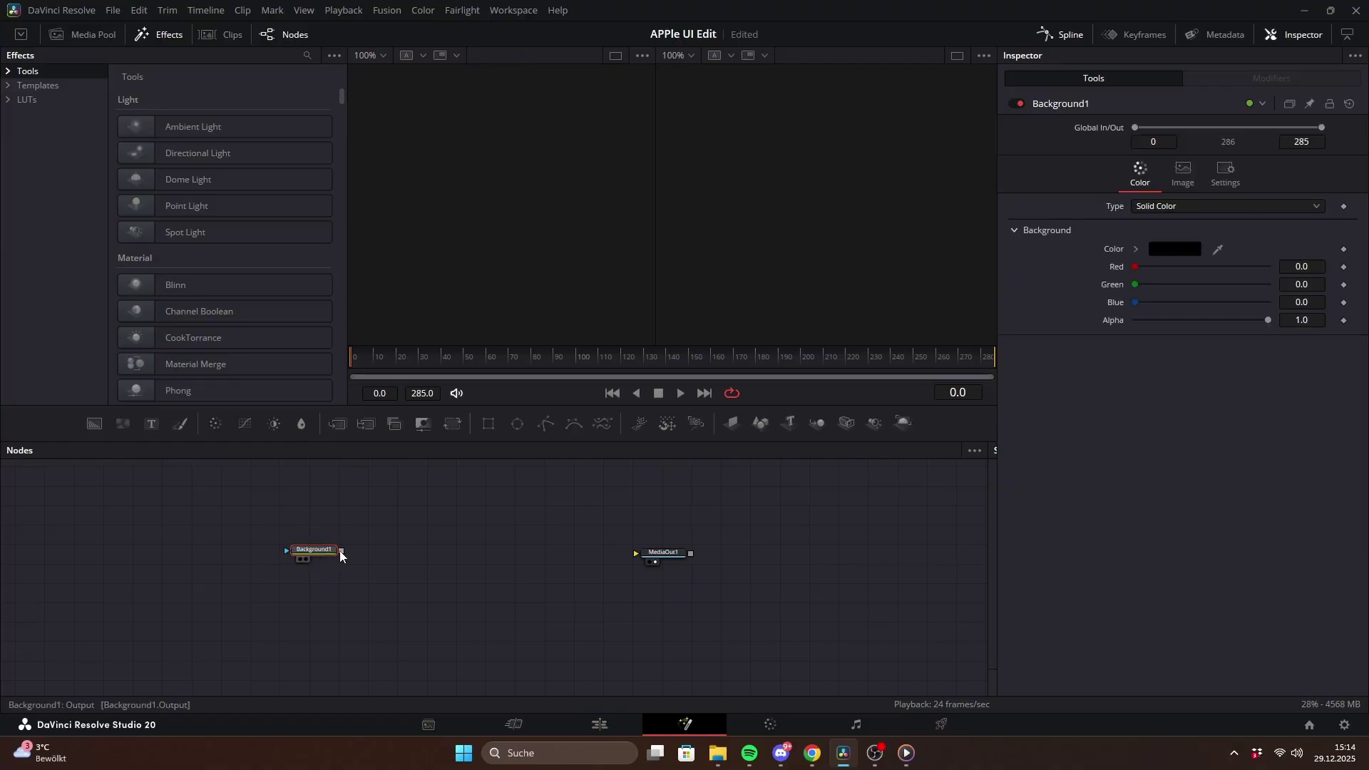
{"action": "left_click", "coordinate": [298, 558]}
{"action": "left_click_drag", "start_coordinate": [310, 550], "coordinate": [312, 559]}
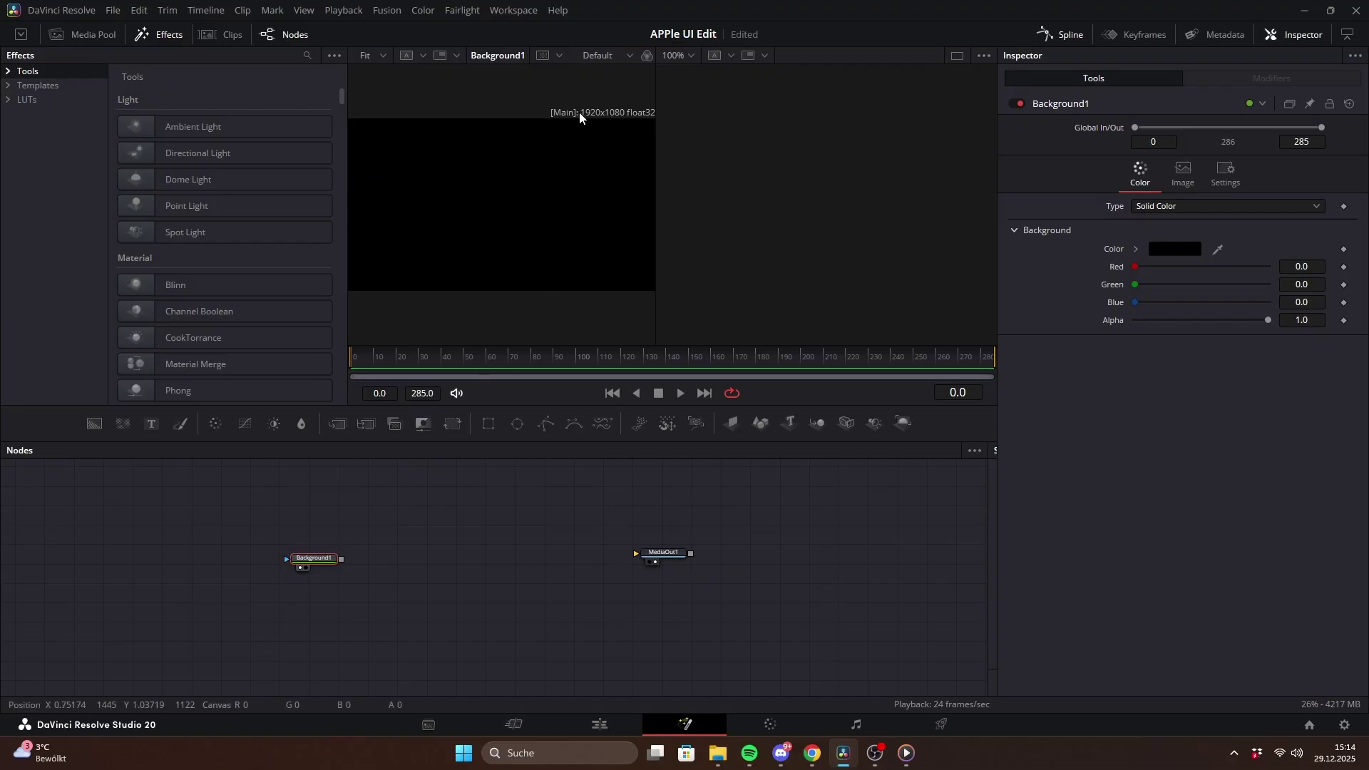
Step: Set Background1's image height to 4069 pixels for a 1920×4069 portrait frame
{"action": "left_click", "coordinate": [1183, 173]}
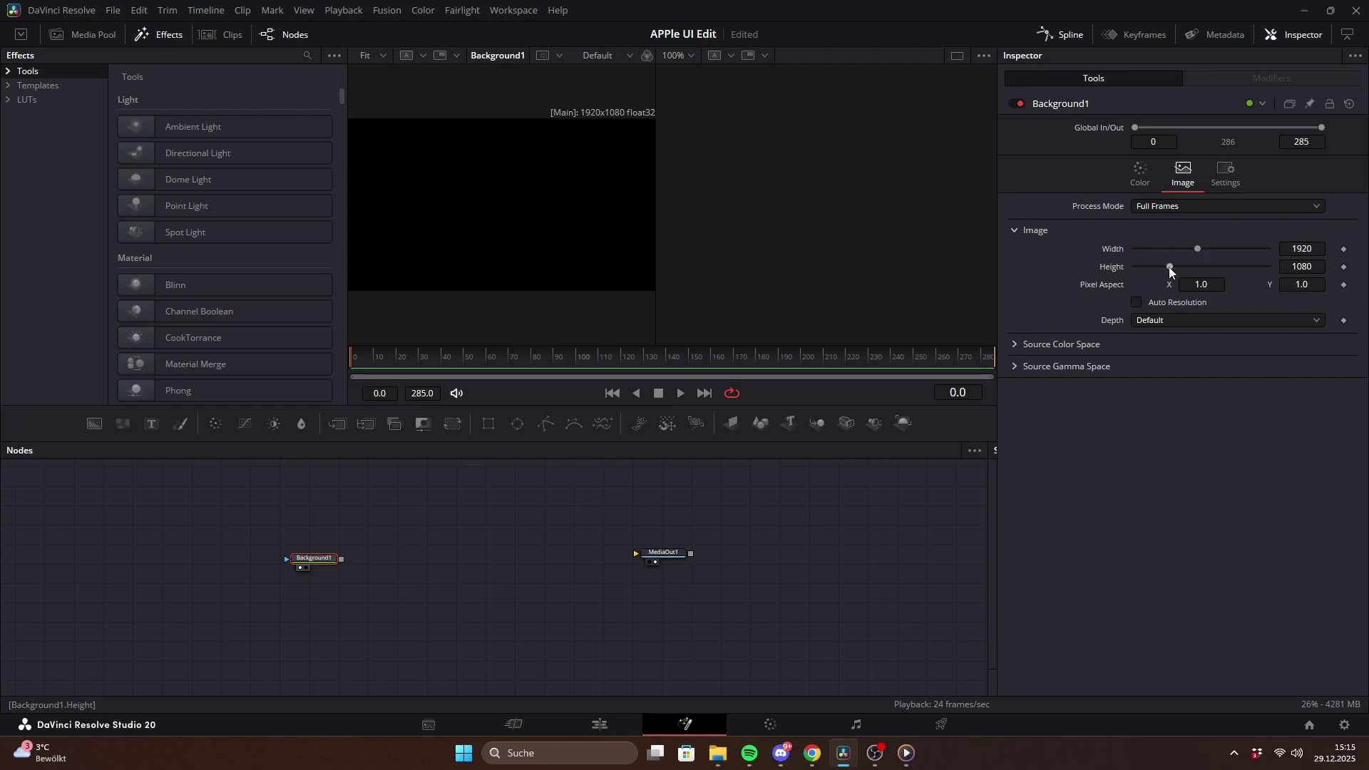
{"action": "left_click_drag", "start_coordinate": [1169, 266], "coordinate": [1237, 263]}
{"action": "scroll", "coordinate": [532, 212], "scroll_direction": "down", "scroll_amount": 1}
{"action": "left_click", "coordinate": [1317, 265]}
{"action": "type", "text": "4069"}
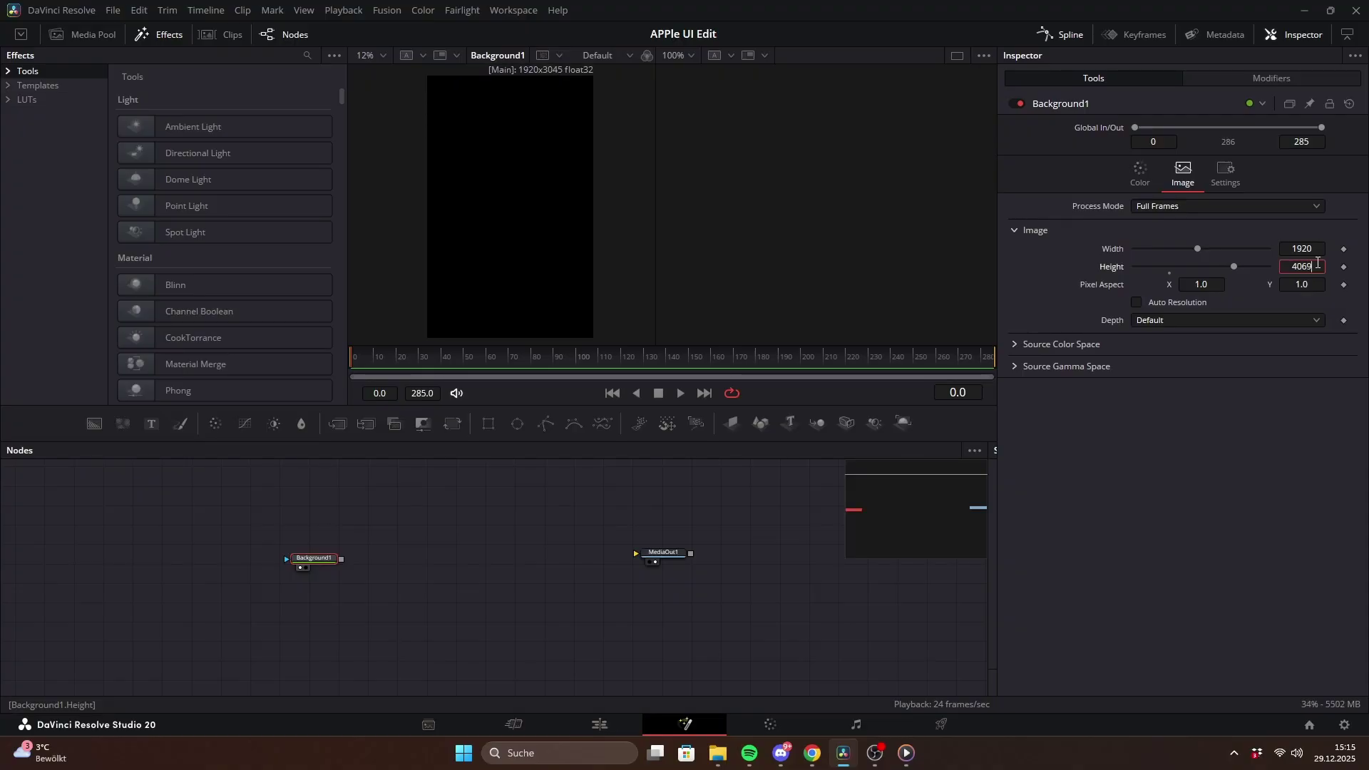
{"action": "key", "text": "Return"}
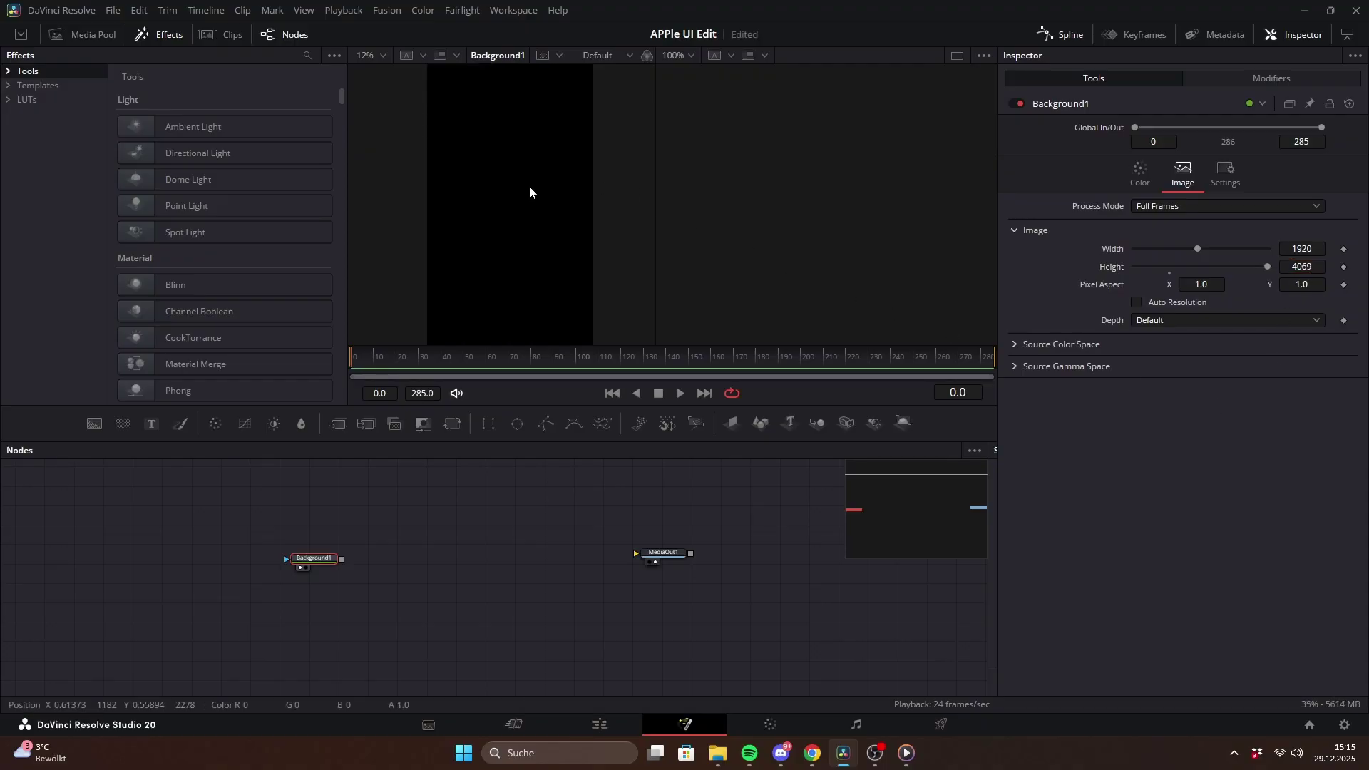
Step: Set Background1's alpha to 0 so the background is fully transparent
{"action": "scroll", "coordinate": [529, 185], "scroll_direction": "down", "scroll_amount": 1}
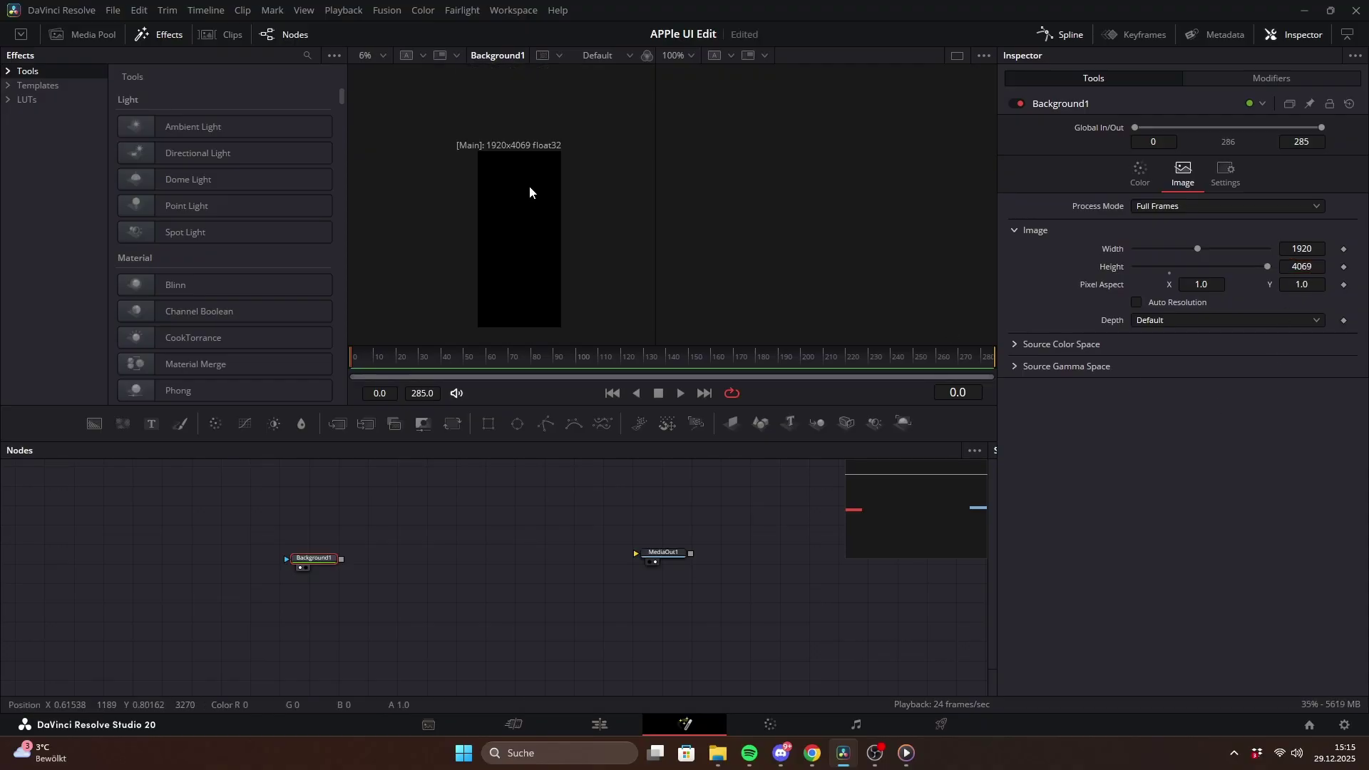
{"action": "scroll", "coordinate": [529, 186], "scroll_direction": "down", "scroll_amount": 2}
{"action": "scroll", "coordinate": [529, 185], "scroll_direction": "up", "scroll_amount": 3}
{"action": "scroll", "coordinate": [529, 185], "scroll_direction": "up", "scroll_amount": 1}
{"action": "scroll", "coordinate": [529, 186], "scroll_direction": "down", "scroll_amount": 2}
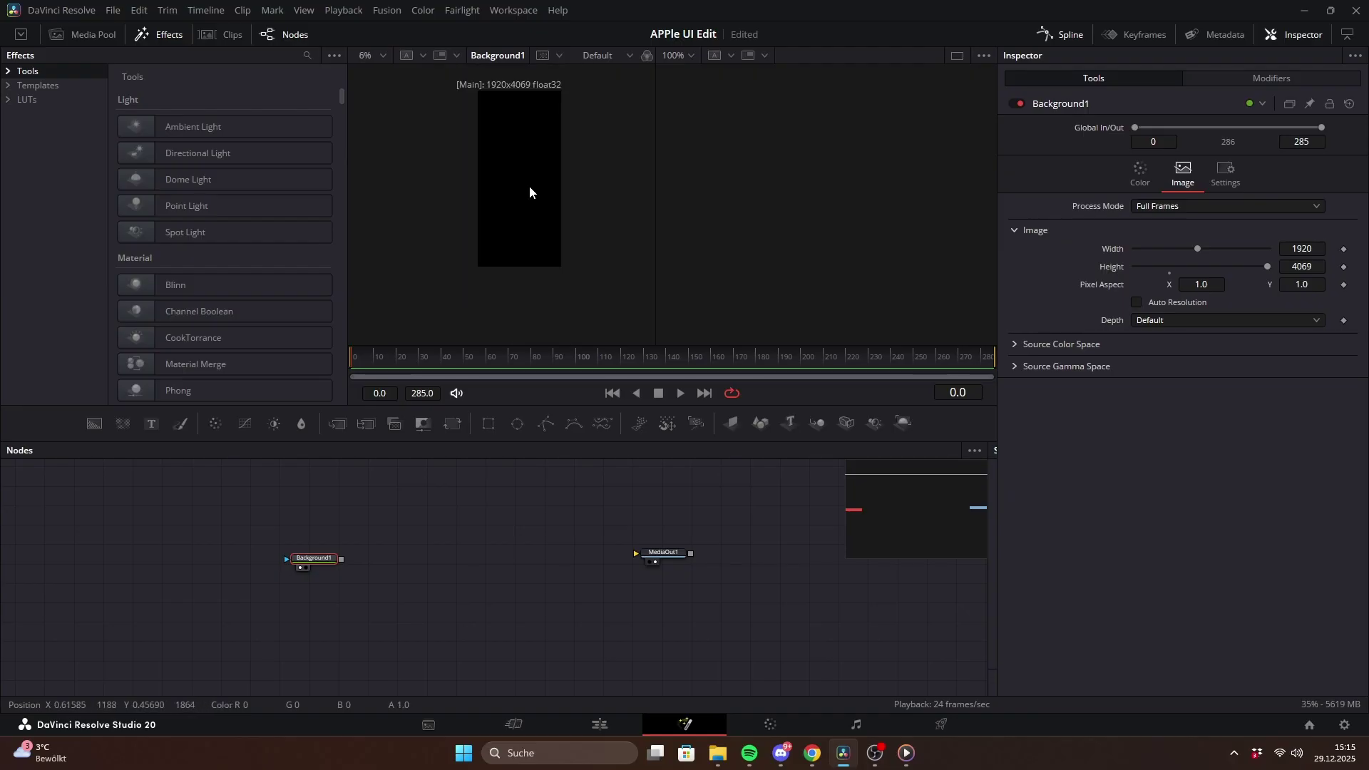
{"action": "scroll", "coordinate": [529, 185], "scroll_direction": "up", "scroll_amount": 2}
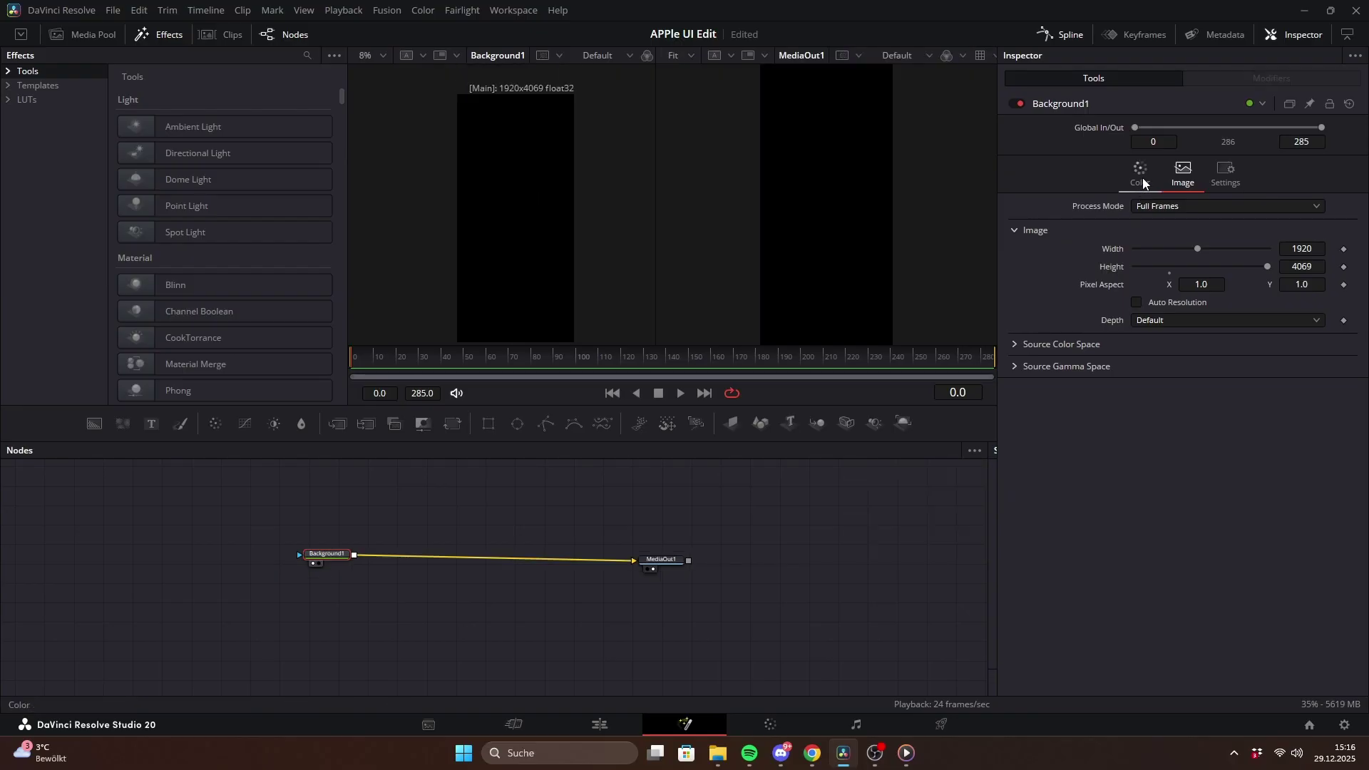
{"action": "left_click", "coordinate": [1142, 178]}
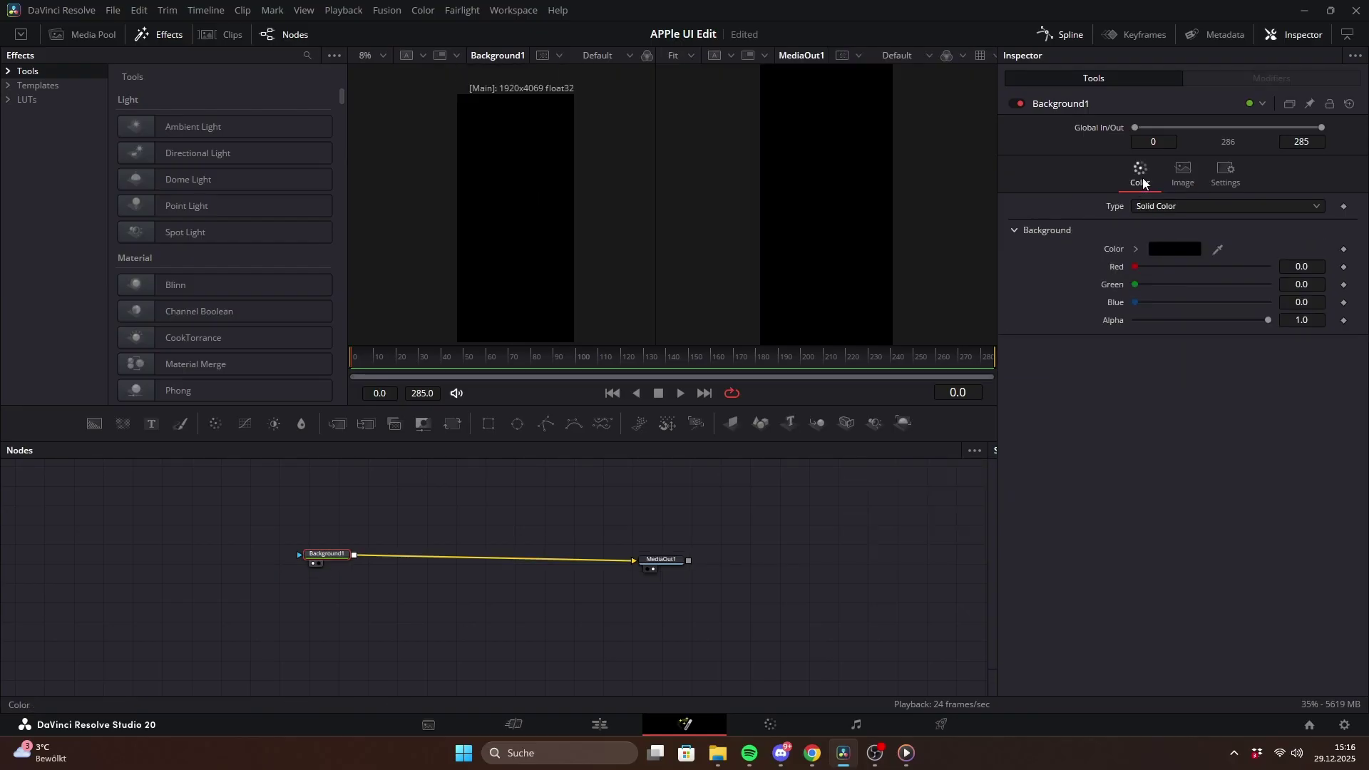
{"action": "left_click_drag", "start_coordinate": [1267, 321], "coordinate": [1110, 331]}
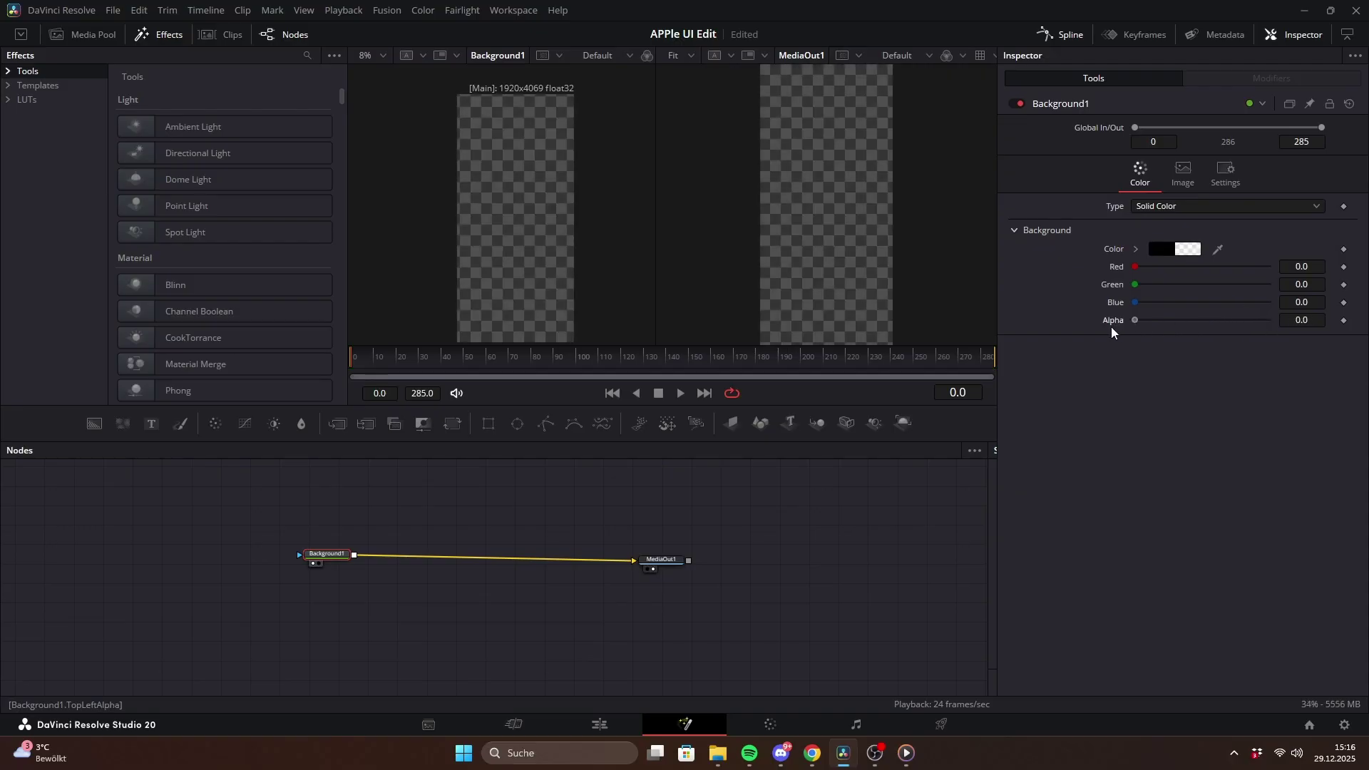
Step: Insert Merge1 with the Player.png image and scale it to 0.547 with a Transform
{"action": "left_click_drag", "start_coordinate": [327, 562], "coordinate": [286, 565]}
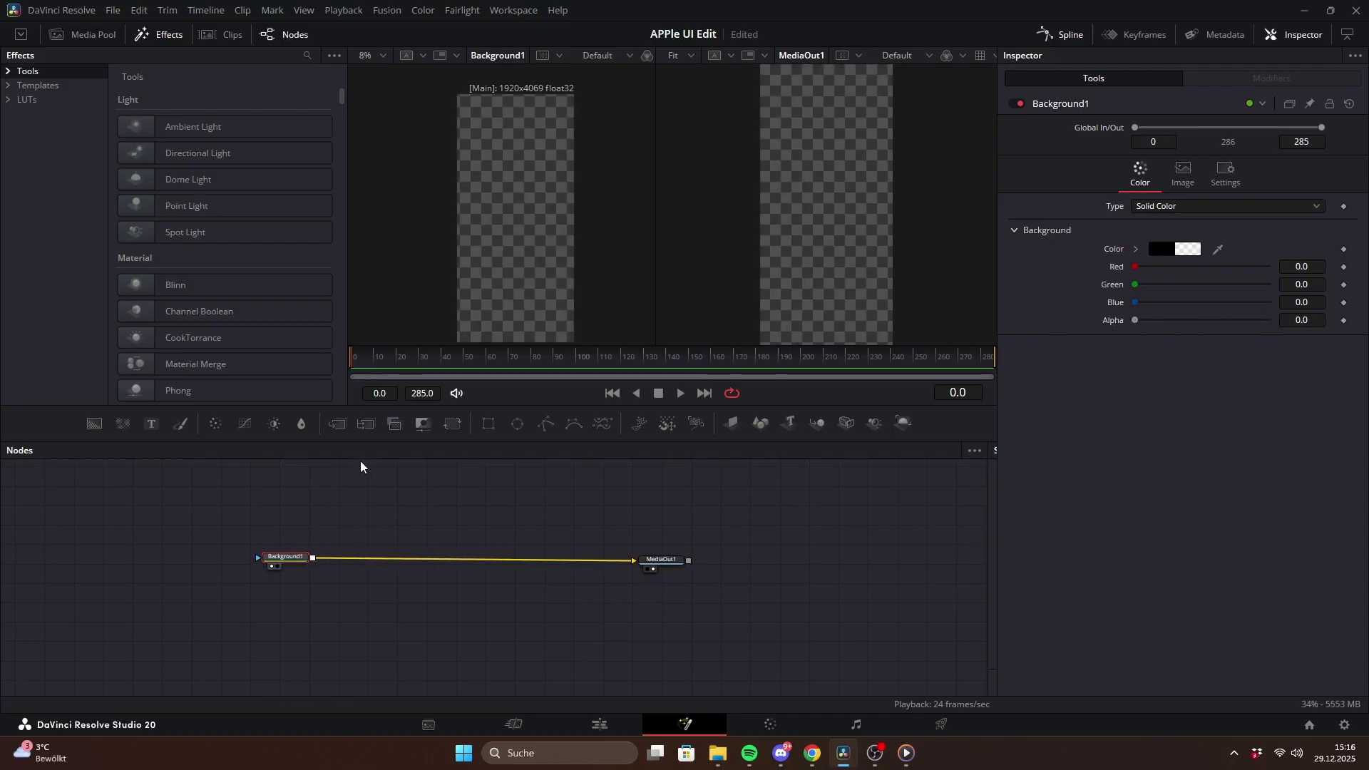
{"action": "left_click_drag", "start_coordinate": [337, 424], "coordinate": [368, 565]}
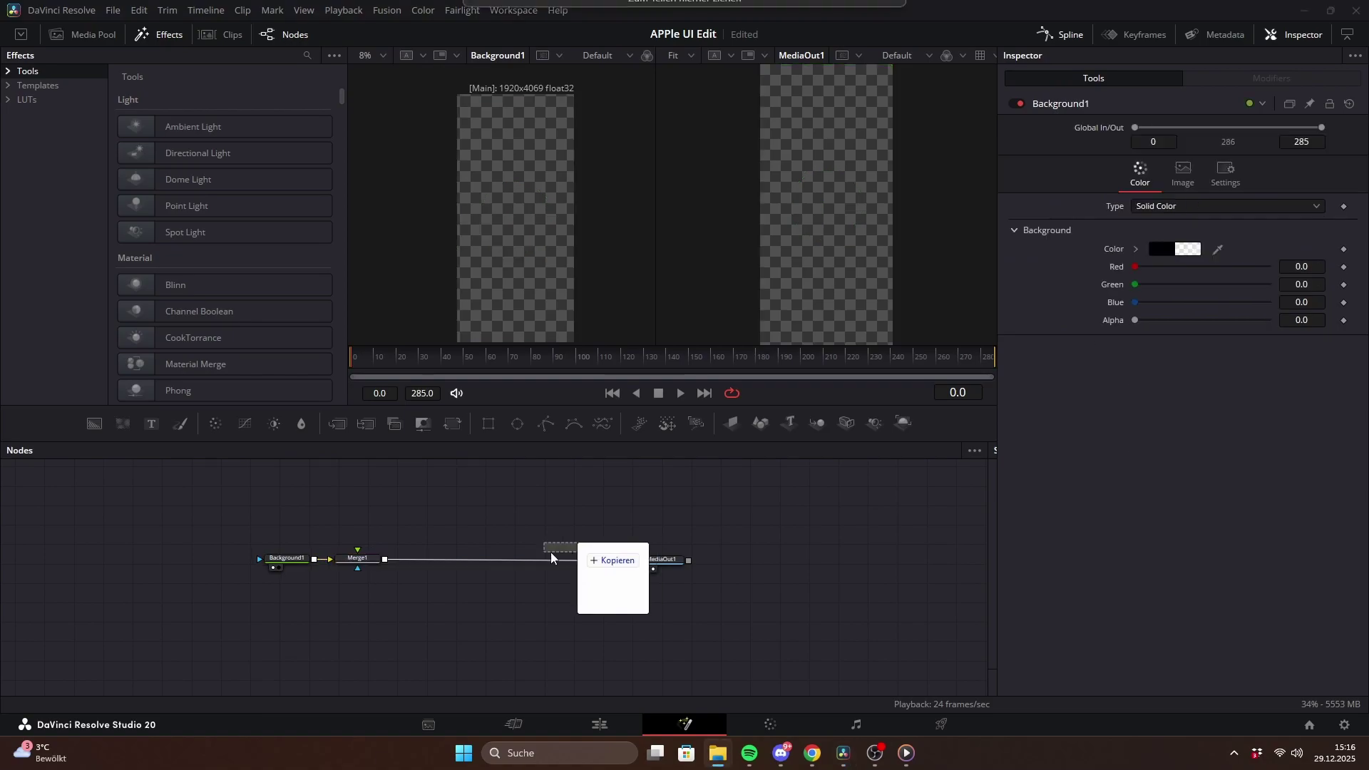
{"action": "left_click_drag", "start_coordinate": [611, 599], "coordinate": [376, 525]}
{"action": "left_click", "coordinate": [345, 568]}
{"action": "left_click", "coordinate": [452, 423]}
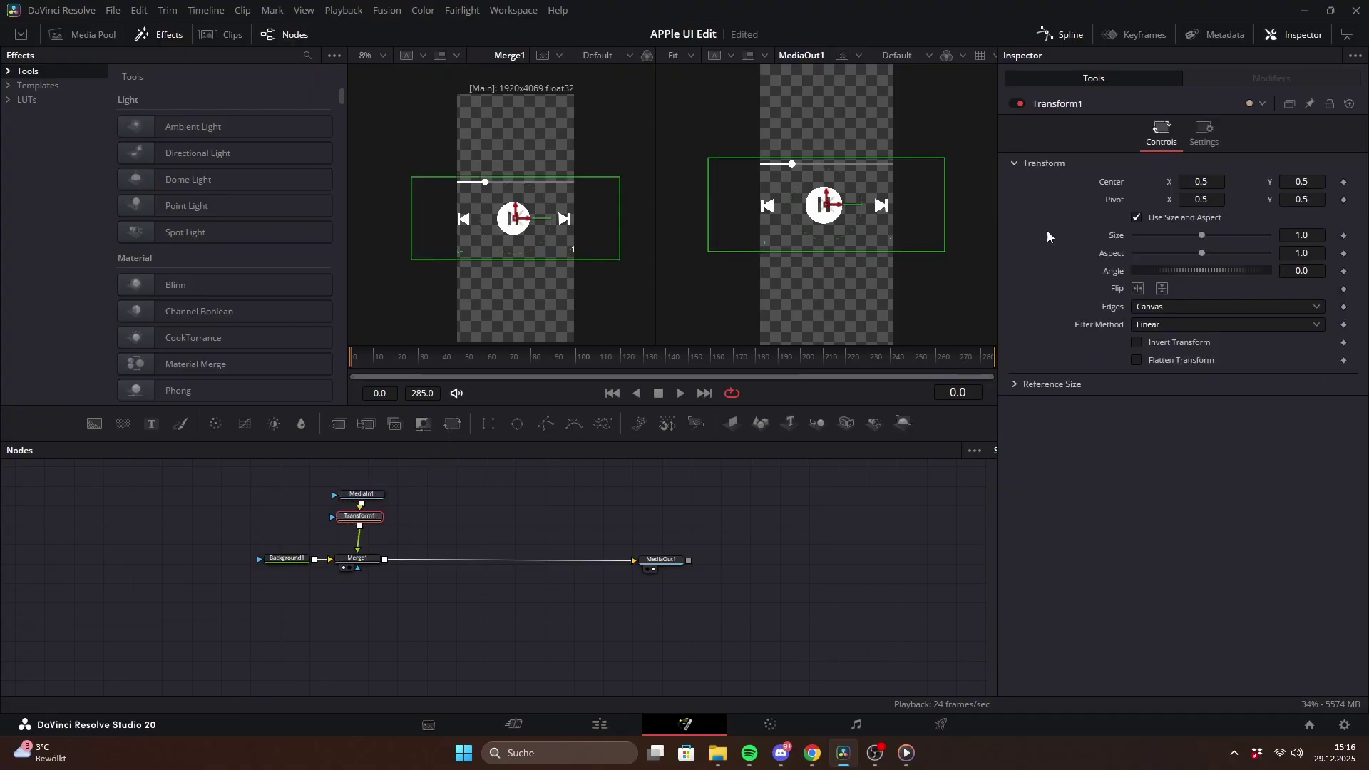
{"action": "left_click_drag", "start_coordinate": [1311, 236], "coordinate": [1264, 236]}
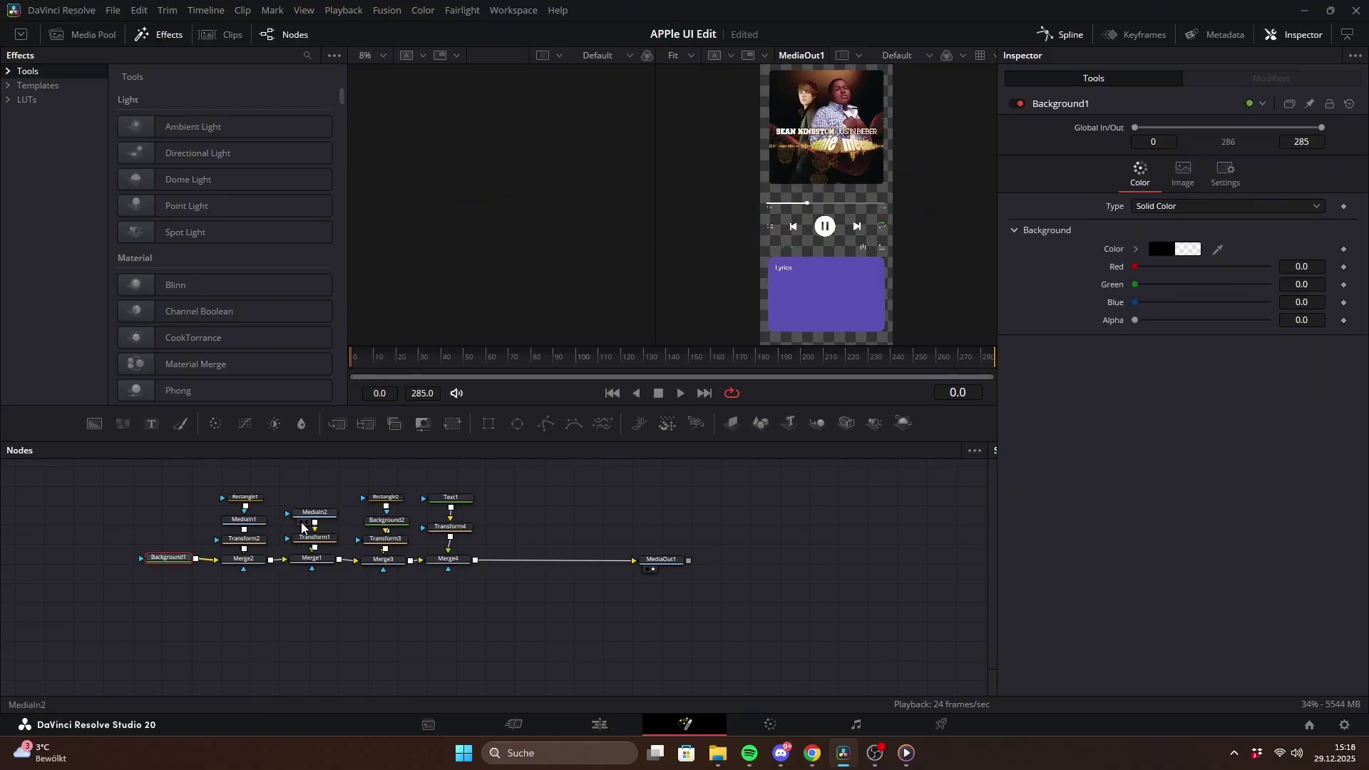
Step: Review MediaIn2, Background2, the full Merge4 composite and Rectangle2's shape settings
{"action": "left_click", "coordinate": [302, 526]}
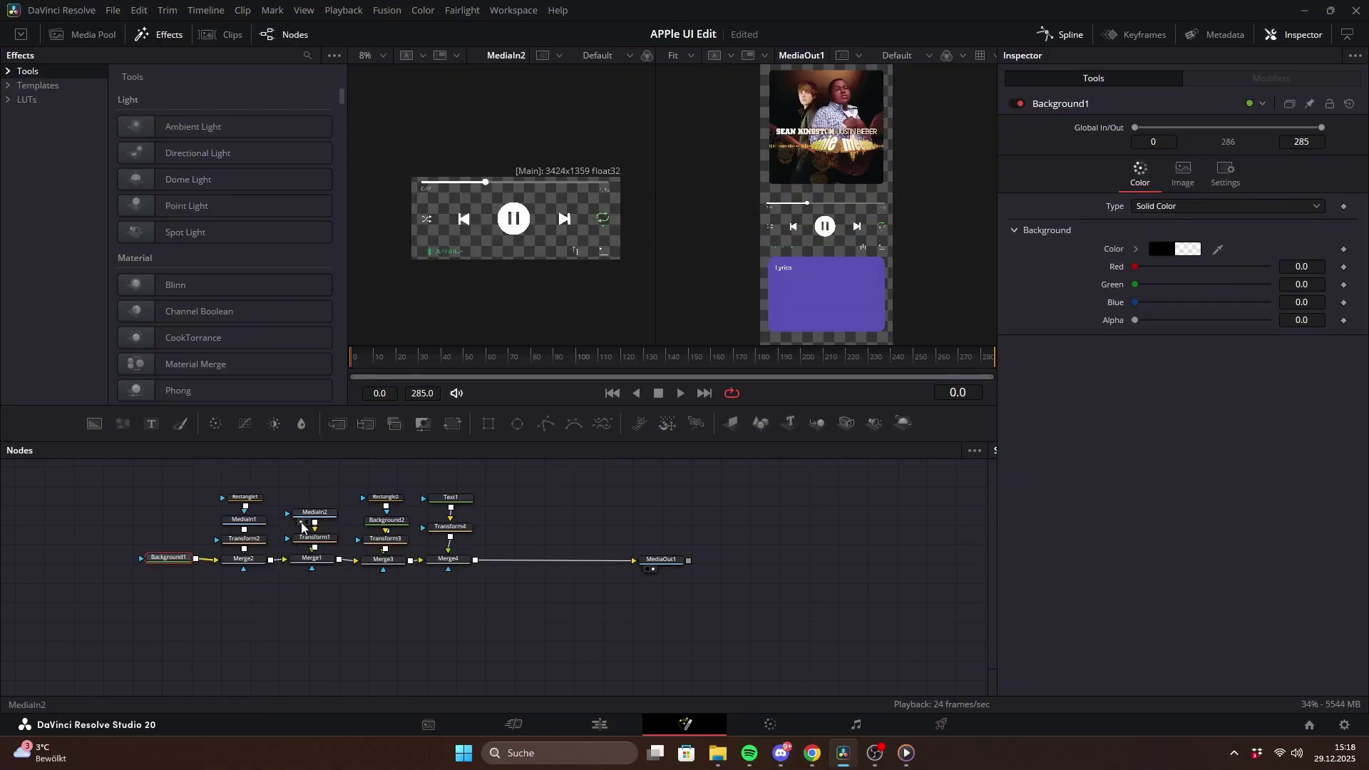
{"action": "left_click", "coordinate": [372, 530]}
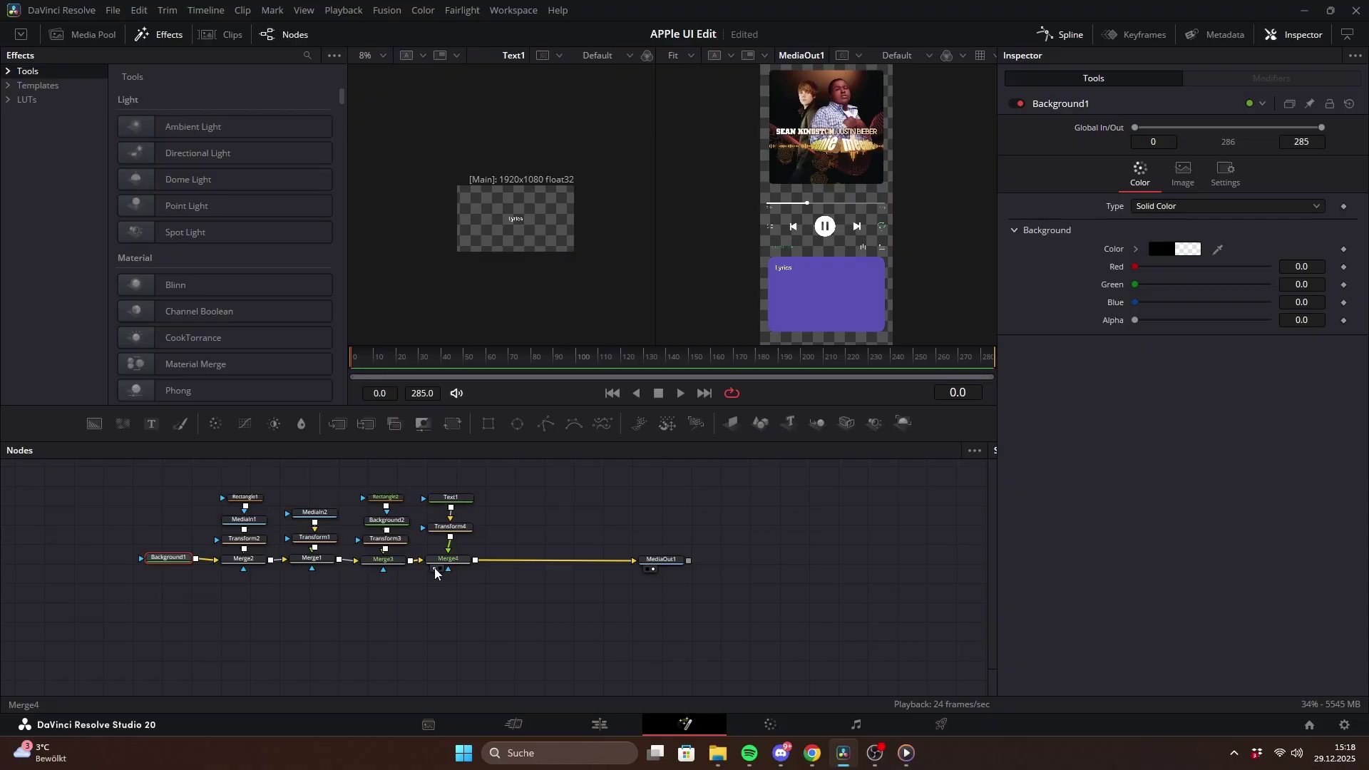
{"action": "left_click", "coordinate": [434, 568]}
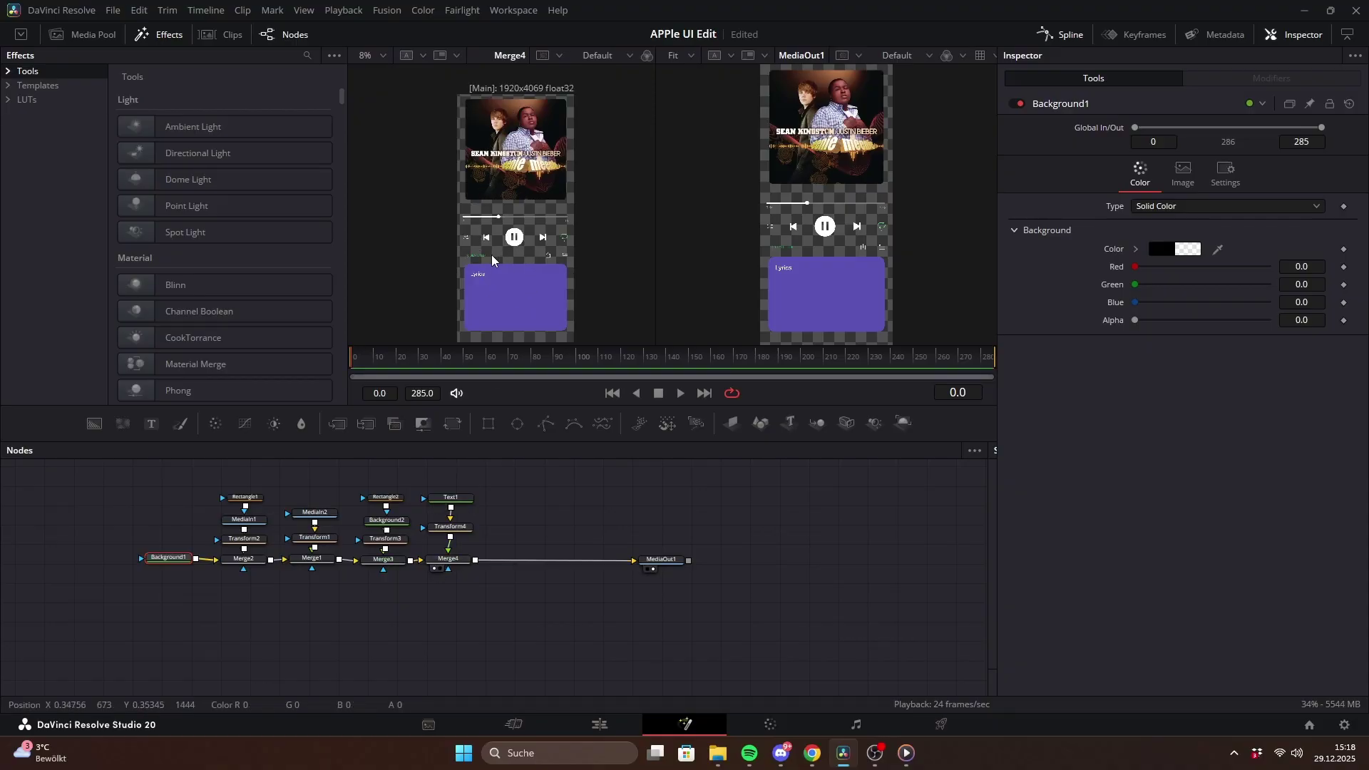
{"action": "left_click", "coordinate": [385, 497]}
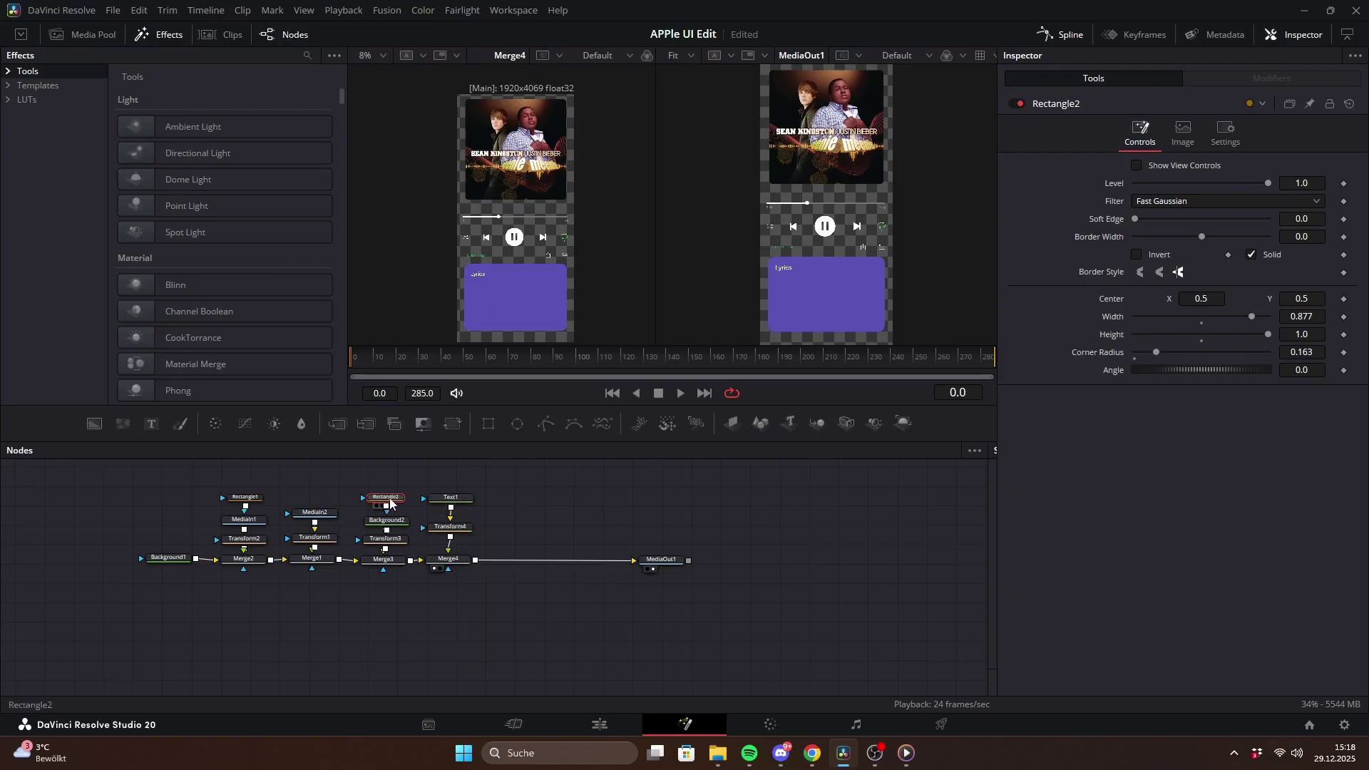
Step: Check Text1's settings and shift all nodes except MediaOut1 left to make room
{"action": "left_click", "coordinate": [449, 497]}
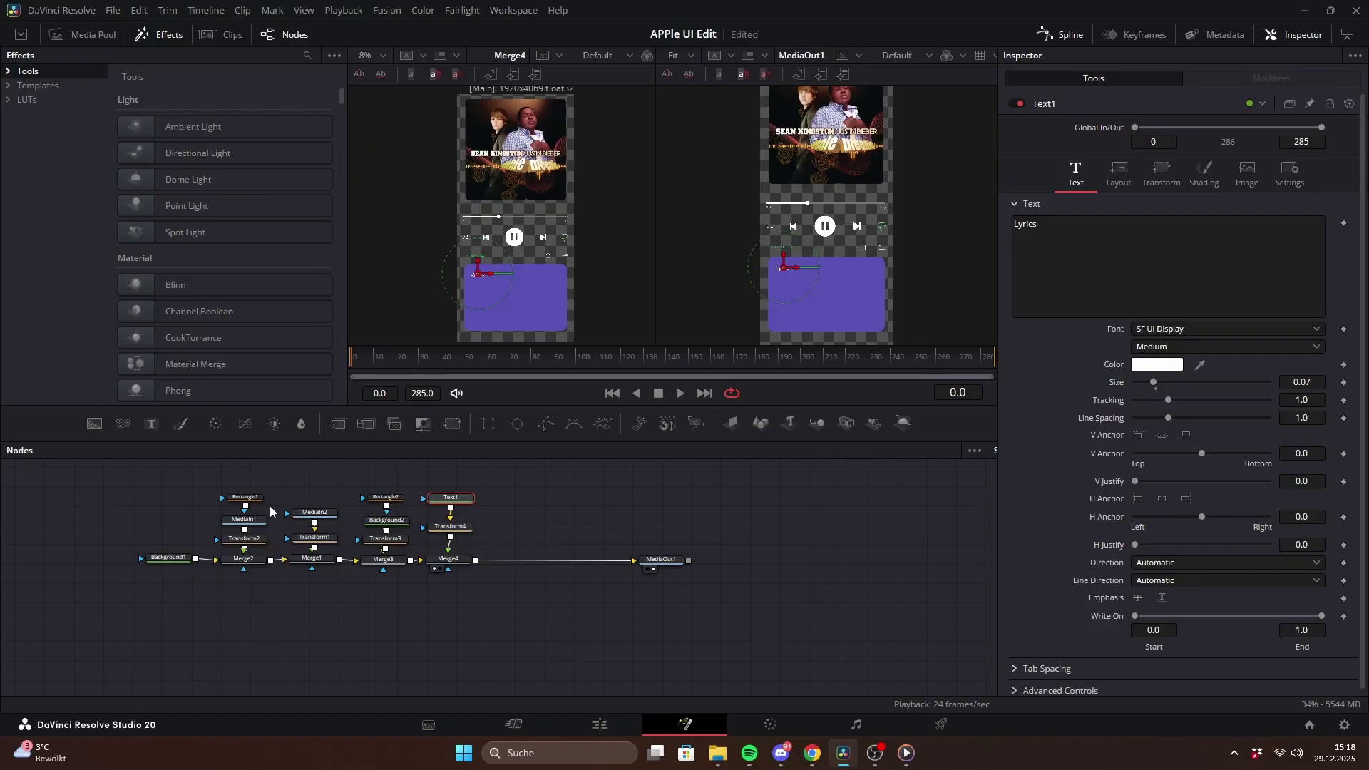
{"action": "left_click_drag", "start_coordinate": [140, 485], "coordinate": [470, 573]}
{"action": "left_click_drag", "start_coordinate": [451, 526], "coordinate": [397, 523]}
Step: Add a Merge5 node and feed Merge4's output into it
{"action": "left_click_drag", "start_coordinate": [336, 422], "coordinate": [206, 668]}
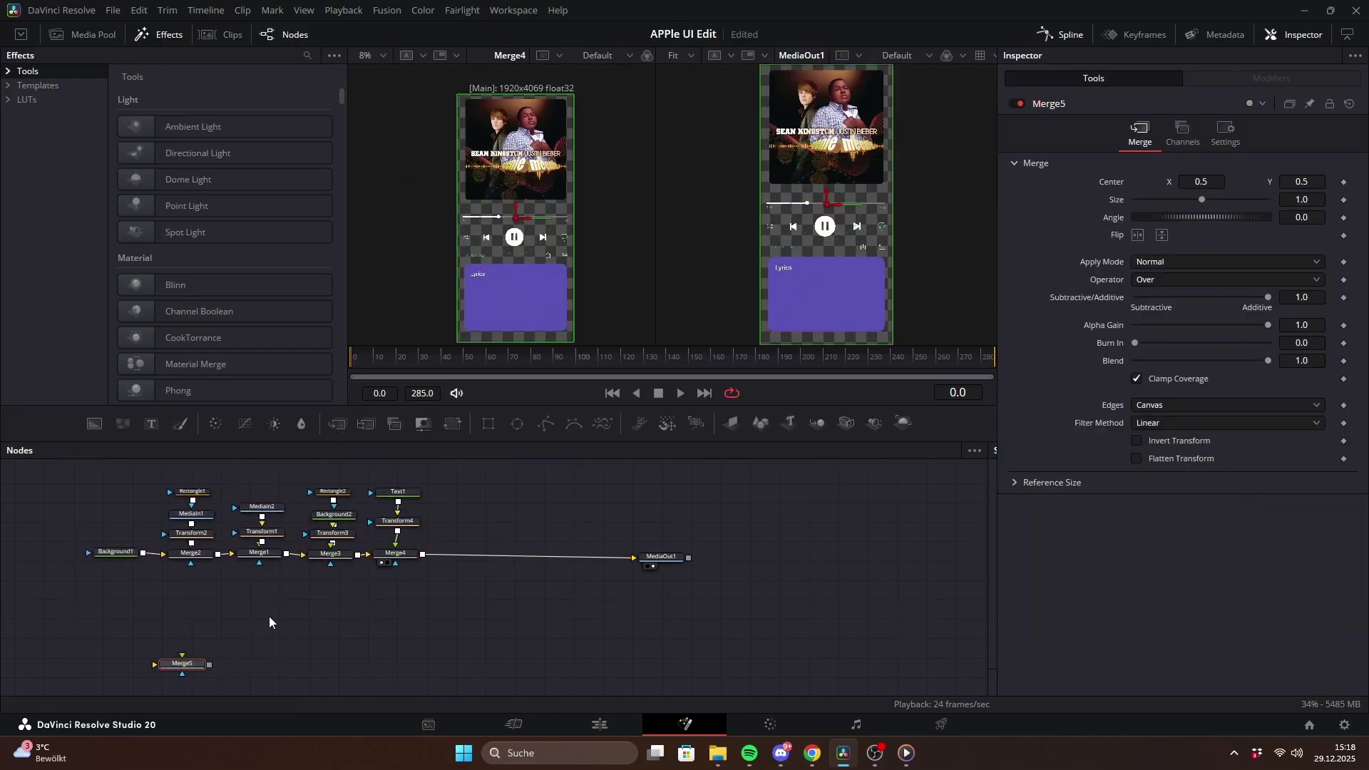
{"action": "scroll", "coordinate": [268, 615], "scroll_direction": "down", "scroll_amount": 1}
{"action": "left_click_drag", "start_coordinate": [633, 514], "coordinate": [660, 521]}
Step: Connect Merge5 to MediaOut1 and add the Swipe Up Words 60fps template feeding Merge5
{"action": "left_click_drag", "start_coordinate": [181, 625], "coordinate": [176, 630]}
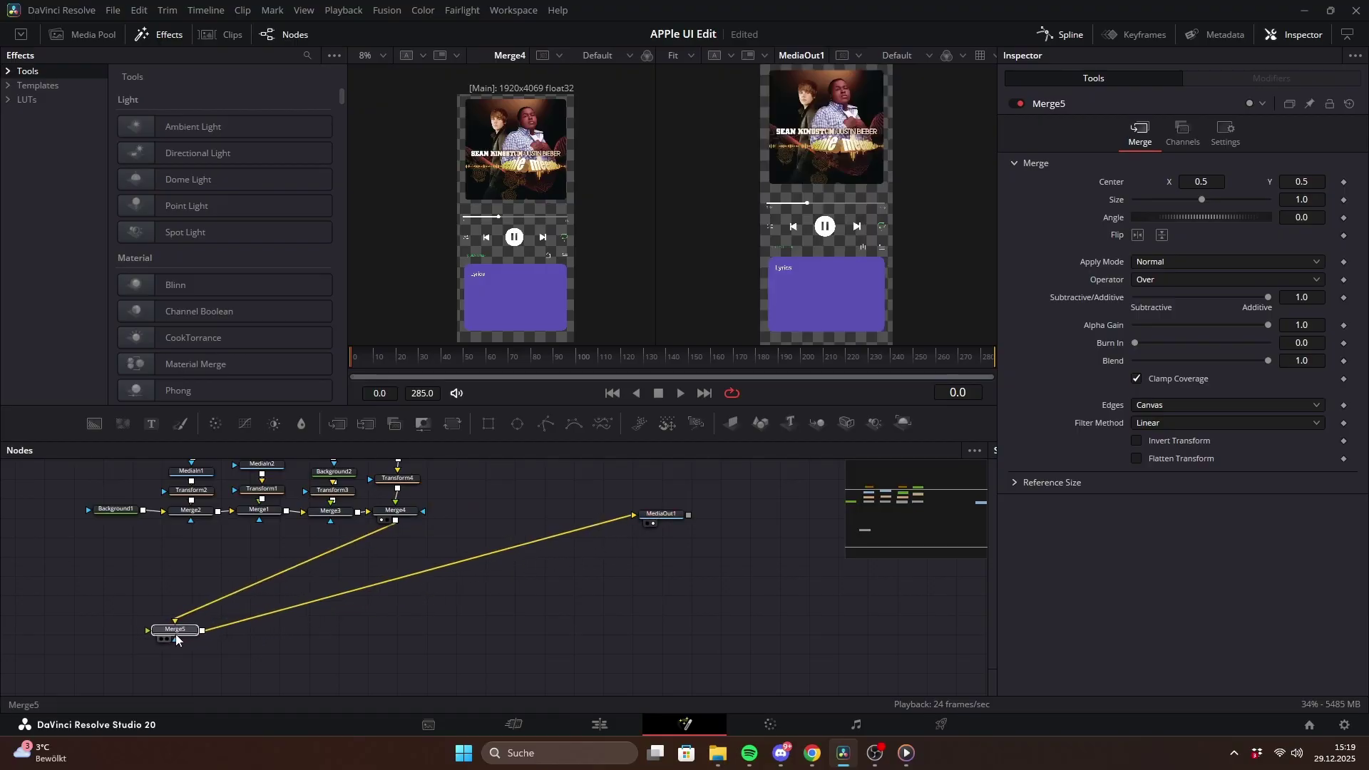
{"action": "left_click", "coordinate": [41, 86]}
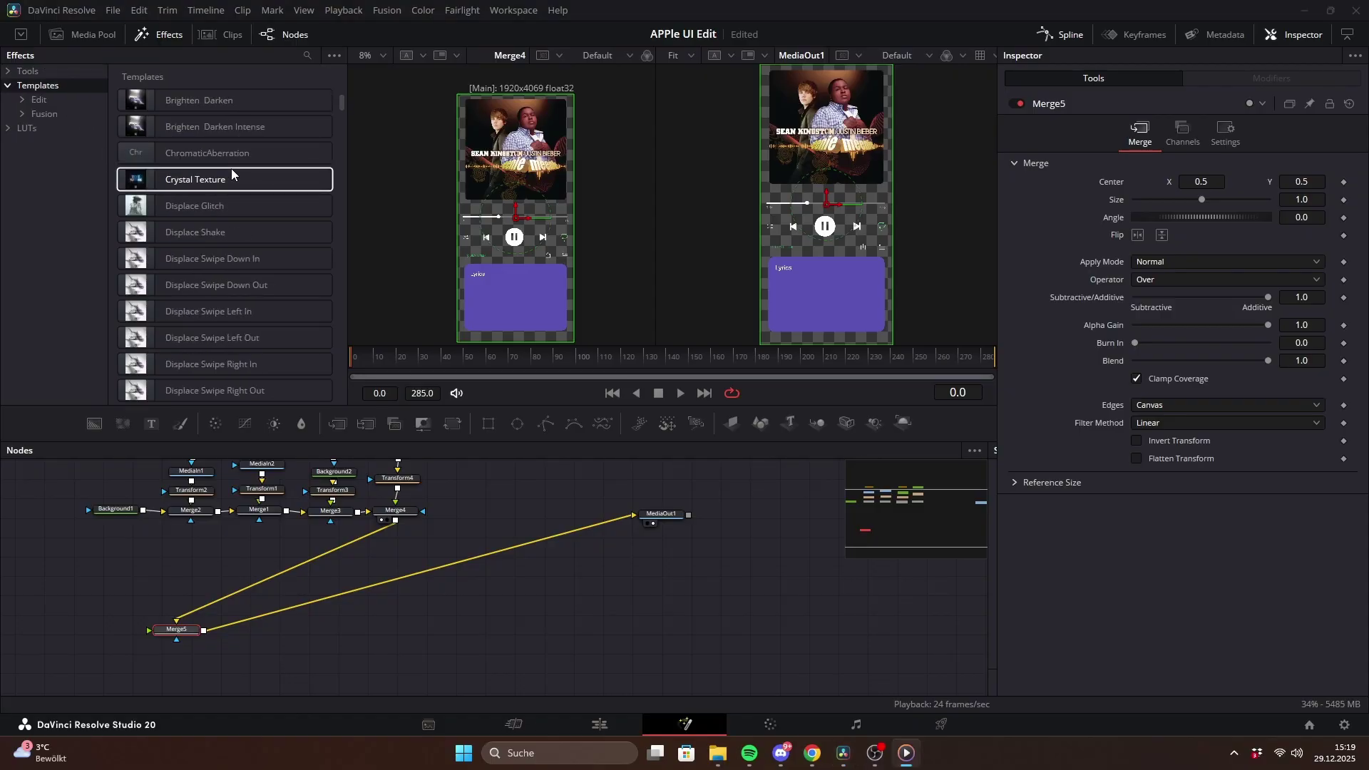
{"action": "scroll", "coordinate": [231, 171], "scroll_direction": "down", "scroll_amount": 10}
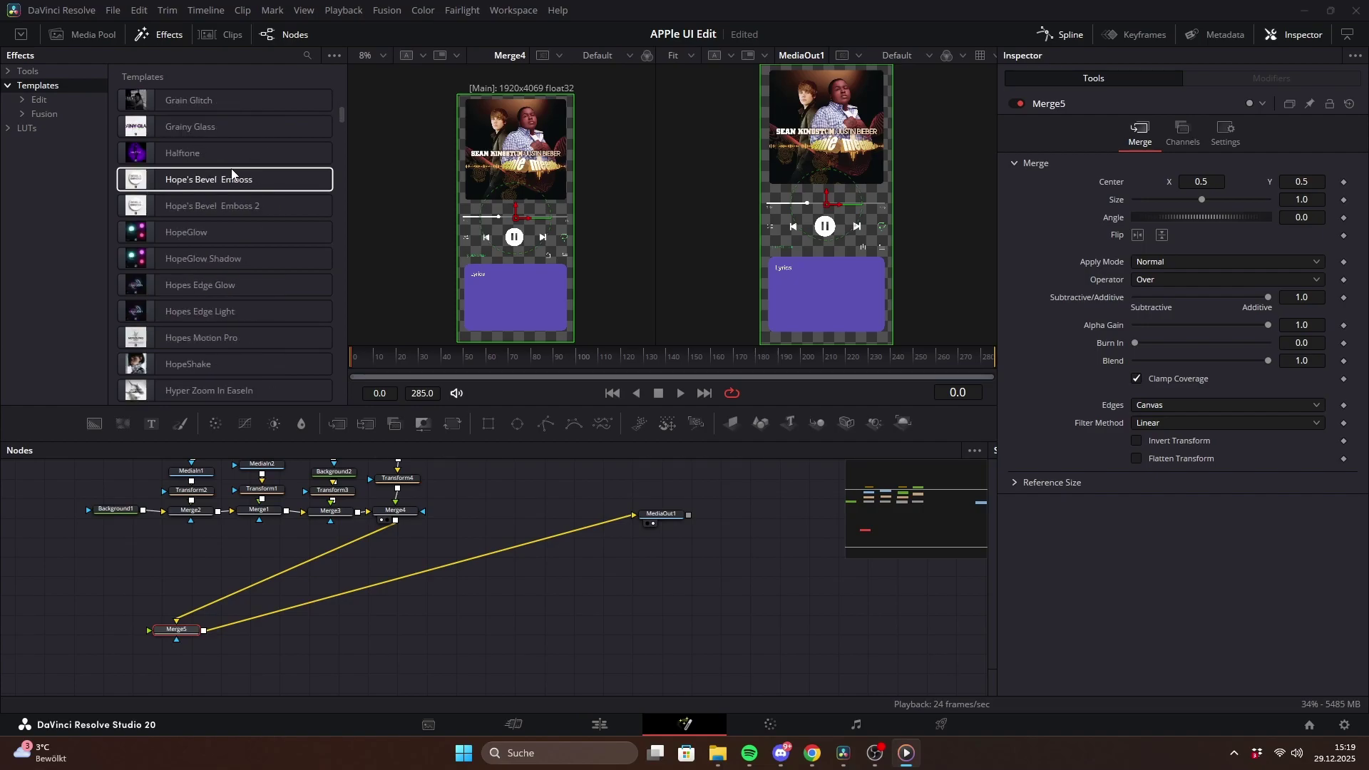
{"action": "scroll", "coordinate": [231, 174], "scroll_direction": "down", "scroll_amount": 10}
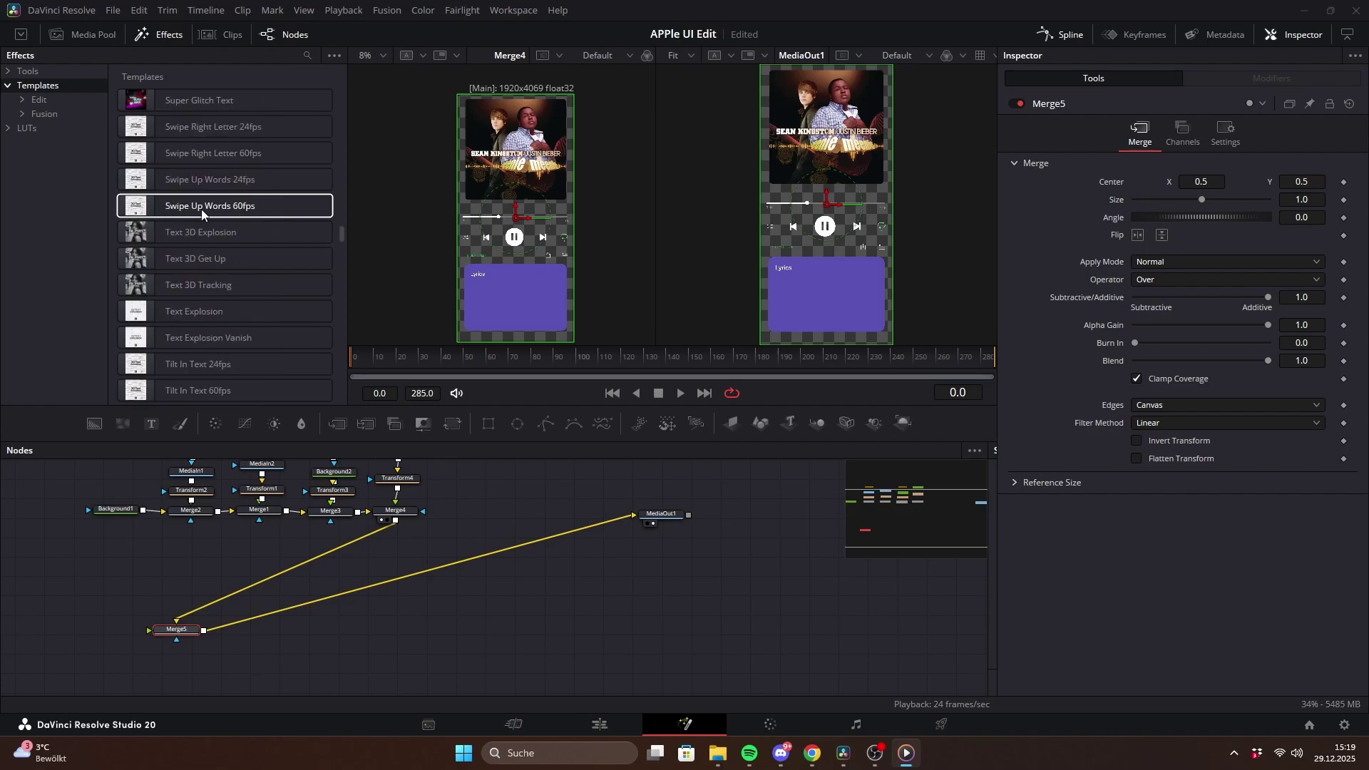
{"action": "left_click_drag", "start_coordinate": [245, 207], "coordinate": [236, 220]}
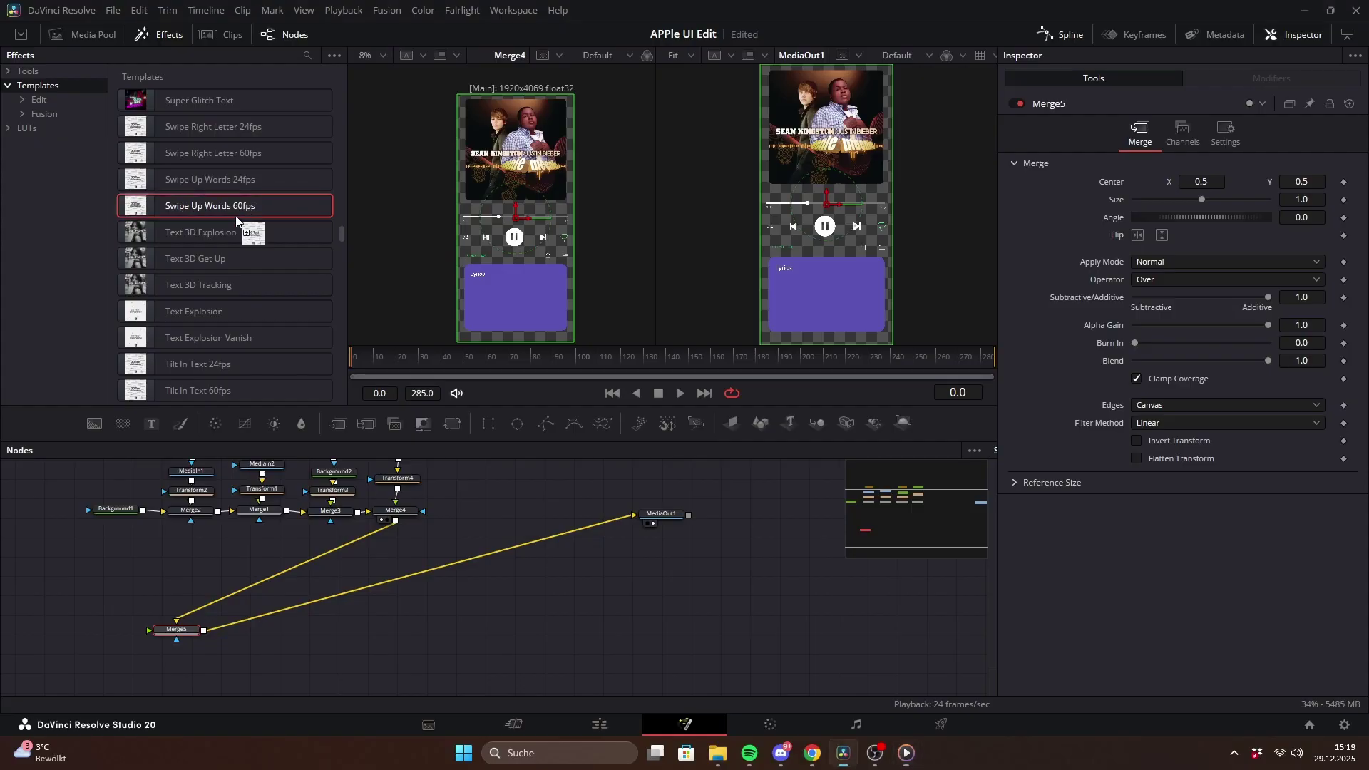
{"action": "left_click_drag", "start_coordinate": [87, 630], "coordinate": [149, 629]}
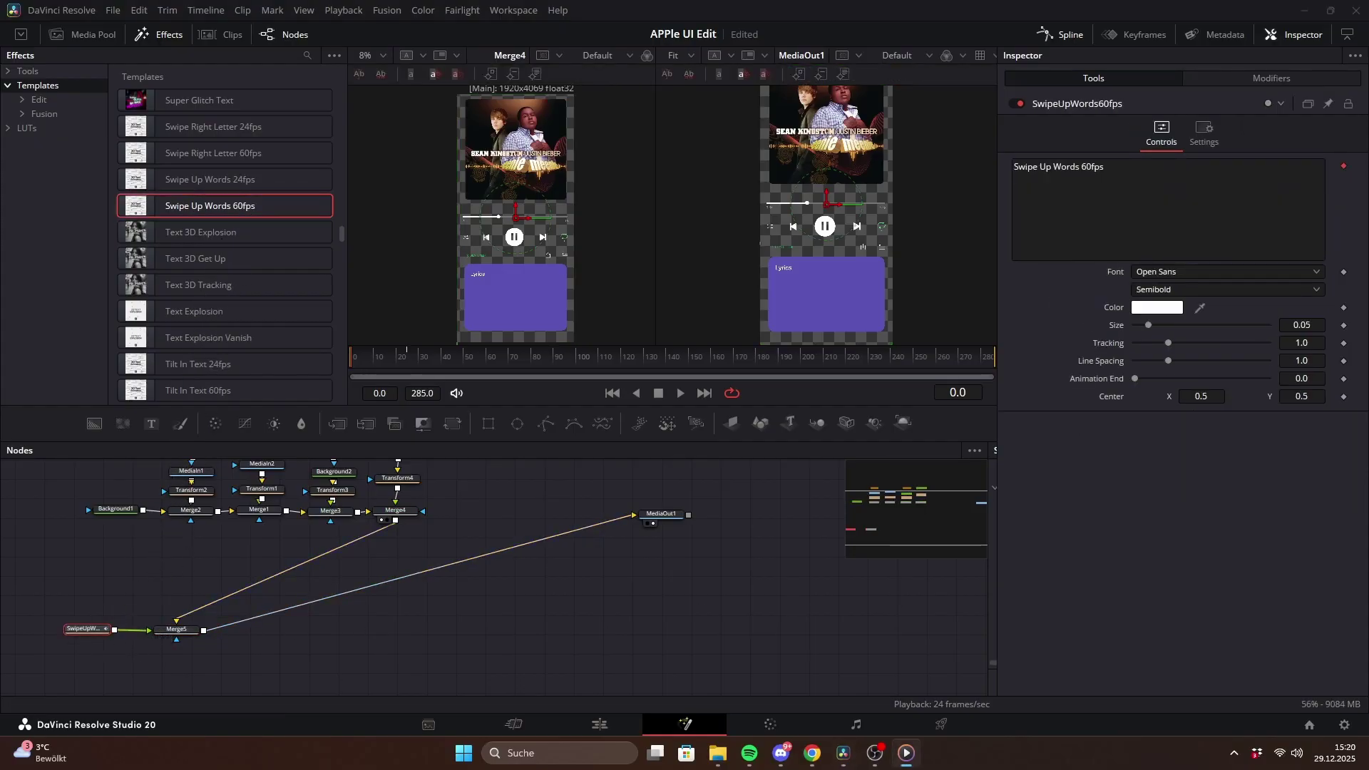
Step: Replace the placeholder text with the lyric 'You seem like a type' and scrub to preview the reveal
{"action": "left_click_drag", "start_coordinate": [90, 634], "coordinate": [95, 635]}
{"action": "triple_click", "coordinate": [1034, 172]}
{"action": "type", "text": "You "}
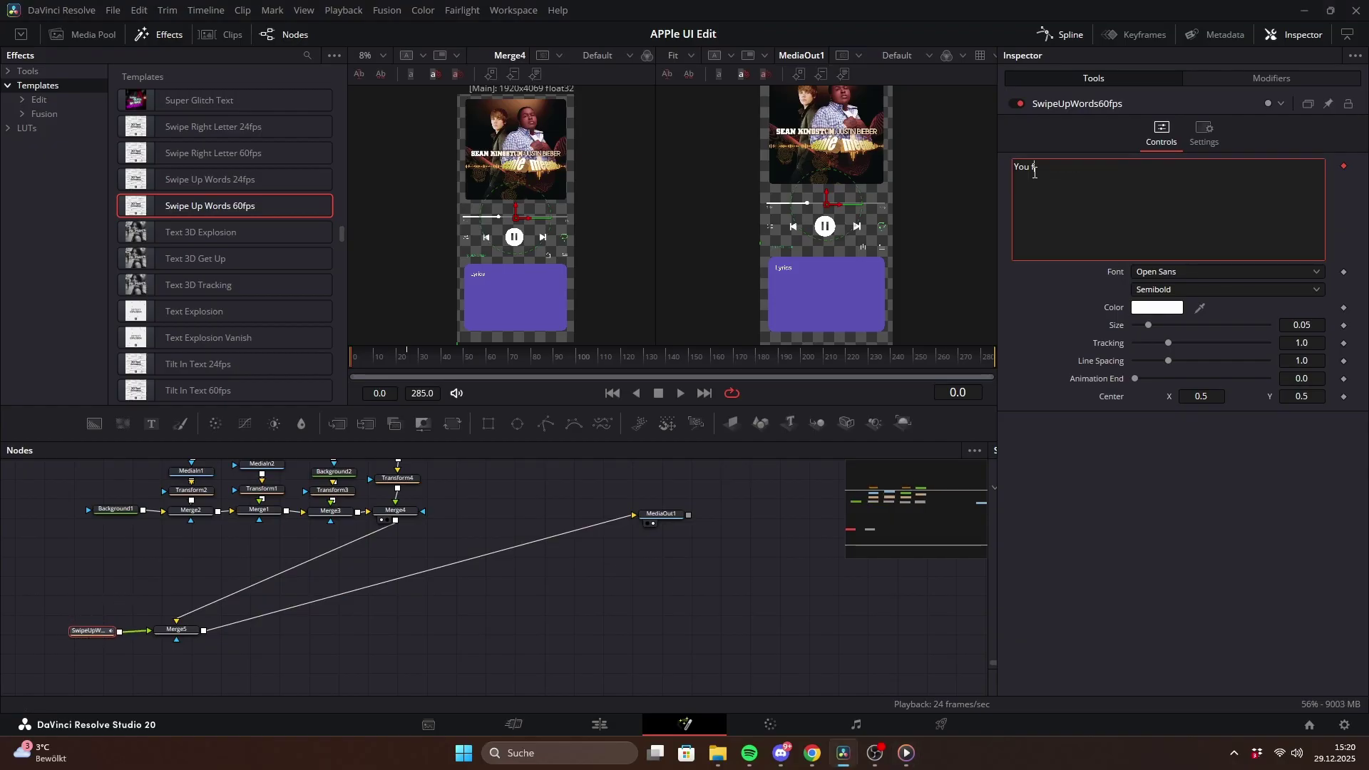
{"action": "type", "text": "seem like a type"}
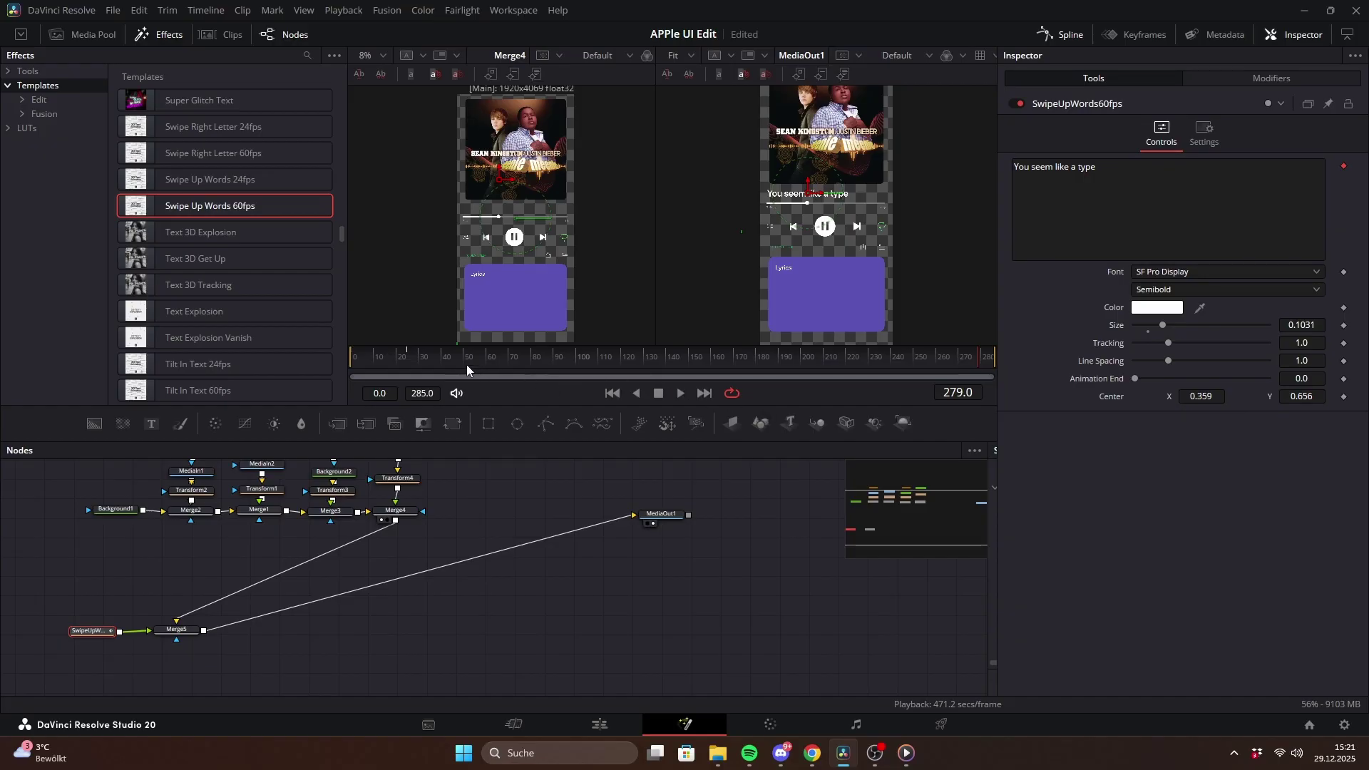
{"action": "left_click_drag", "start_coordinate": [467, 362], "coordinate": [553, 368]}
{"action": "left_click_drag", "start_coordinate": [669, 356], "coordinate": [411, 363]}
{"action": "left_click_drag", "start_coordinate": [568, 364], "coordinate": [764, 367]}
Step: Lengthen the word animation to an Animation End of 250
{"action": "left_click_drag", "start_coordinate": [950, 361], "coordinate": [579, 361]}
{"action": "left_click_drag", "start_coordinate": [1134, 379], "coordinate": [1190, 379]}
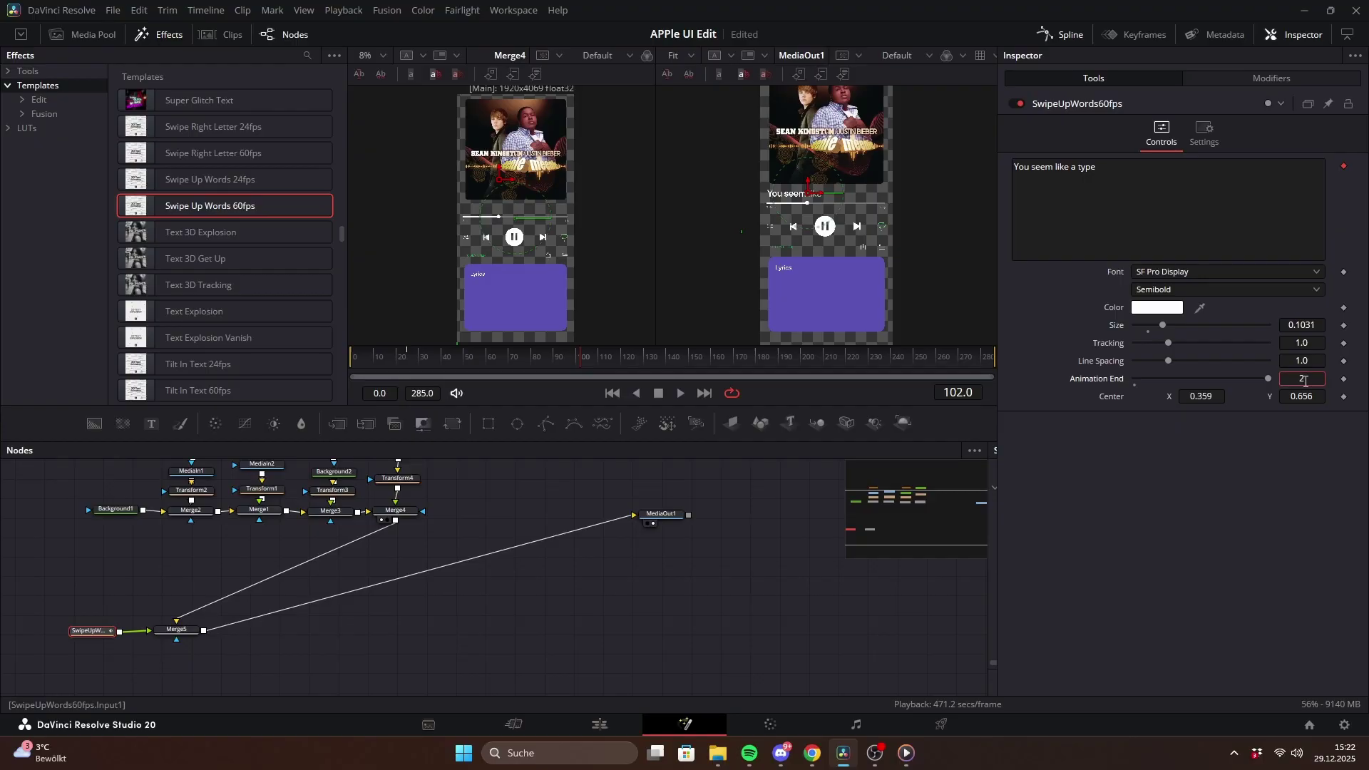
{"action": "key", "text": "Return"}
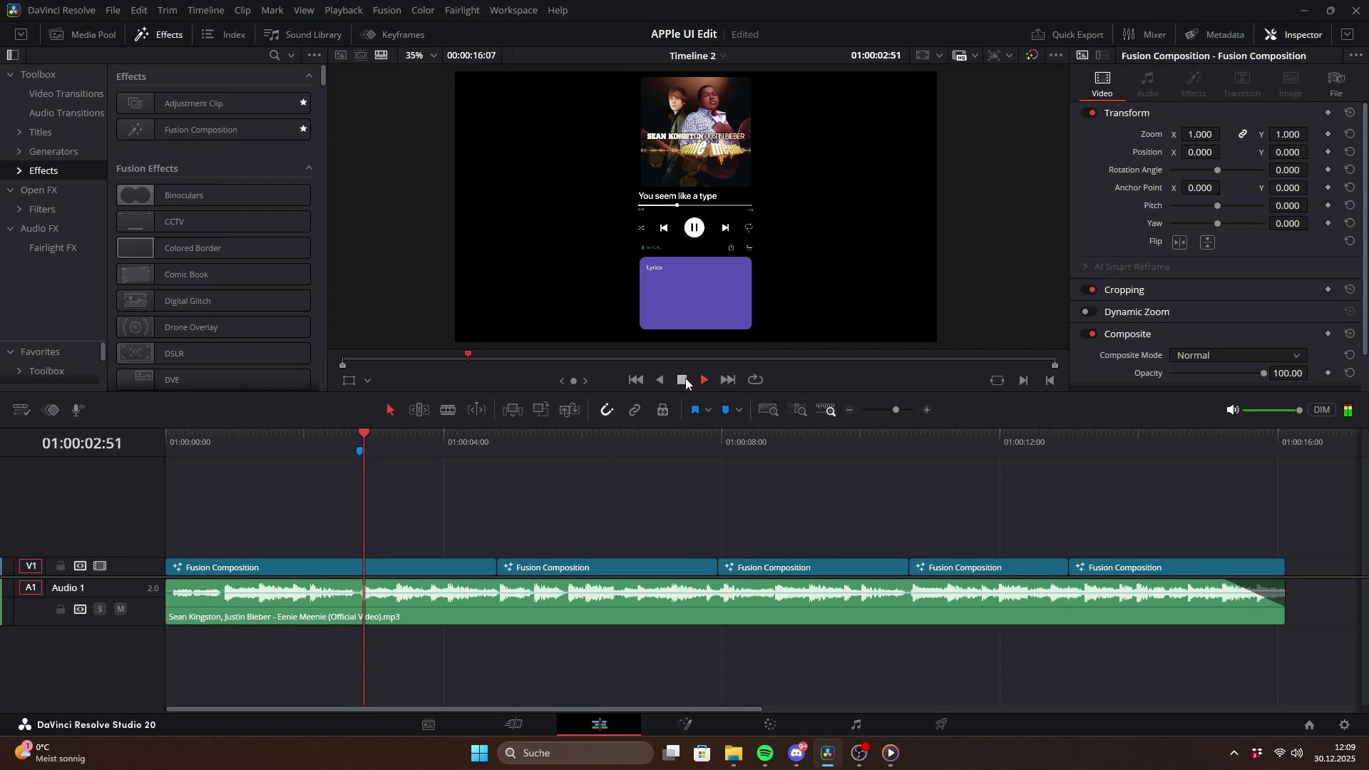
Step: Stop playback on the beat, add a timeline marker, and jump to the first marker
{"action": "left_click", "coordinate": [682, 380]}
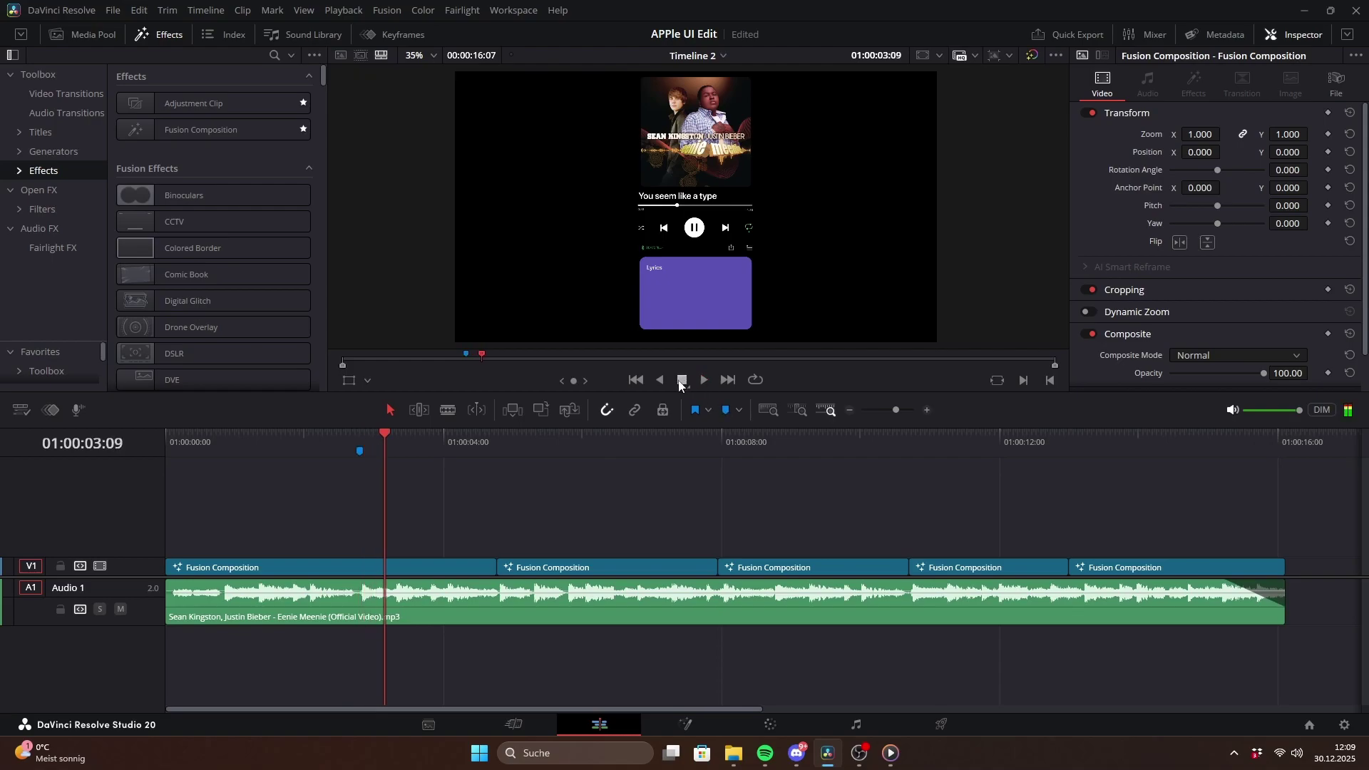
{"action": "left_click", "coordinate": [724, 411]}
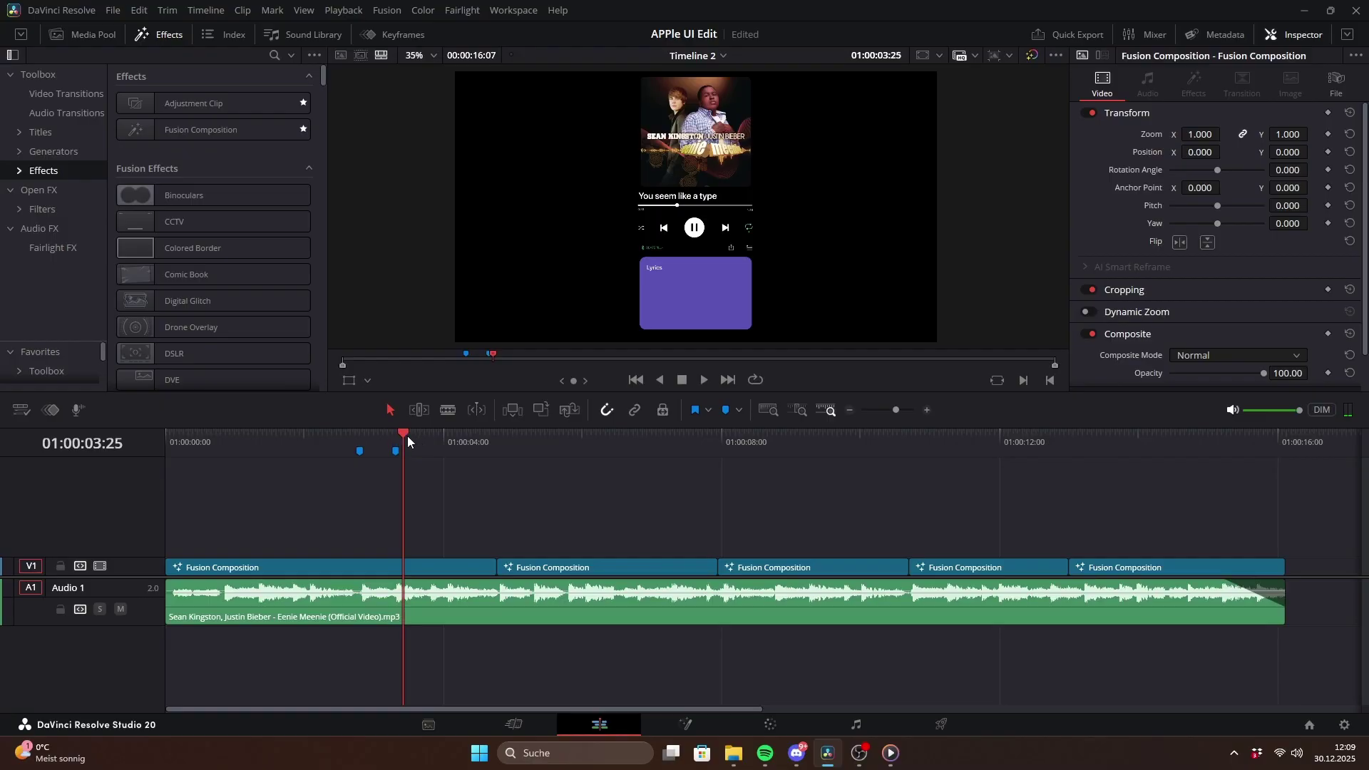
{"action": "left_click", "coordinate": [359, 442]}
Step: Add a MediaIn3 node at the graph's top-left and insert Merge6 after Merge5
{"action": "key", "text": "shift+5"}
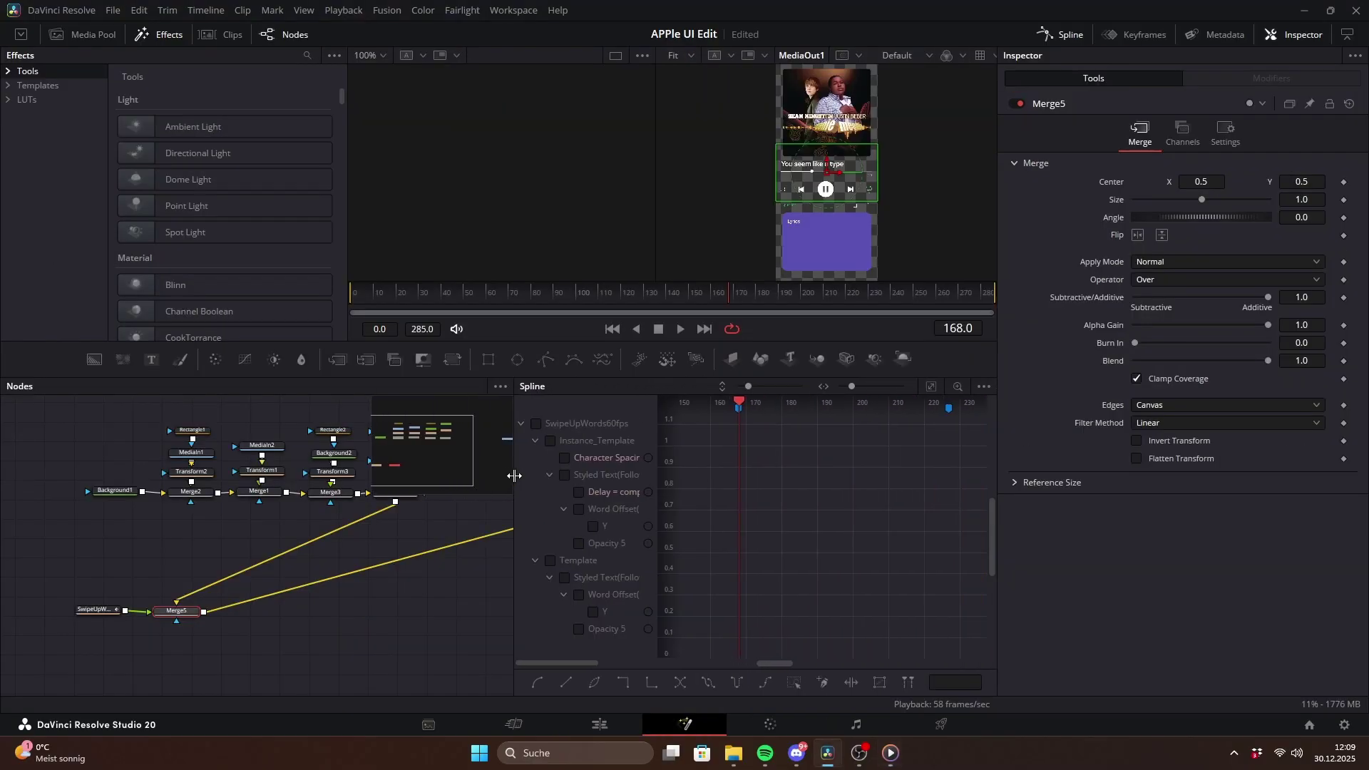
{"action": "left_click", "coordinate": [832, 307]}
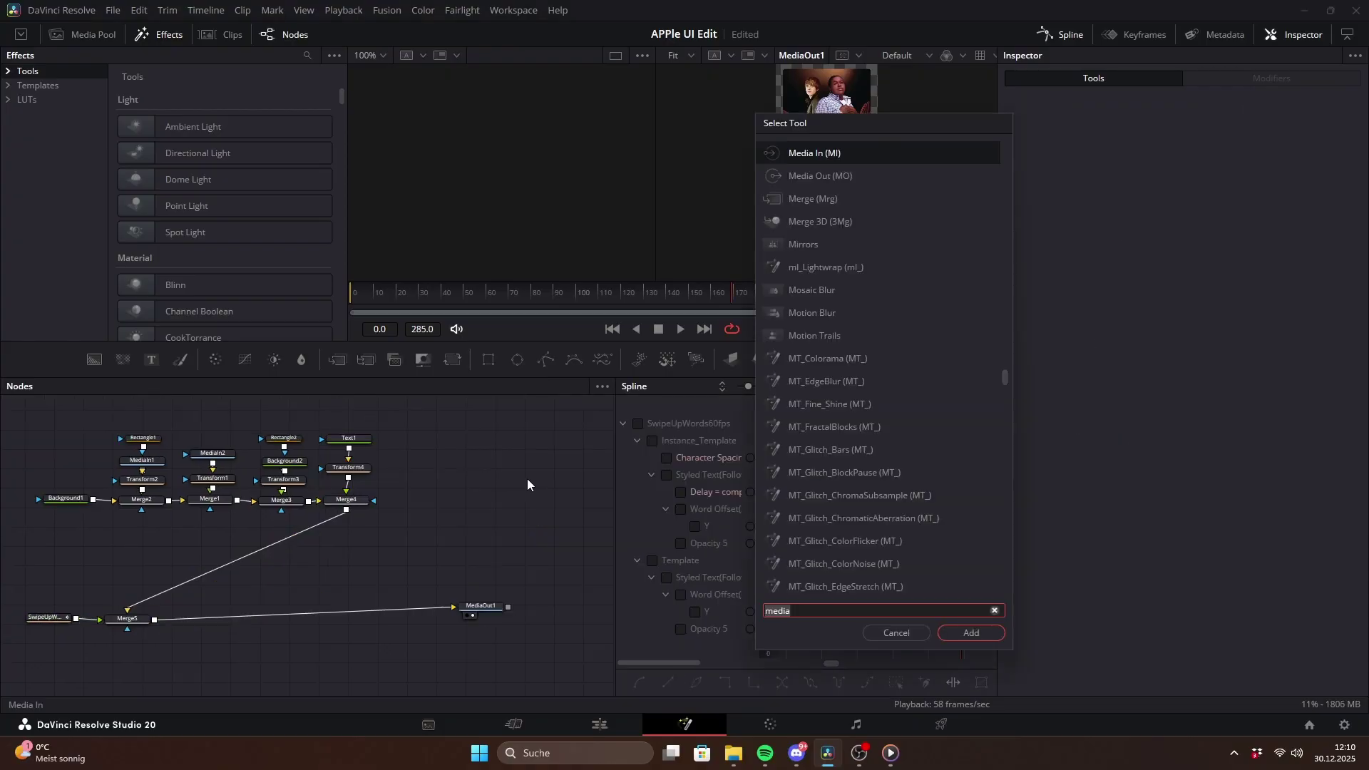
{"action": "key", "text": "BackSpace"}
{"action": "key", "text": "BackSpace"}
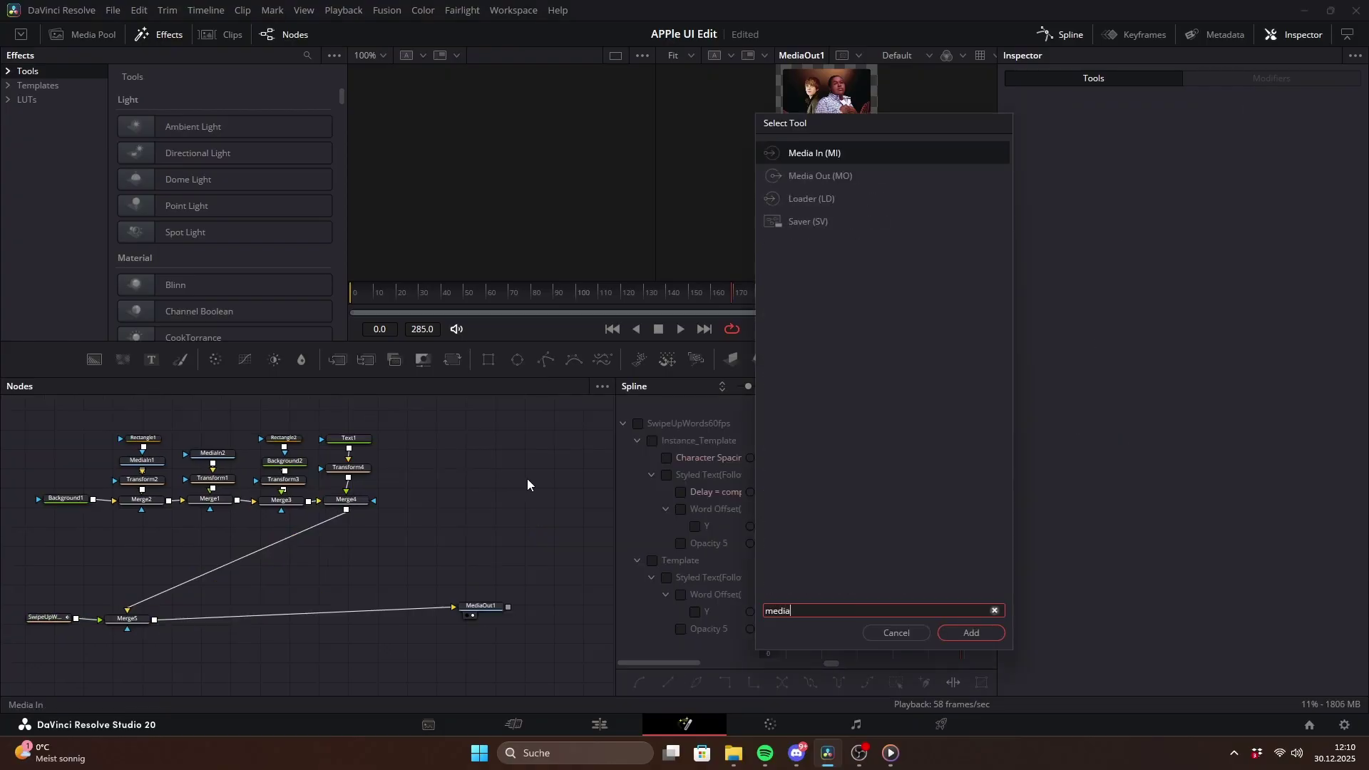
{"action": "left_click", "coordinate": [961, 632]}
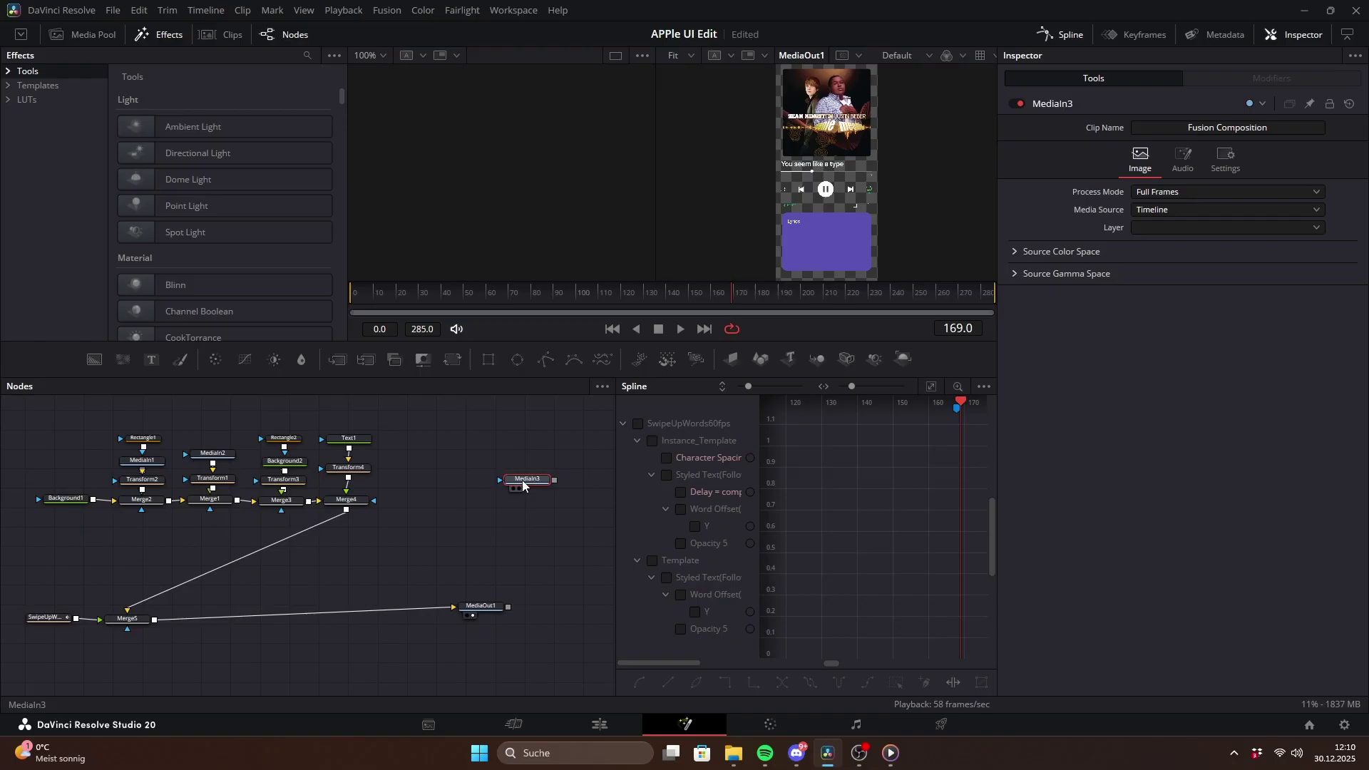
{"action": "left_click_drag", "start_coordinate": [531, 485], "coordinate": [46, 422]}
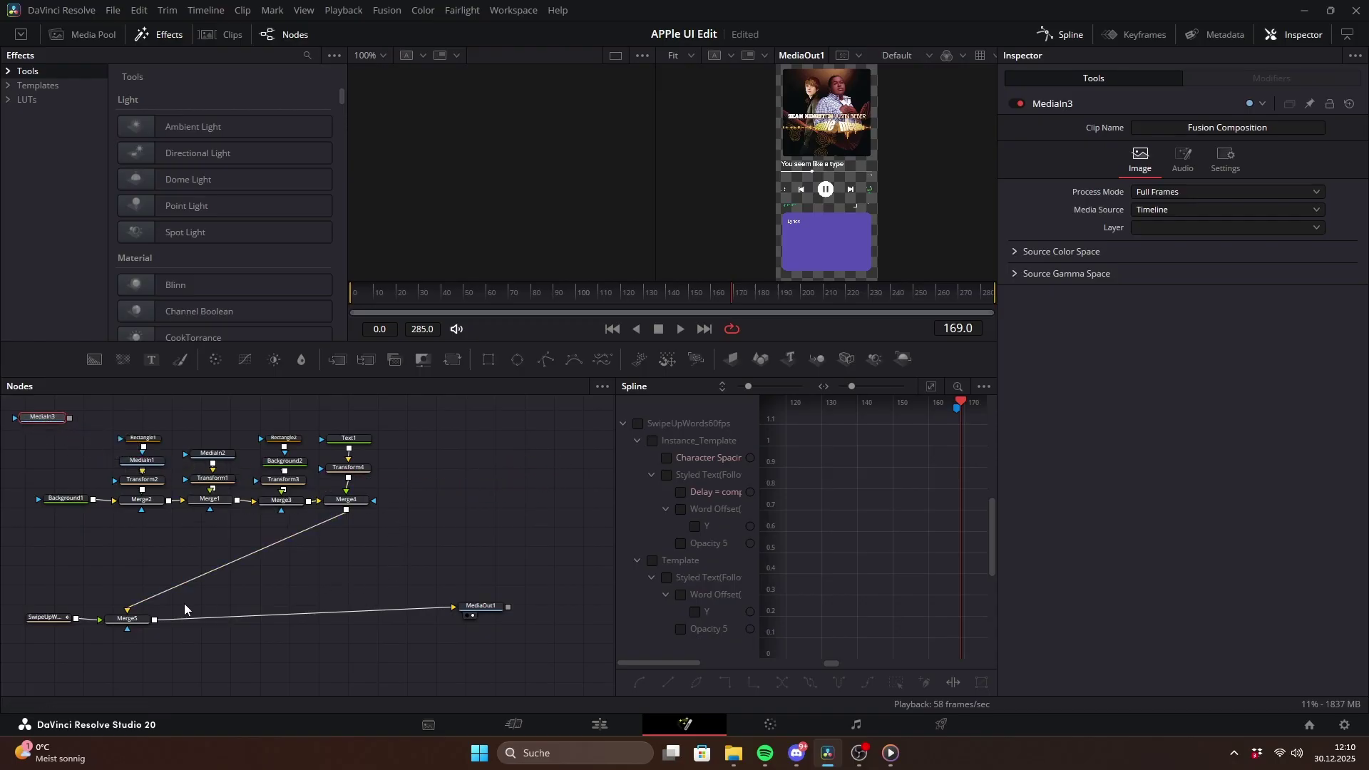
{"action": "left_click_drag", "start_coordinate": [382, 294], "coordinate": [508, 293]}
{"action": "left_click", "coordinate": [344, 362]}
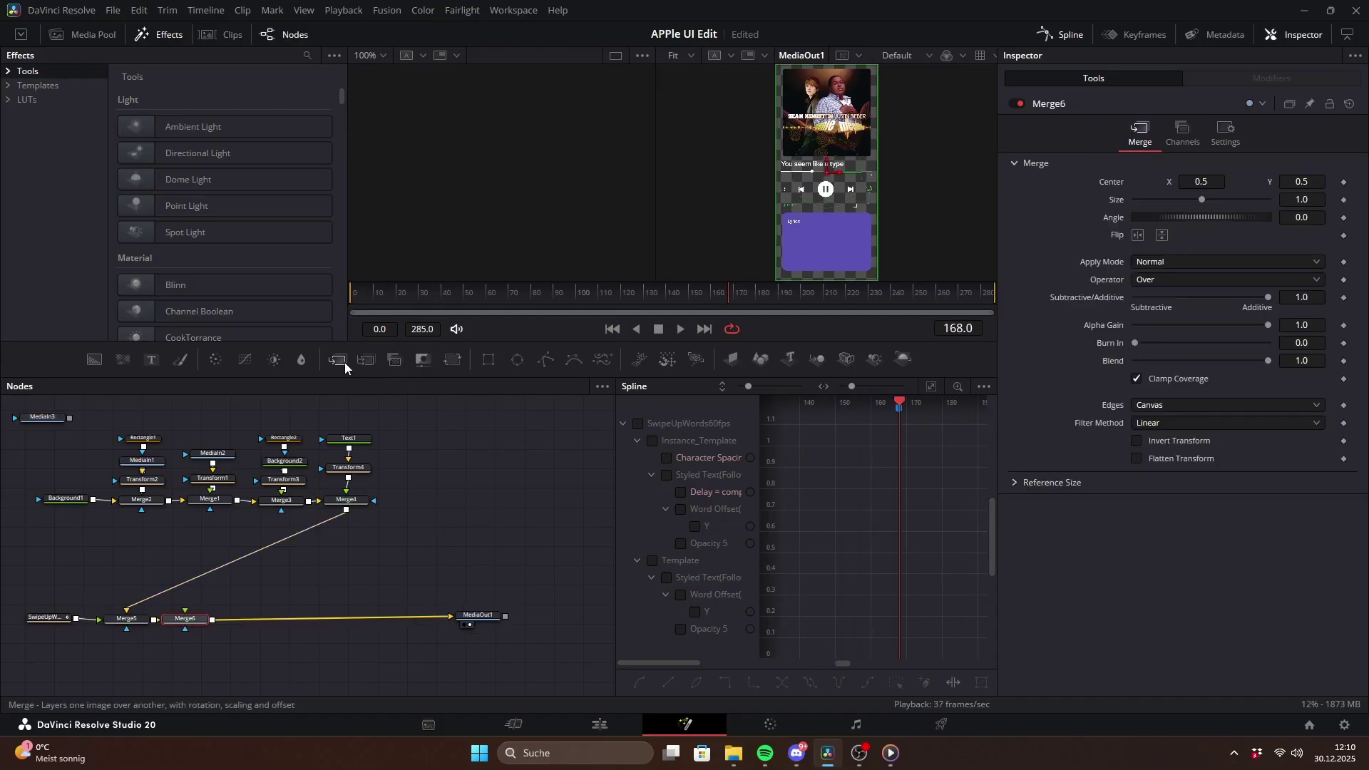
Step: Add Merge7 and a Wave In Text 60fps node connected into Merge6
{"action": "left_click", "coordinate": [344, 362]}
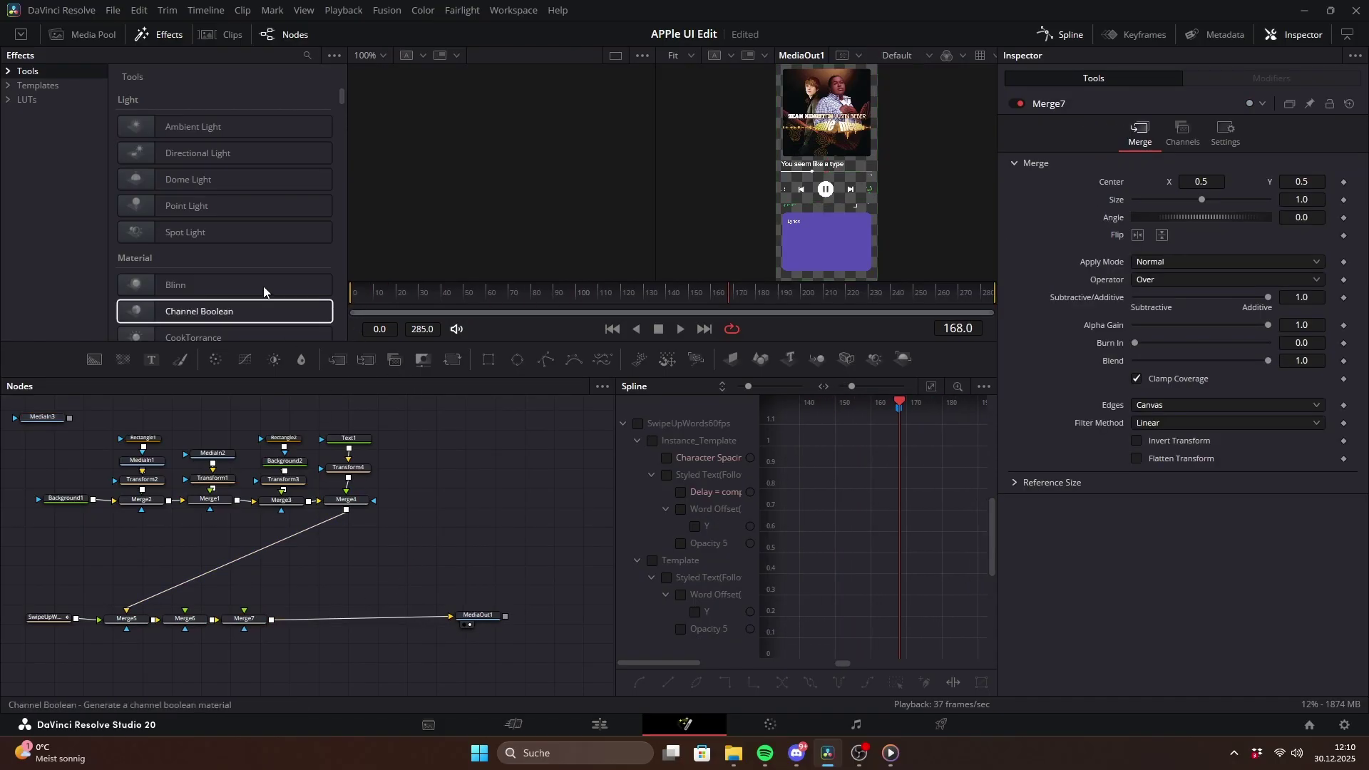
{"action": "left_click", "coordinate": [37, 85]}
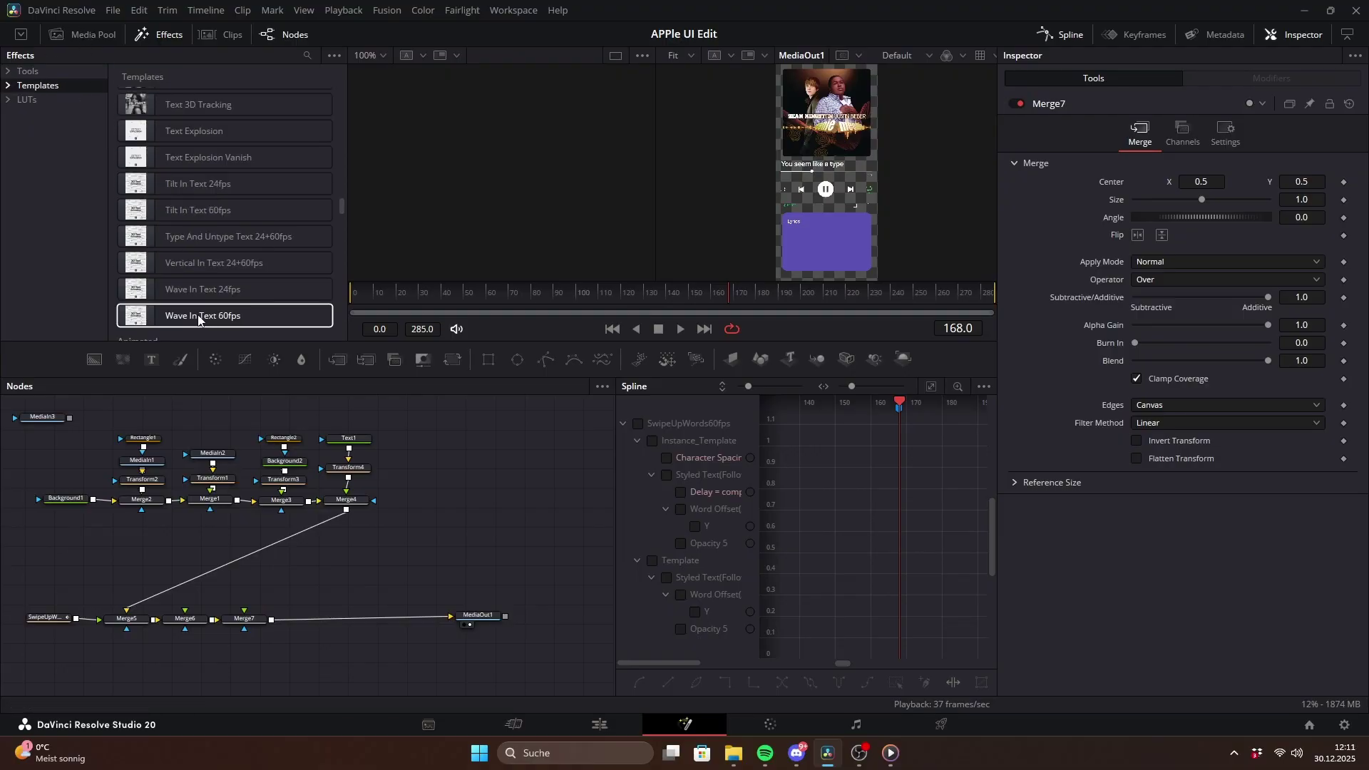
{"action": "left_click_drag", "start_coordinate": [202, 315], "coordinate": [284, 400]}
{"action": "left_click_drag", "start_coordinate": [242, 596], "coordinate": [248, 580]}
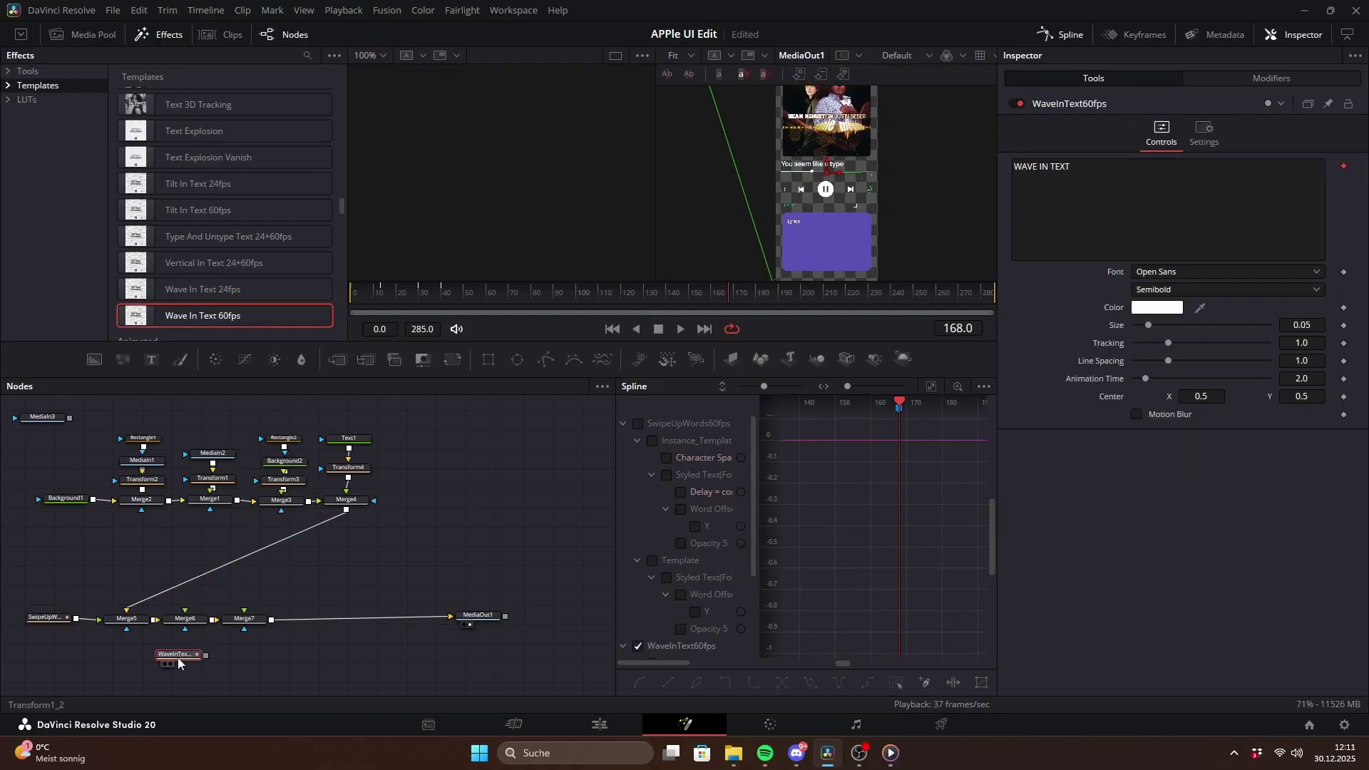
{"action": "mouse_move", "coordinate": [202, 654]}
{"action": "left_mouse_down"}
{"action": "mouse_move", "coordinate": [189, 628]}
{"action": "mouse_move", "coordinate": [195, 664]}
{"action": "left_mouse_up"}
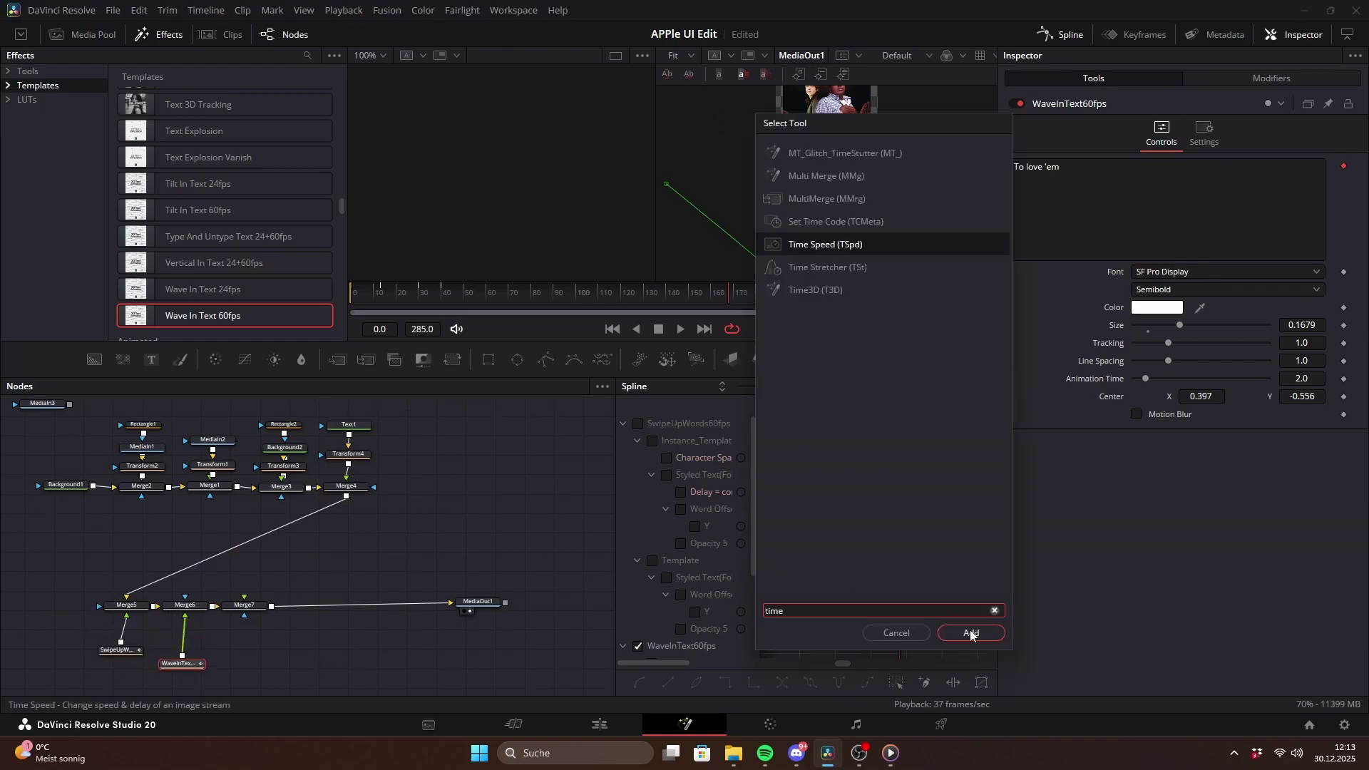
Step: Delay the wave text 168 frames with a Time Speed node, then paste a copy of the pair
{"action": "left_click", "coordinate": [971, 633]}
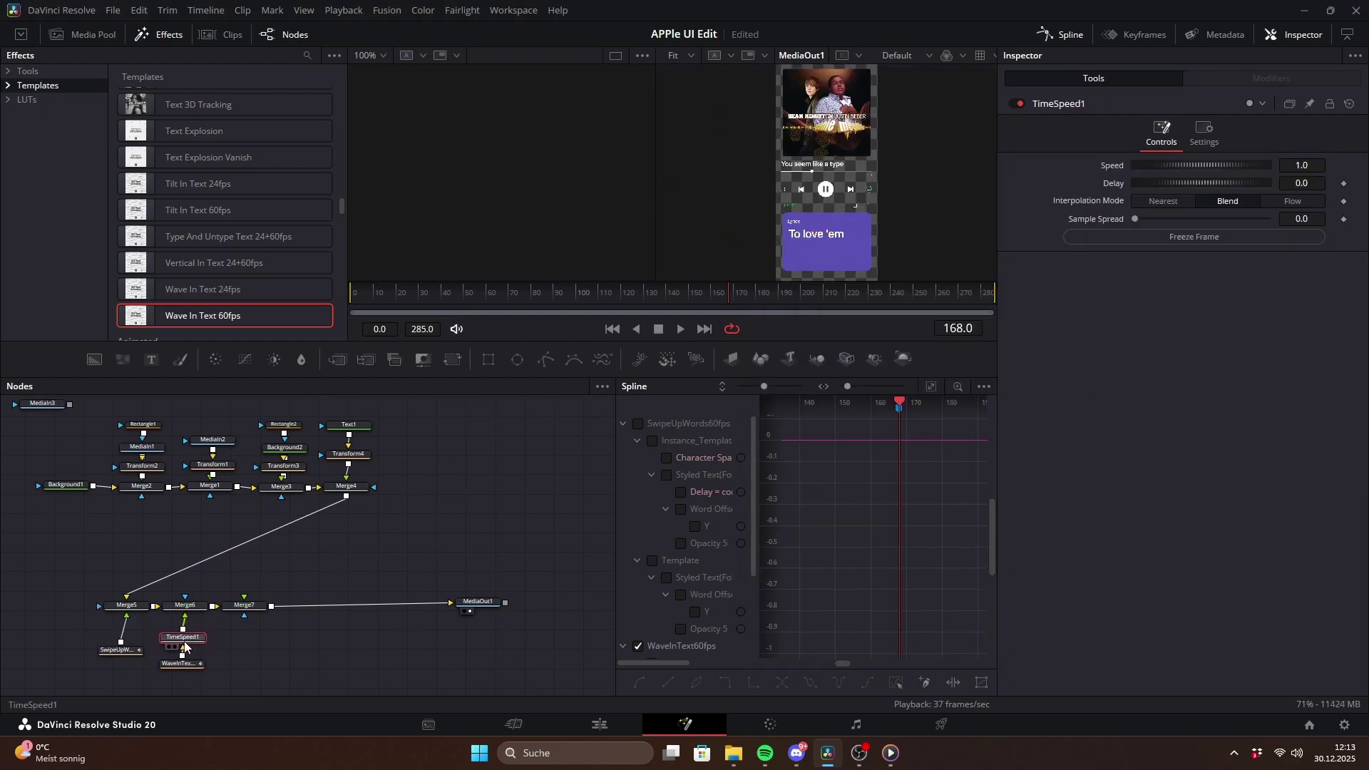
{"action": "left_click", "coordinate": [1302, 183]}
{"action": "type", "text": "168"}
{"action": "key", "text": "Return"}
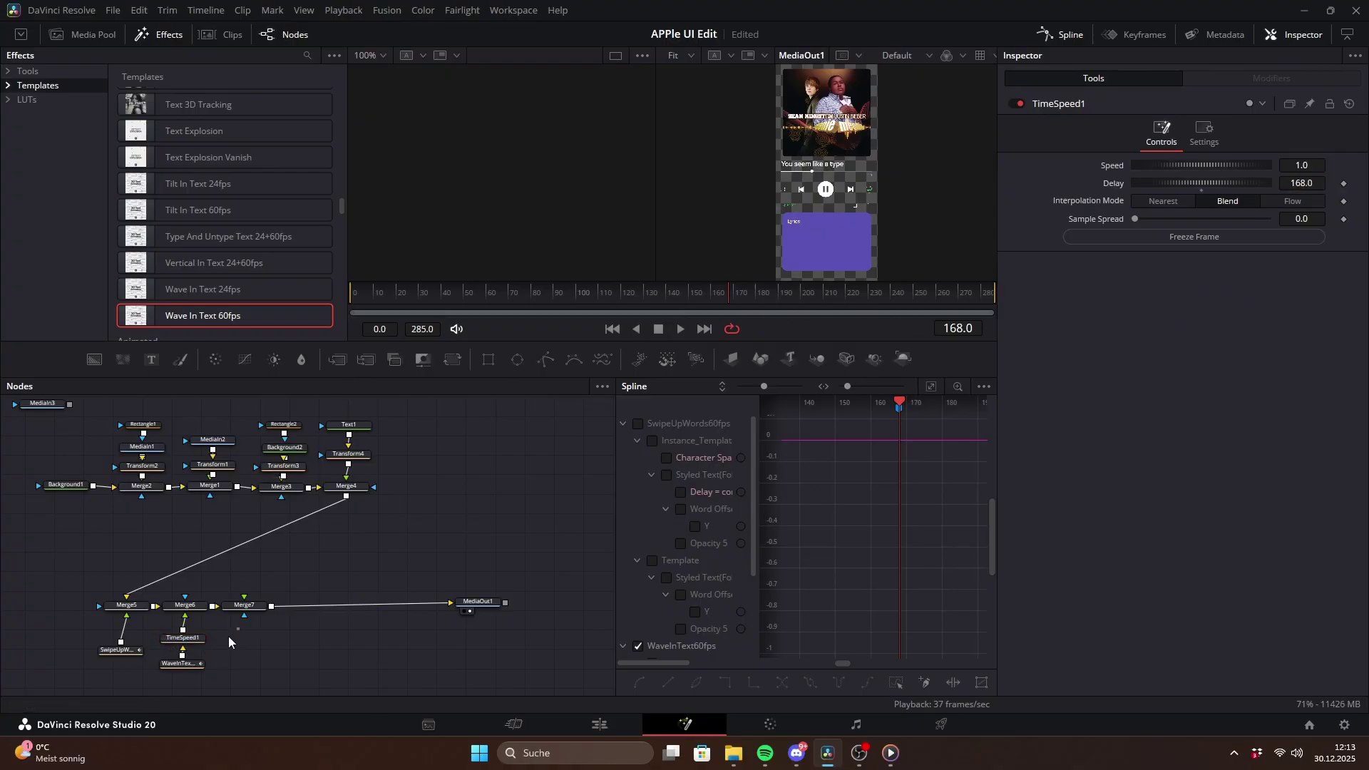
{"action": "key", "text": "ctrl+v"}
{"action": "left_click", "coordinate": [680, 328]}
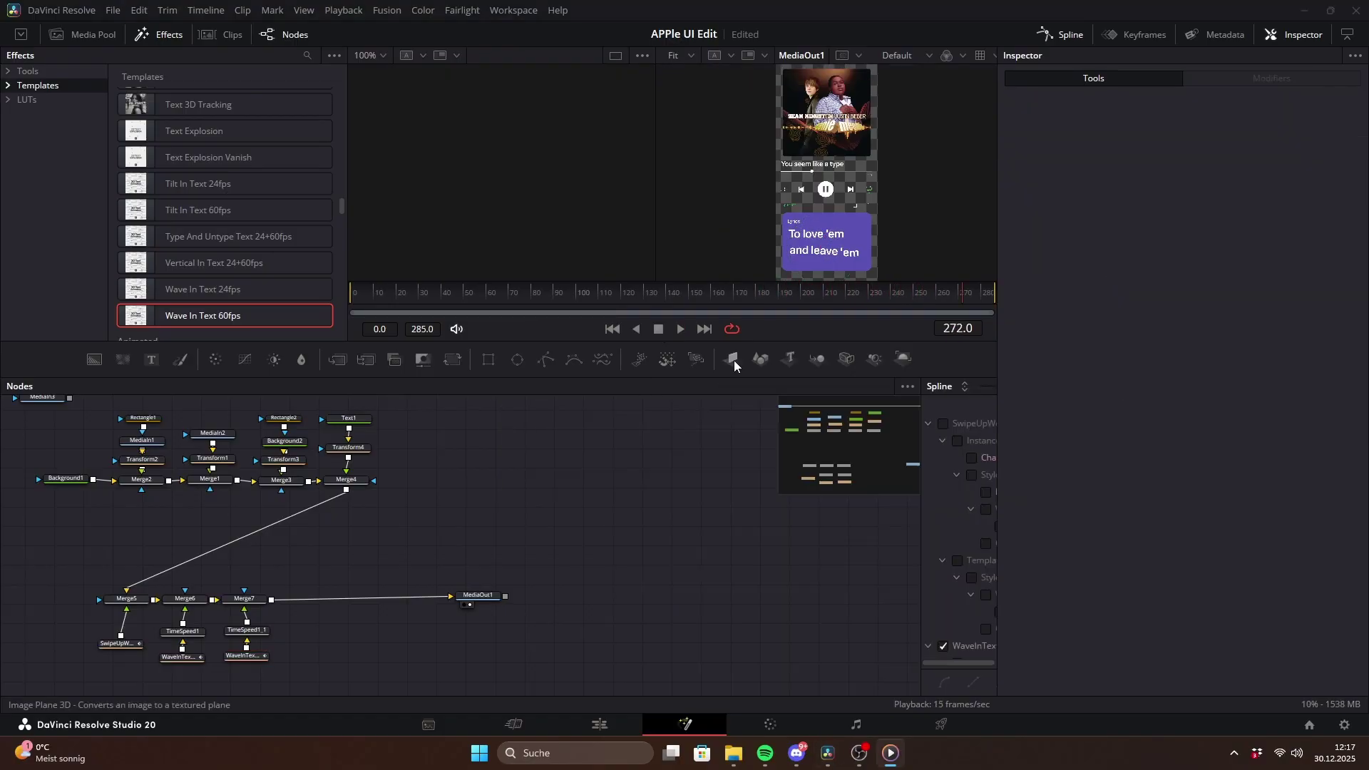
Step: Add an Image Plane 3D, Merge 3D and Renderer 3D, setting the renderer to Hardware Renderer
{"action": "left_click_drag", "start_coordinate": [733, 361], "coordinate": [513, 523]}
{"action": "left_click_drag", "start_coordinate": [844, 359], "coordinate": [515, 486]}
{"action": "left_click_drag", "start_coordinate": [583, 525], "coordinate": [586, 520]}
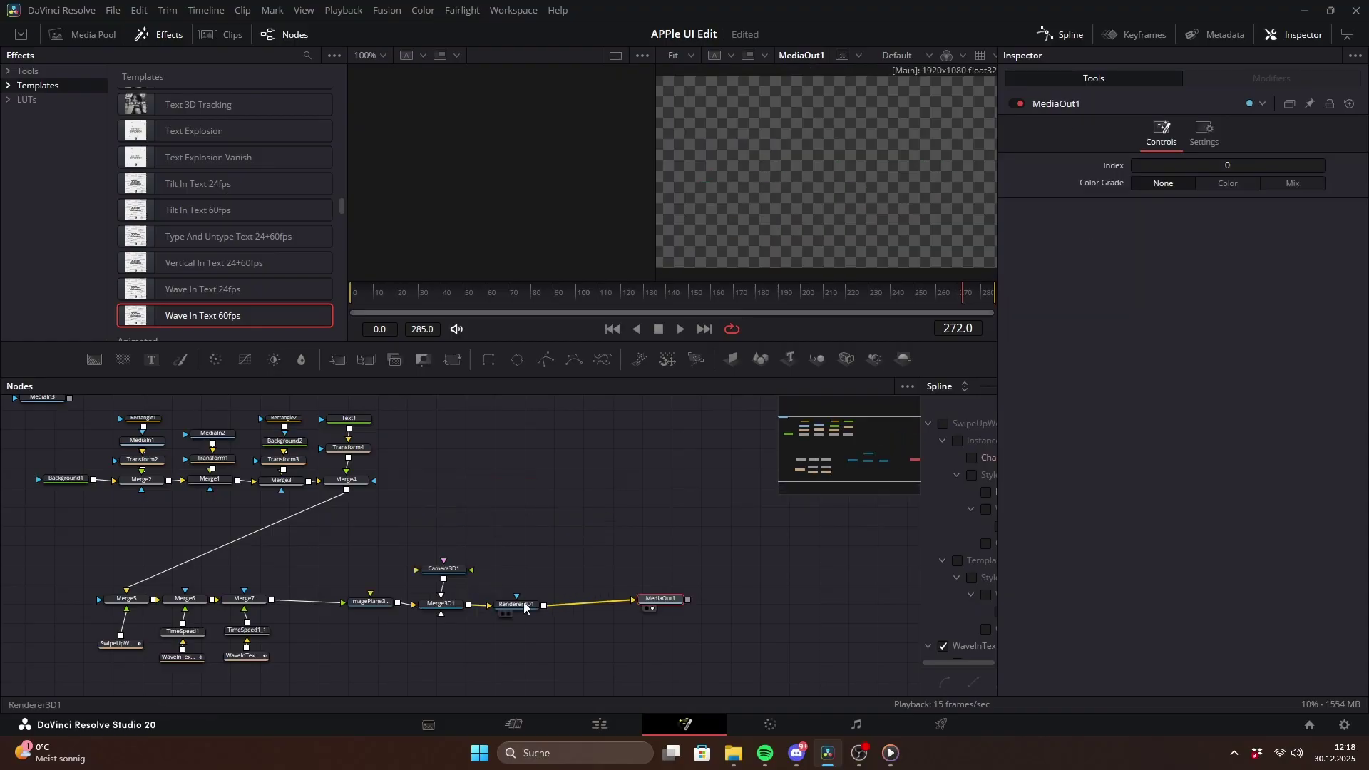
{"action": "left_click", "coordinate": [524, 607]}
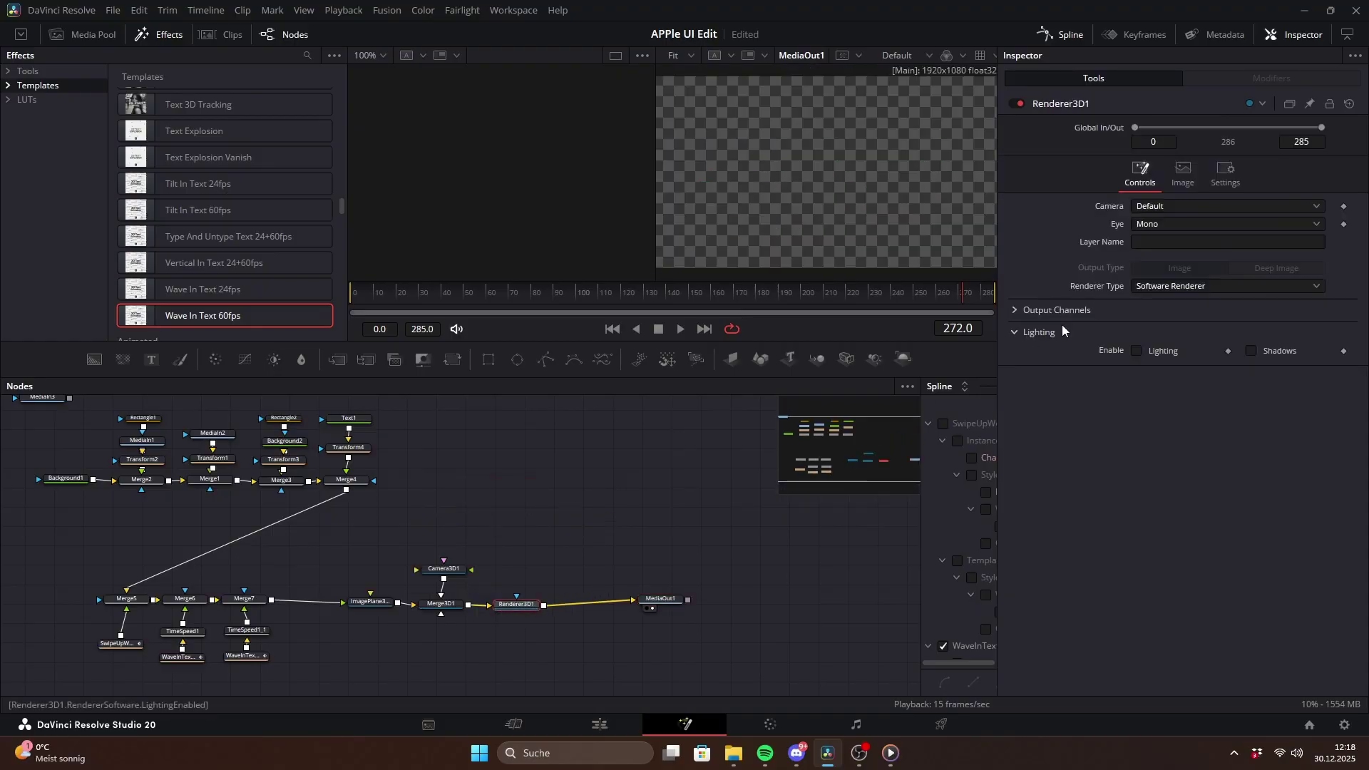
{"action": "left_click", "coordinate": [1155, 286]}
{"action": "left_click", "coordinate": [1170, 305]}
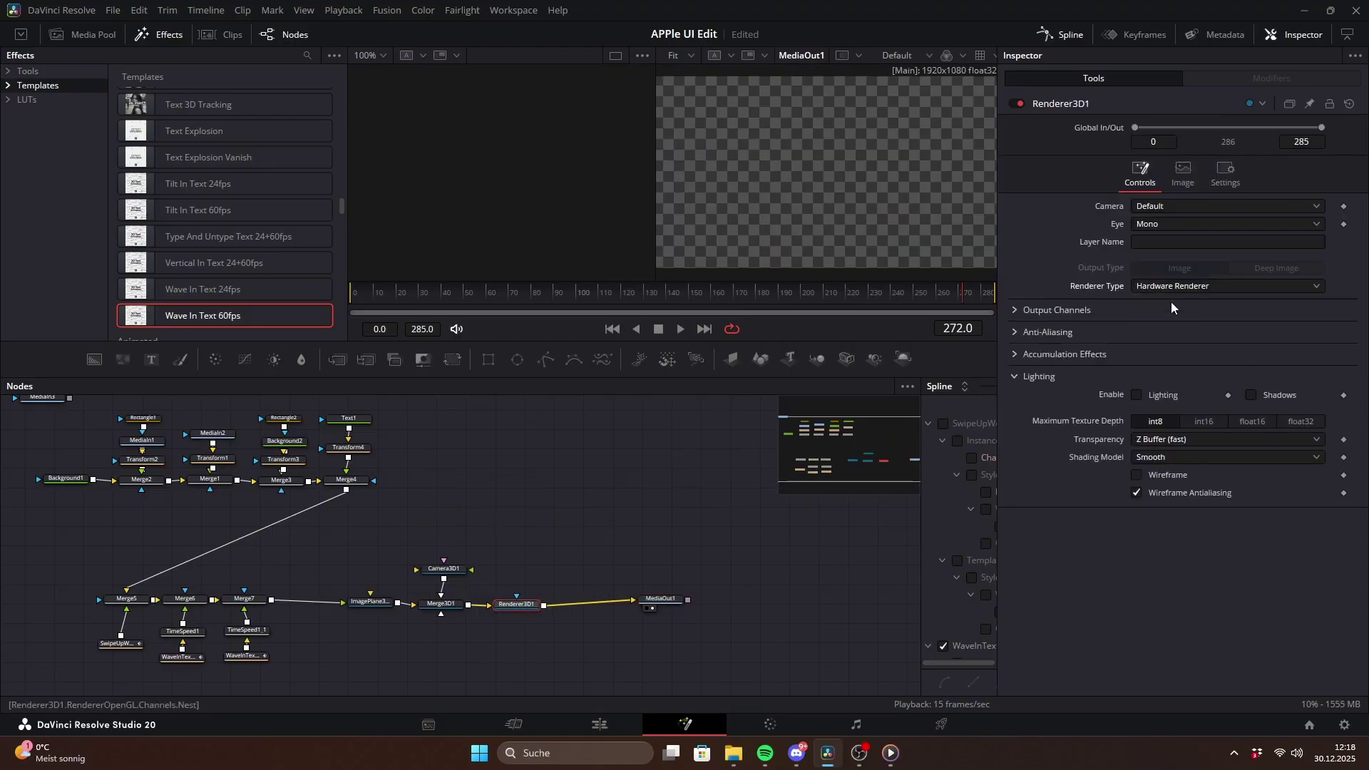
Step: Push Camera3D1 back to Translation Z 1.62 and tidy the camera, merge and renderer nodes
{"action": "left_click", "coordinate": [443, 569]}
{"action": "left_click", "coordinate": [1195, 144]}
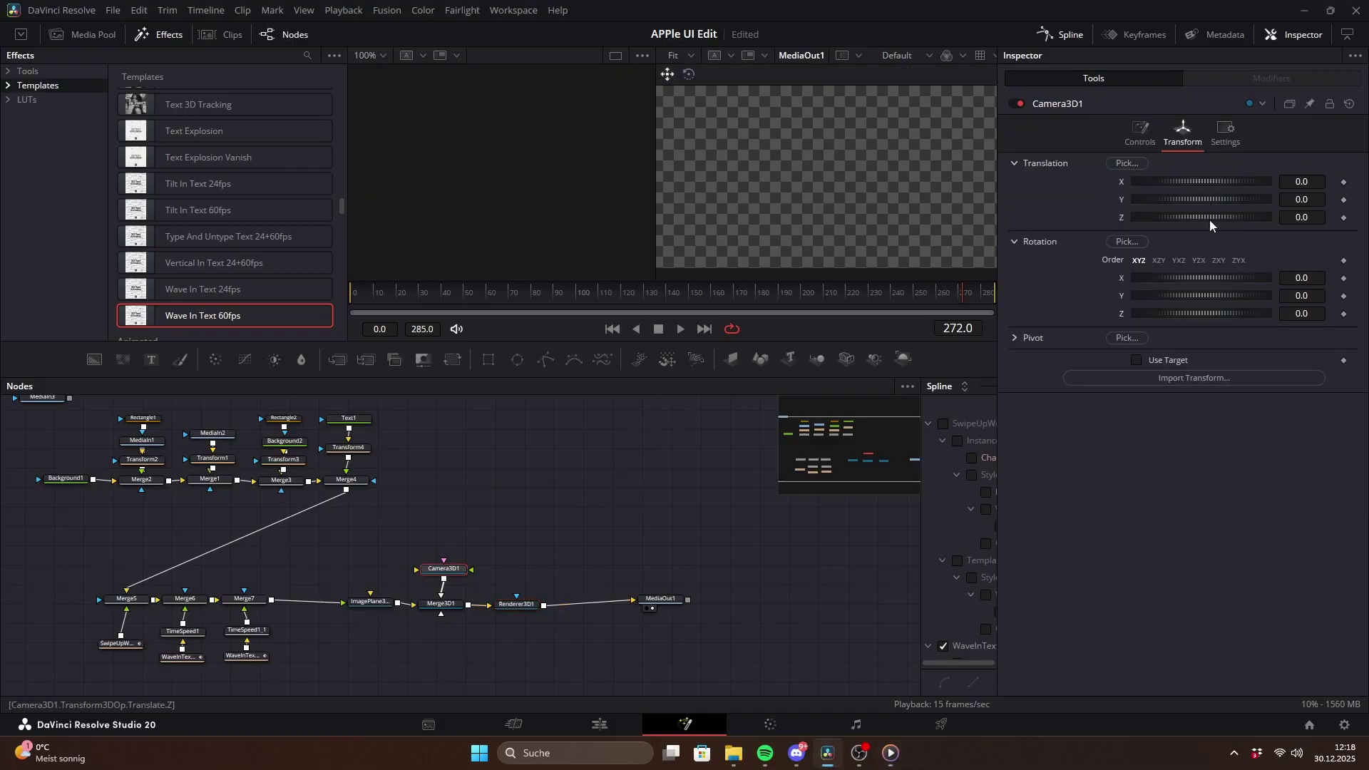
{"action": "mouse_move", "coordinate": [1209, 219]}
{"action": "left_mouse_down"}
{"action": "mouse_move", "coordinate": [1243, 224]}
{"action": "mouse_move", "coordinate": [1229, 224]}
{"action": "left_mouse_up"}
{"action": "left_click_drag", "start_coordinate": [453, 579], "coordinate": [528, 643]}
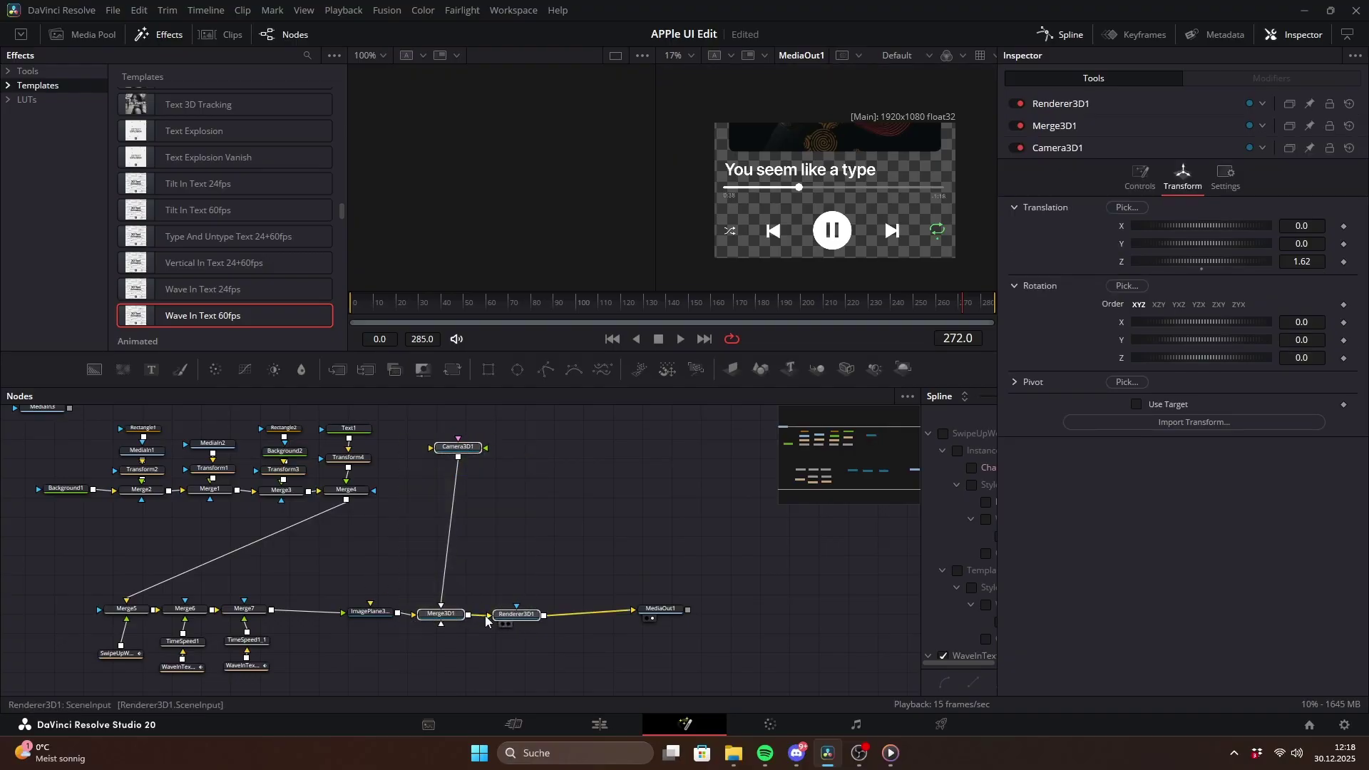
{"action": "left_click_drag", "start_coordinate": [397, 435], "coordinate": [549, 648]}
{"action": "left_click_drag", "start_coordinate": [528, 625], "coordinate": [729, 617]}
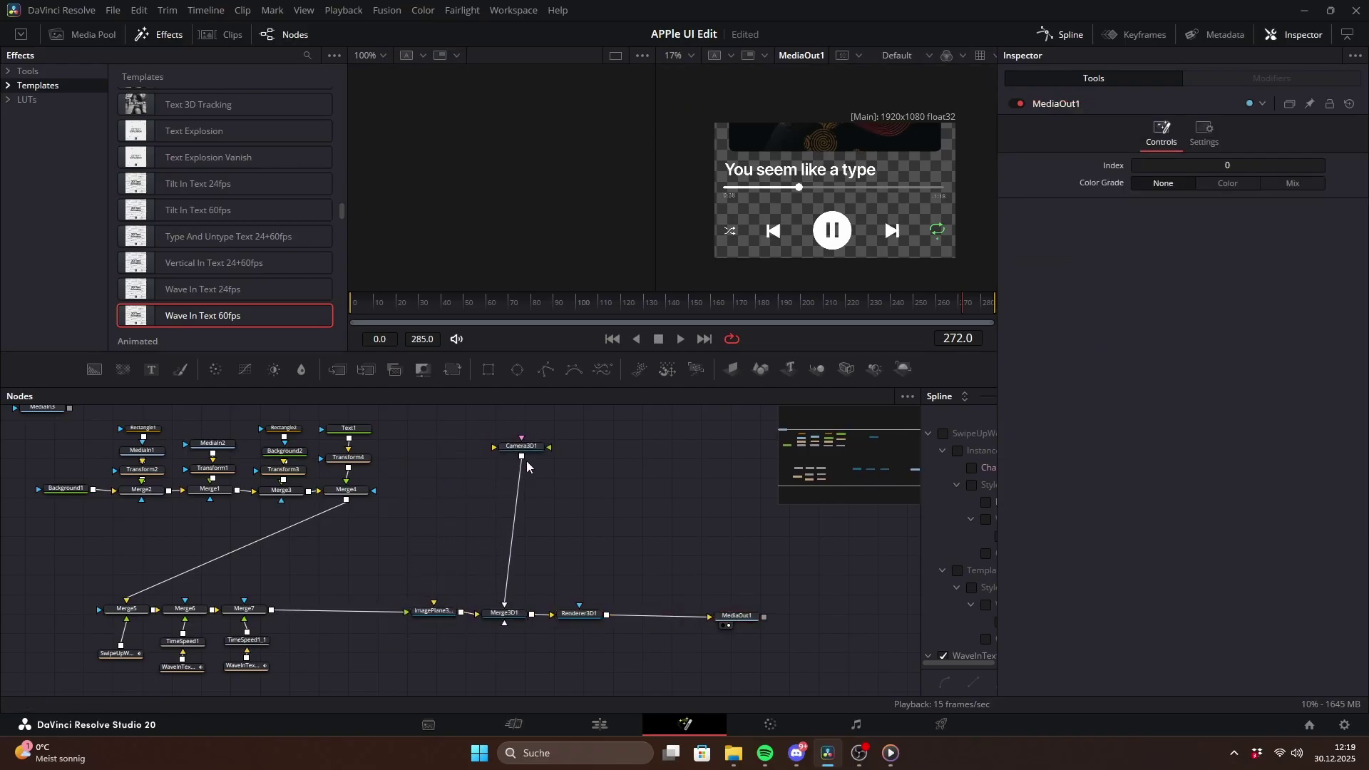
Step: Add two Transform 3D nodes below the camera and keyframe Transform3D2's Translation Y
{"action": "left_click_drag", "start_coordinate": [528, 461], "coordinate": [520, 455]}
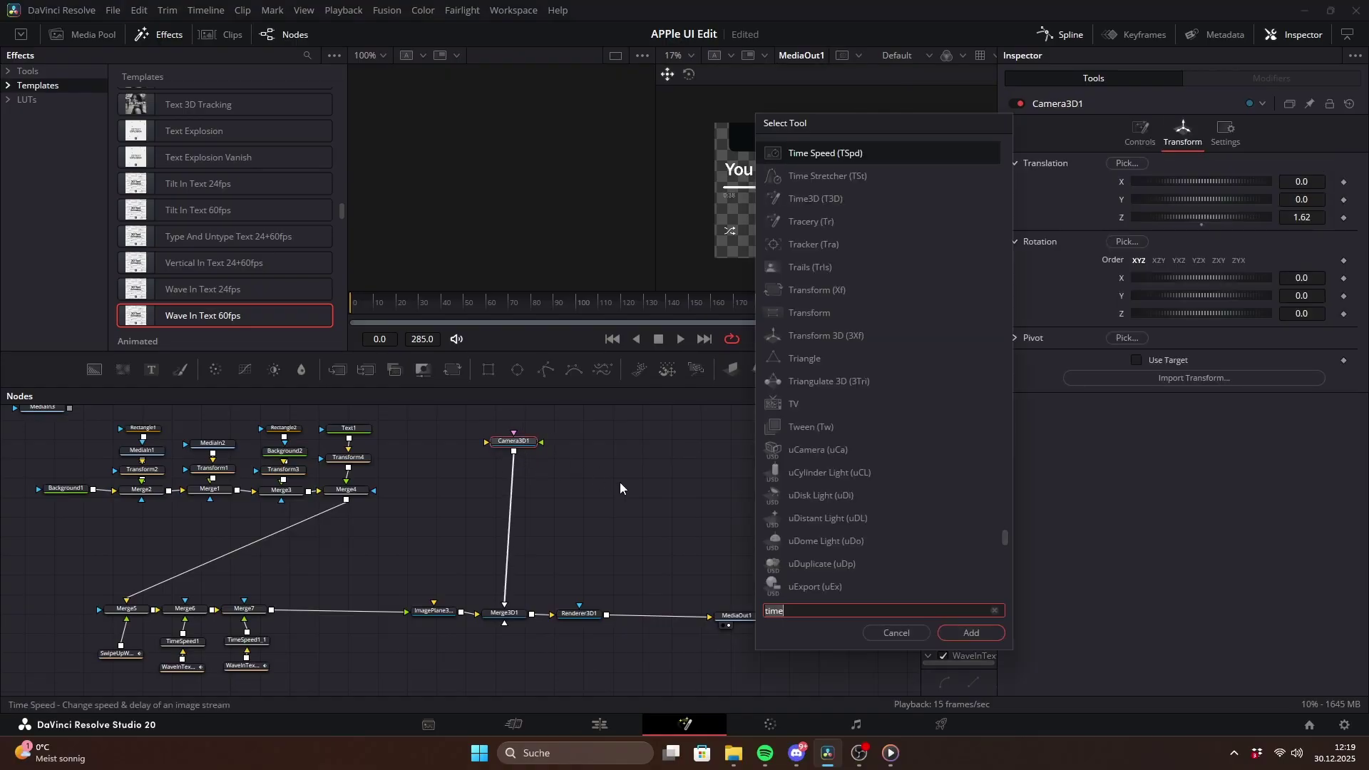
{"action": "key", "text": "shift+space"}
{"action": "type", "text": "transform"}
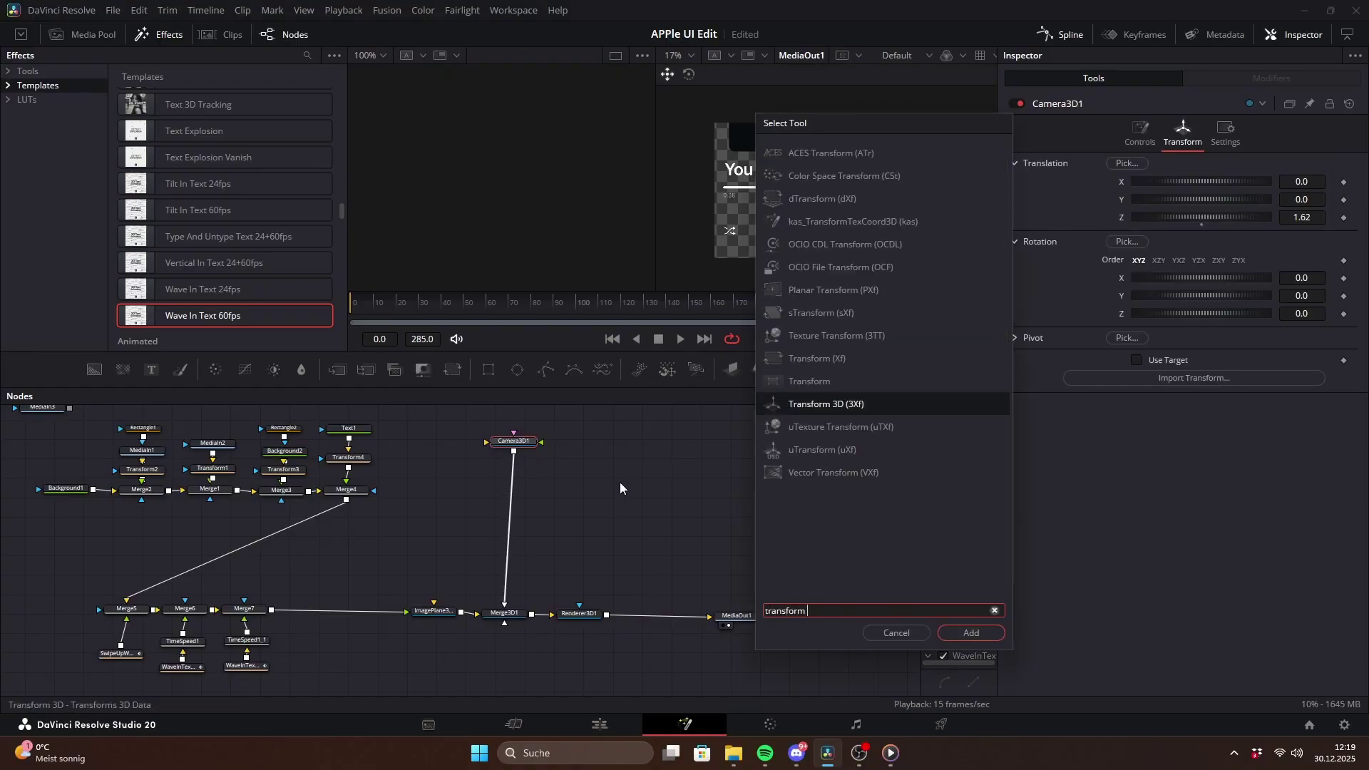
{"action": "left_click", "coordinate": [988, 634]}
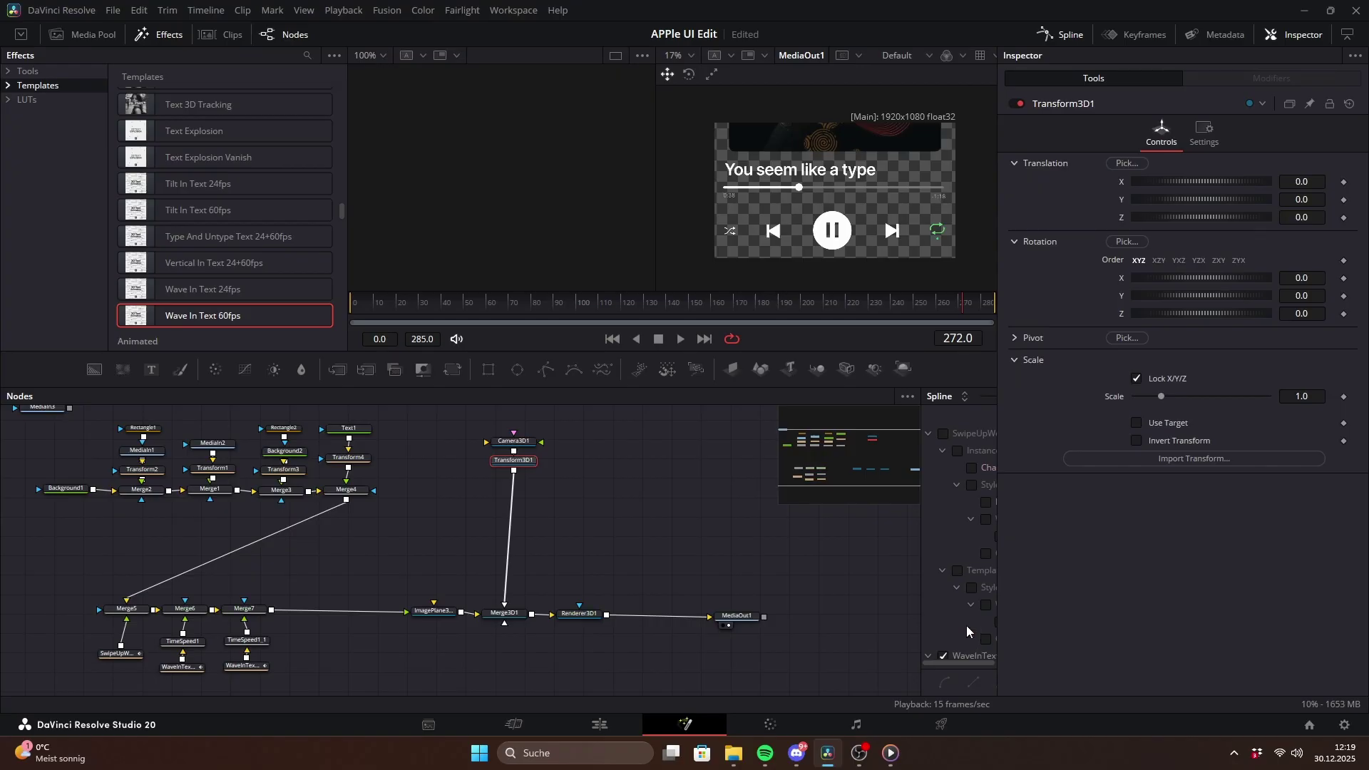
{"action": "key", "text": "shift+space"}
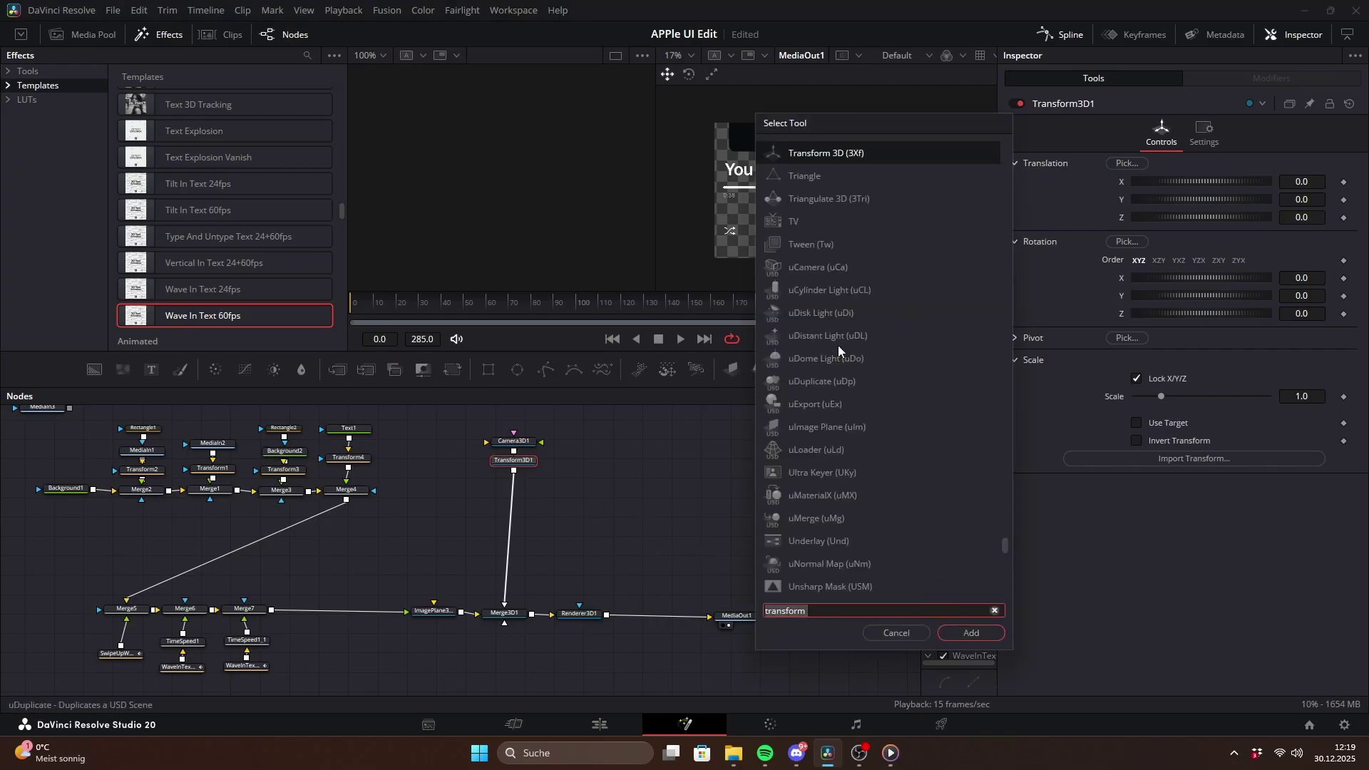
{"action": "left_click", "coordinate": [970, 634]}
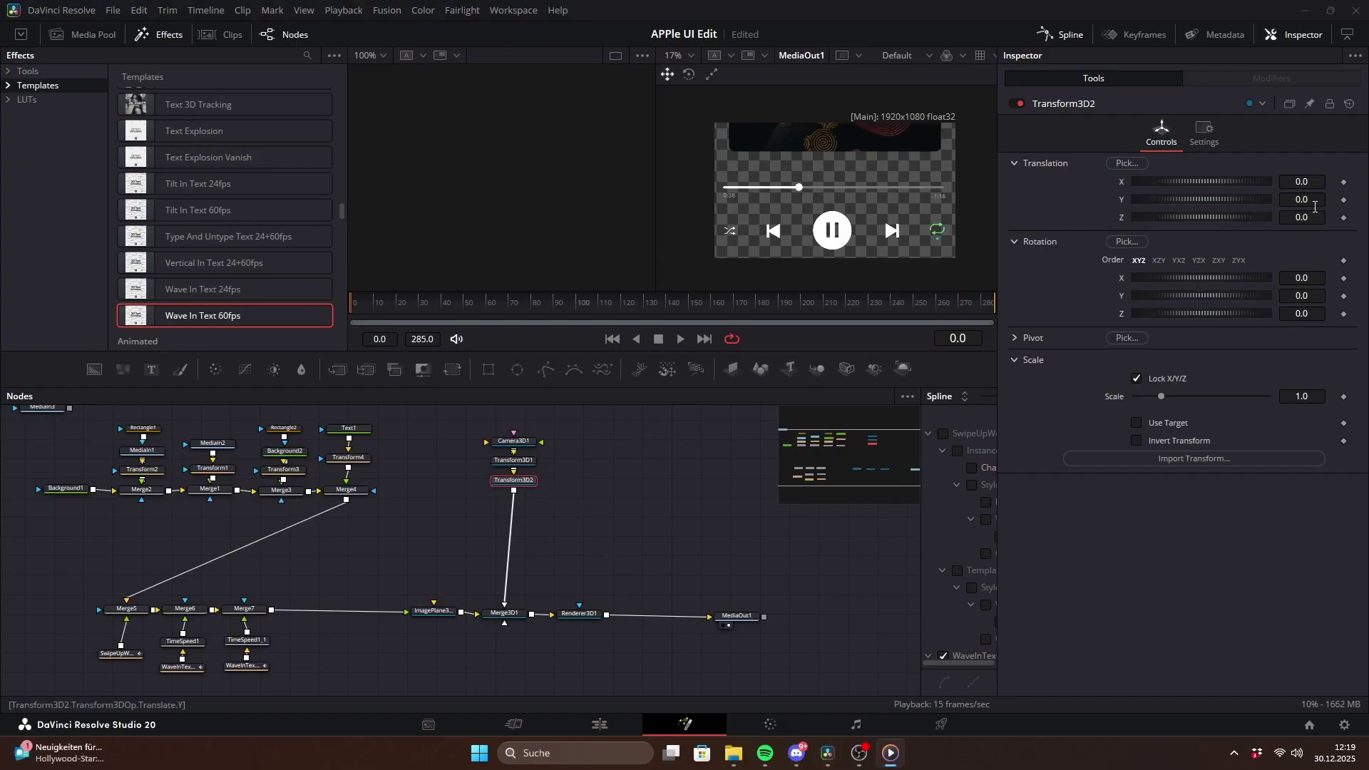
{"action": "left_click", "coordinate": [1346, 201]}
Step: Animate Translation Y upward, flatten all keyframe tangents and steepen the first key's ease
{"action": "left_click_drag", "start_coordinate": [1316, 201], "coordinate": [794, 265]}
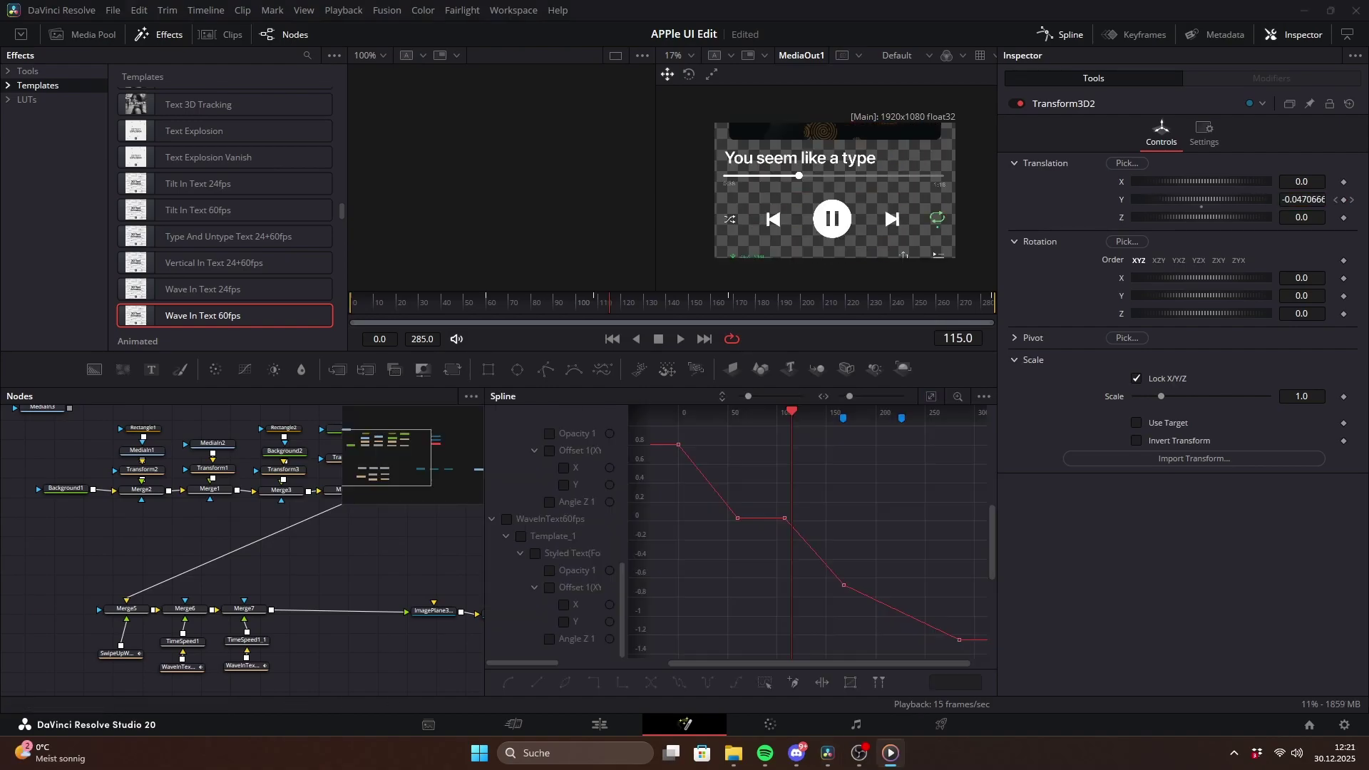
{"action": "key", "text": "ctrl+a"}
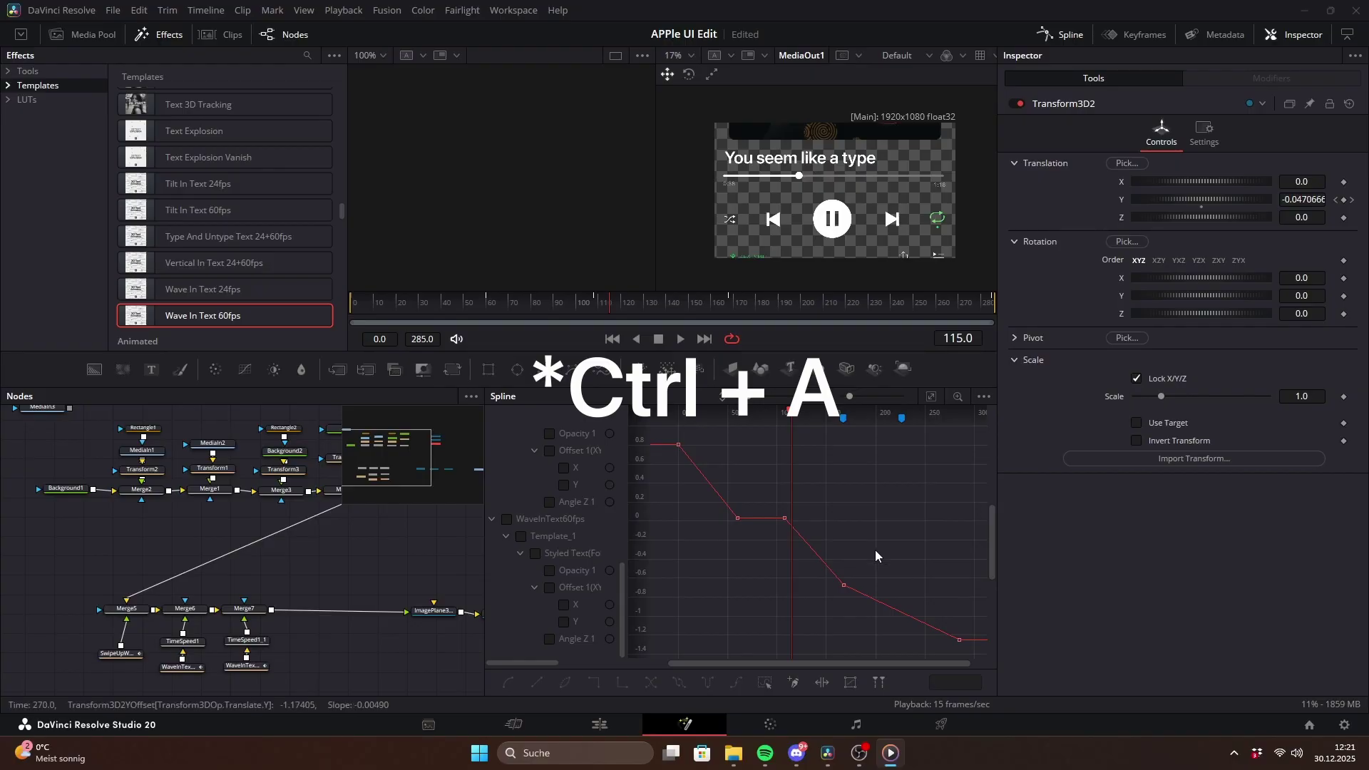
{"action": "key", "text": "f"}
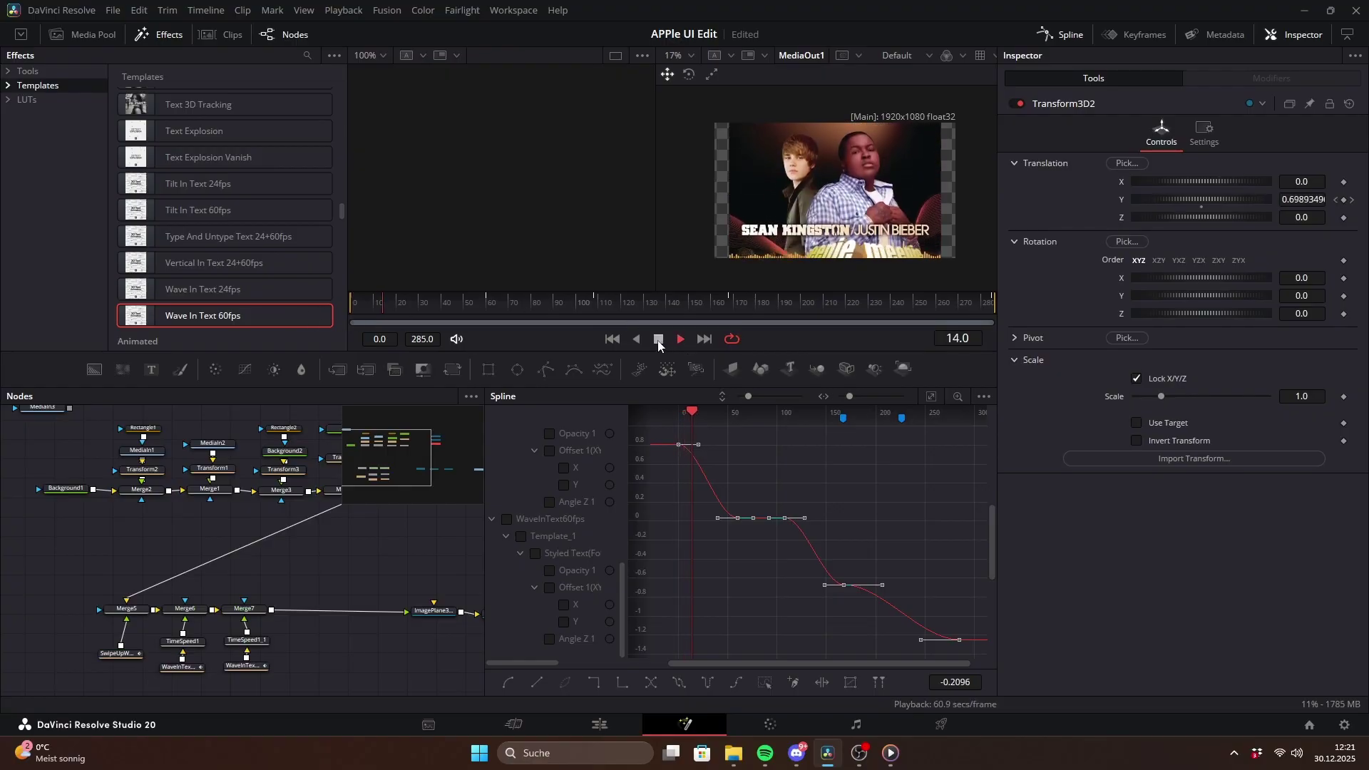
{"action": "left_click_drag", "start_coordinate": [698, 444], "coordinate": [679, 521]}
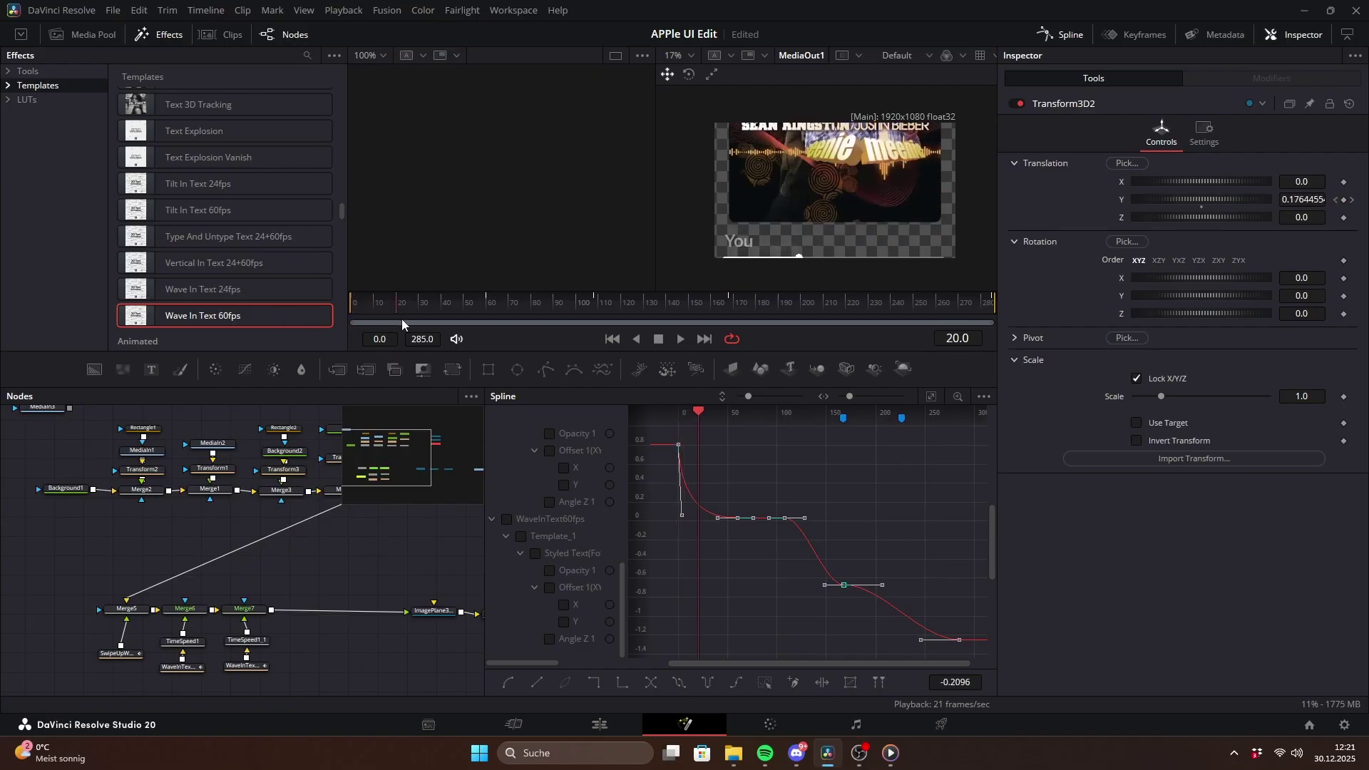
Step: Play back the motion and delete the Translation Y keyframe at frame 168
{"action": "left_click_drag", "start_coordinate": [403, 324], "coordinate": [992, 341]}
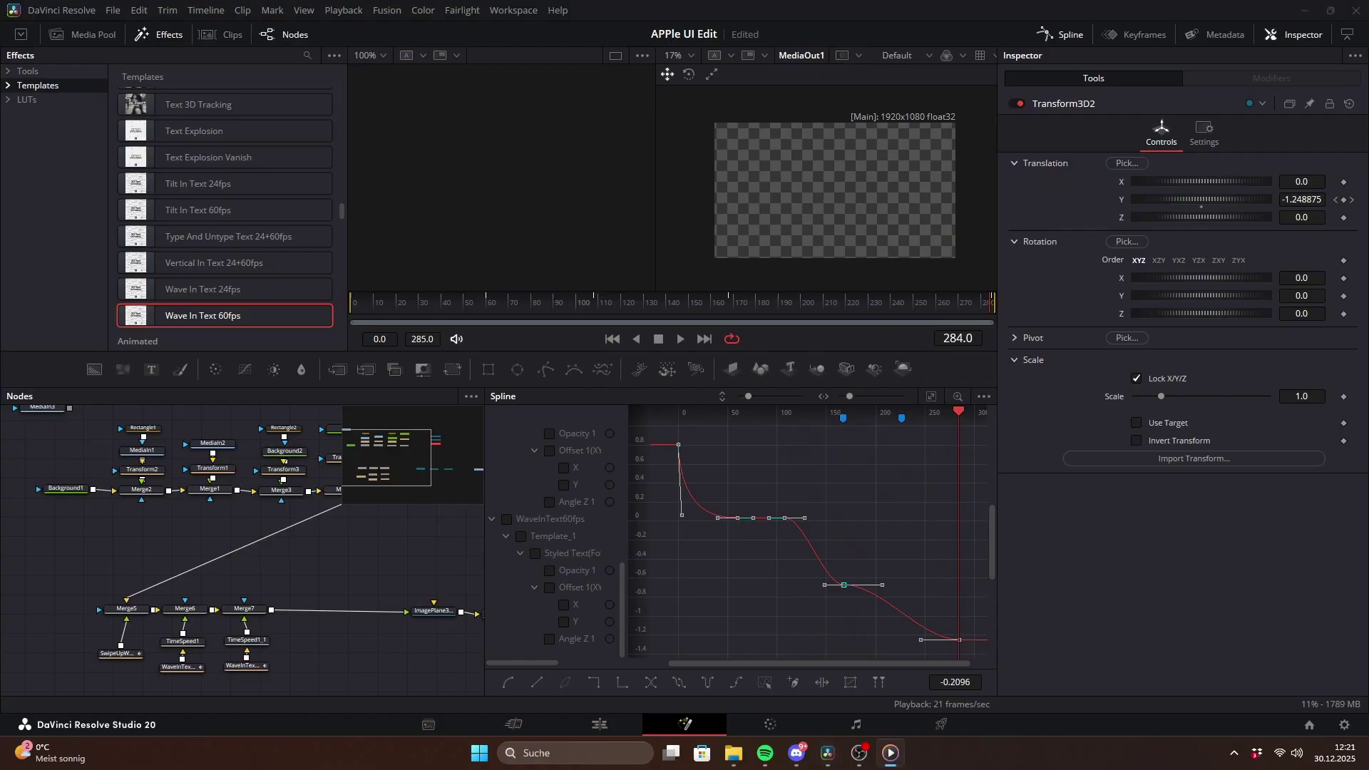
{"action": "left_click", "coordinate": [680, 339]}
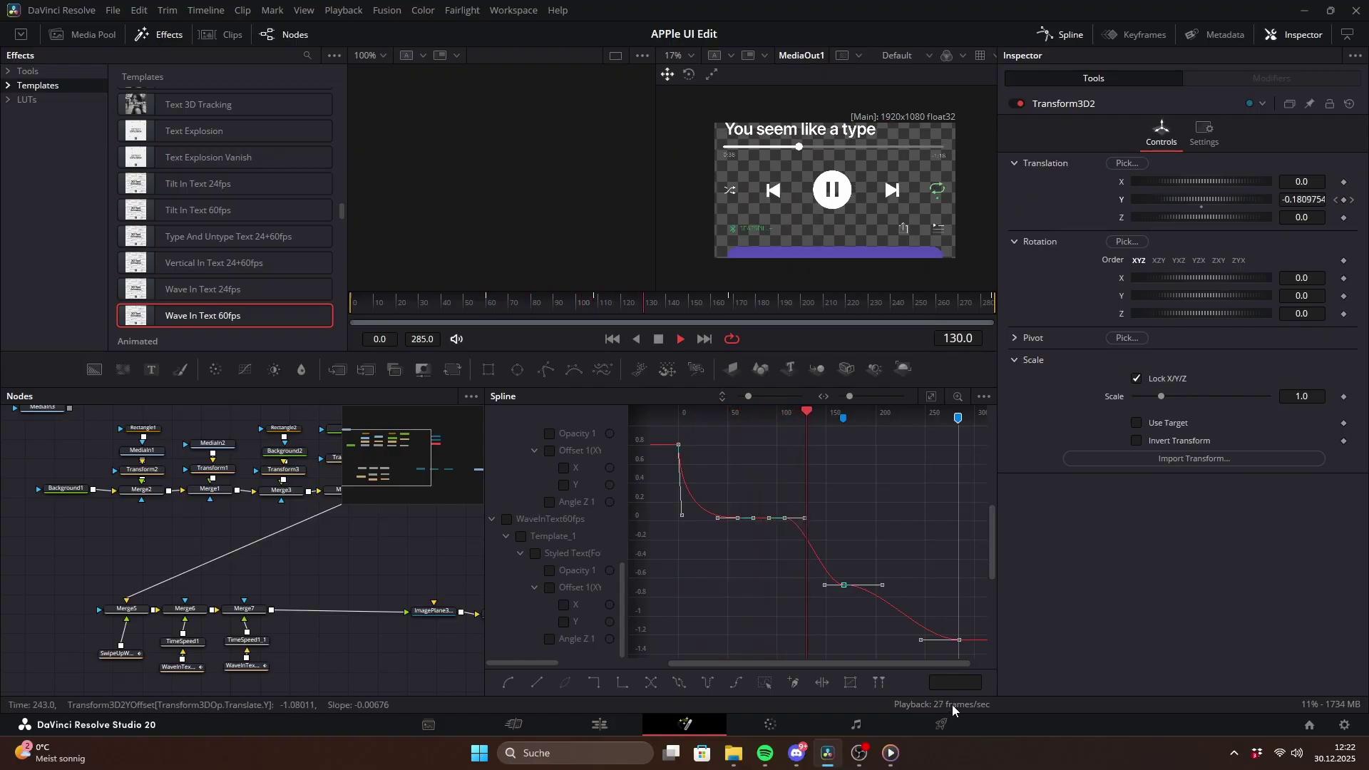
{"action": "left_click", "coordinate": [658, 339]}
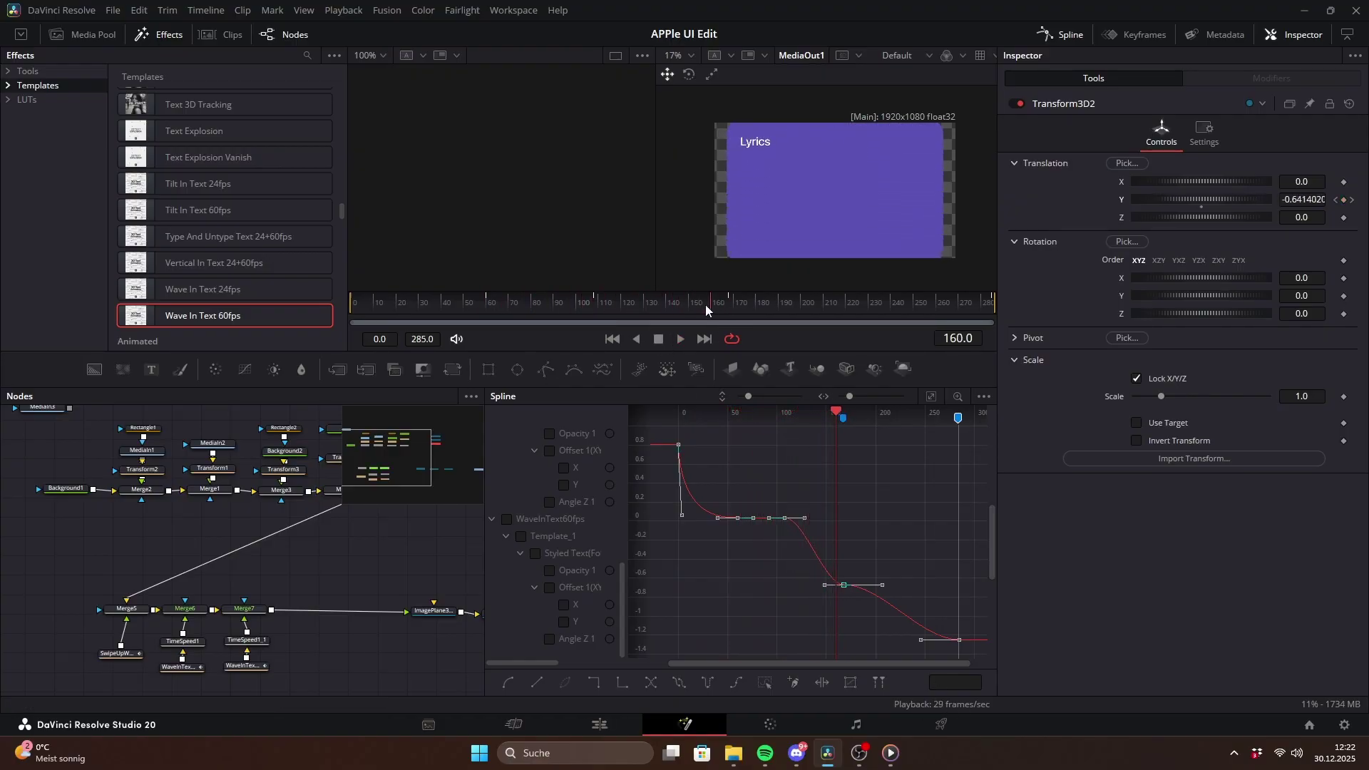
{"action": "left_click", "coordinate": [1345, 203]}
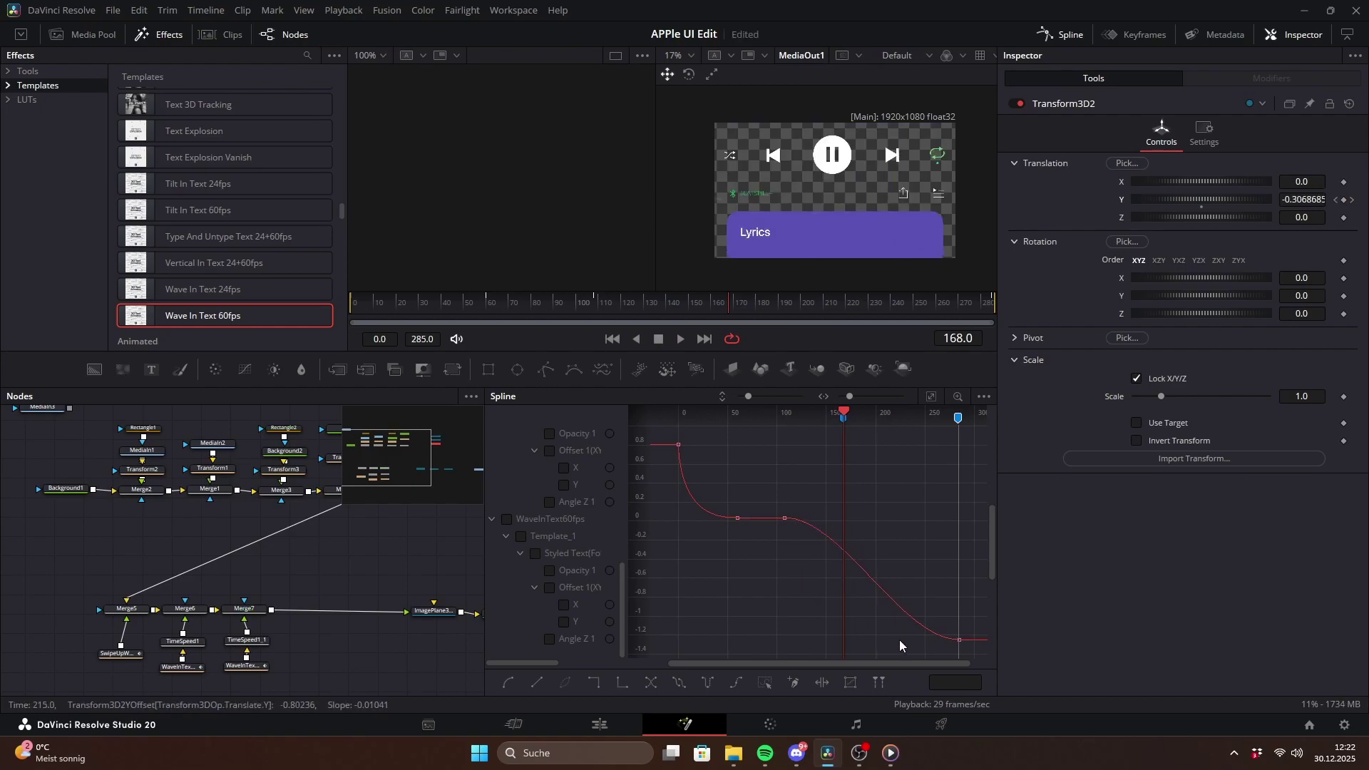
{"action": "mouse_move", "coordinate": [845, 415]}
{"action": "left_mouse_down"}
{"action": "mouse_move", "coordinate": [820, 423]}
{"action": "mouse_move", "coordinate": [832, 437]}
{"action": "mouse_move", "coordinate": [819, 456]}
{"action": "mouse_move", "coordinate": [837, 460]}
{"action": "left_mouse_up"}
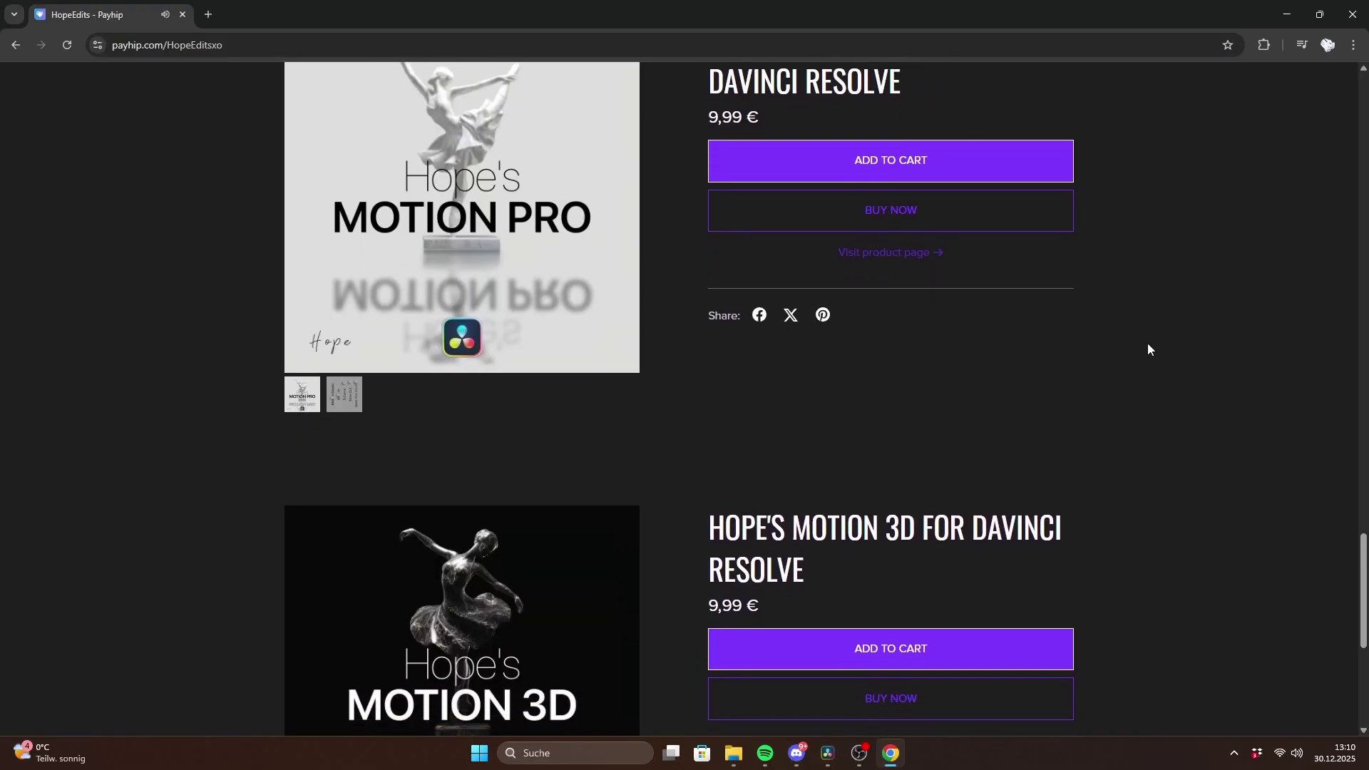
Step: Open the Motion 3D listing's Payhip product page and show its second preview slide
{"action": "scroll", "coordinate": [1146, 345], "scroll_direction": "down", "scroll_amount": 5}
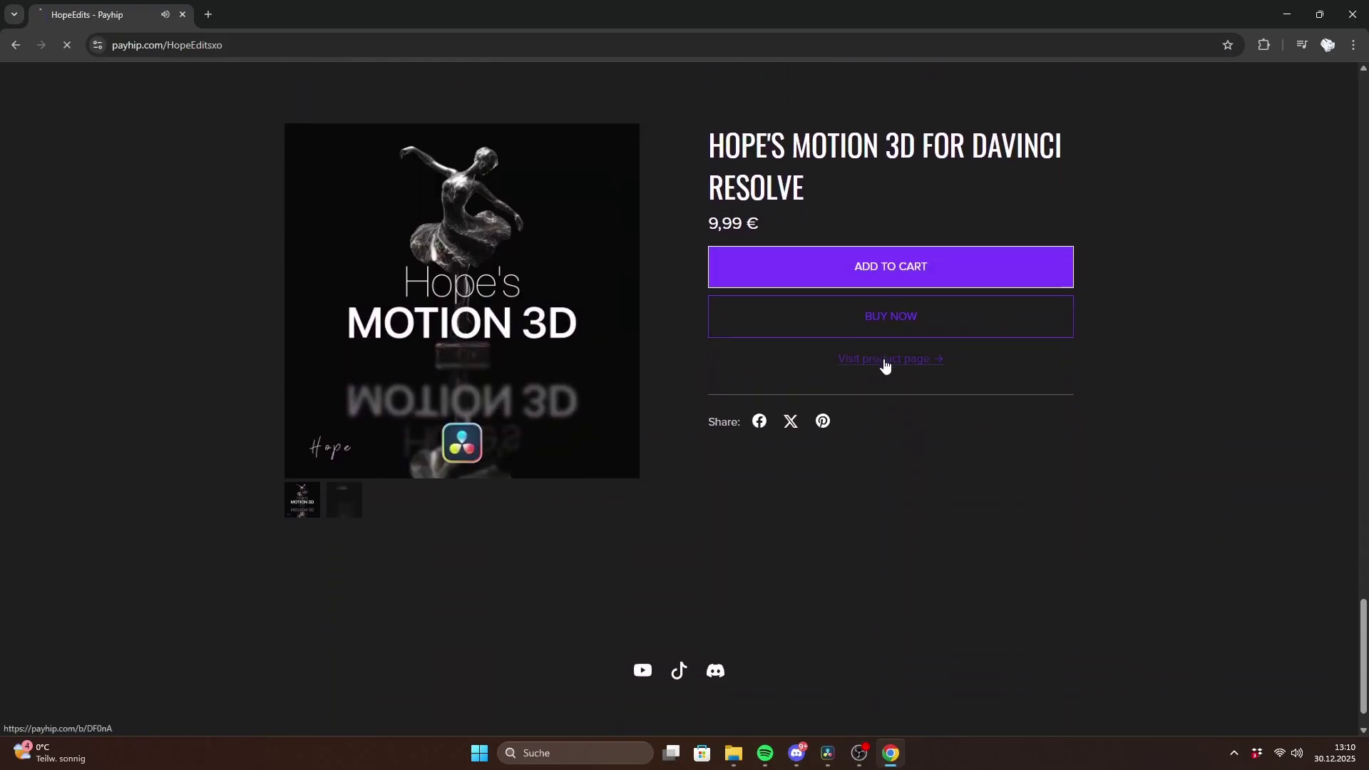
{"action": "left_click", "coordinate": [884, 362]}
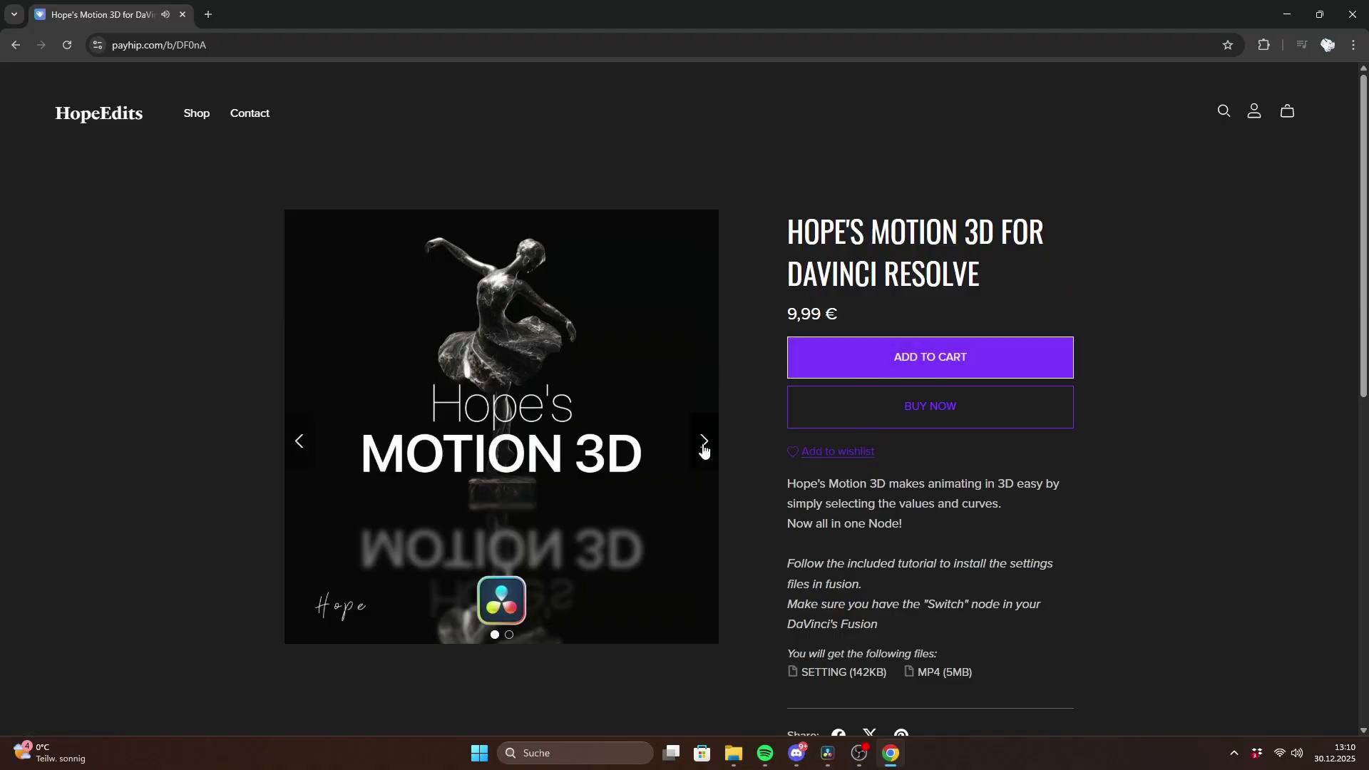
{"action": "left_click", "coordinate": [703, 446]}
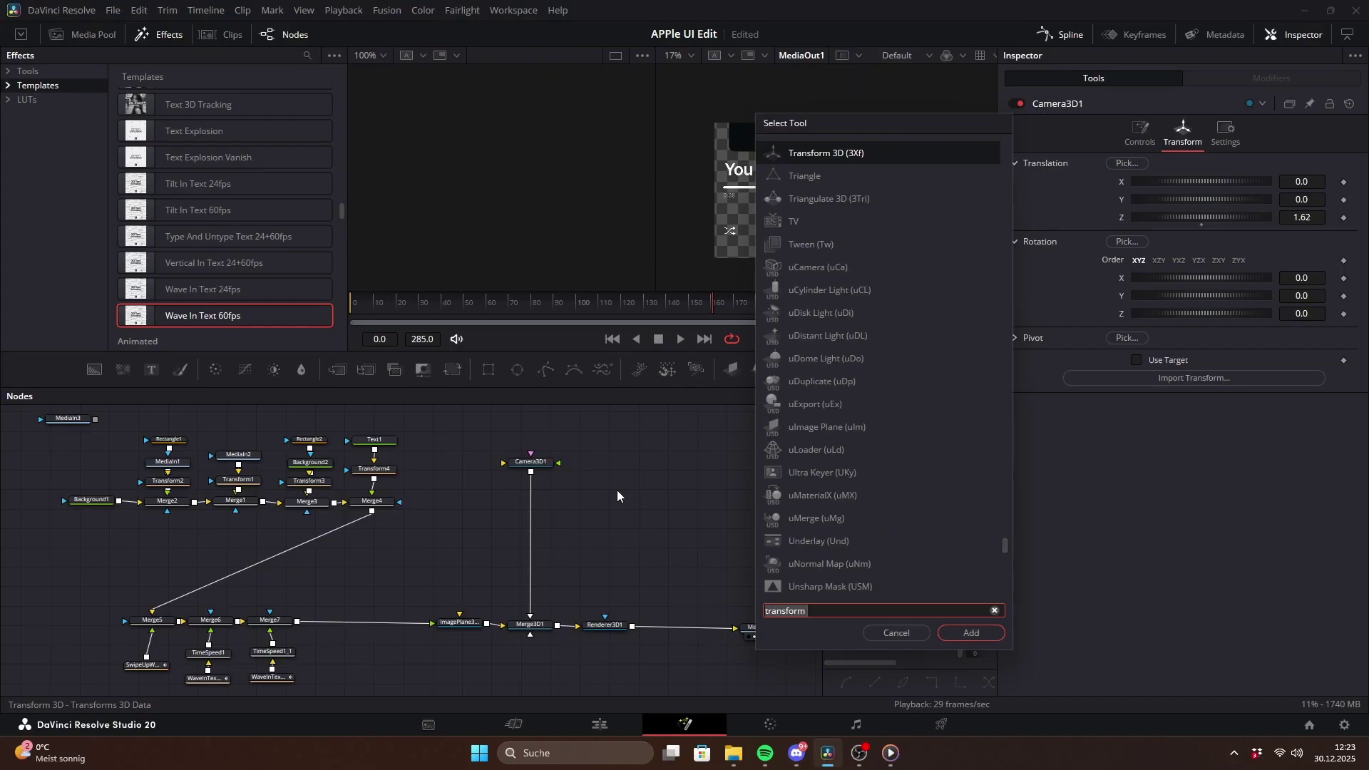
Step: Add a HopesMotion3D node and wire it between Camera3D1 and Merge3D1
{"action": "type", "text": "hope"}
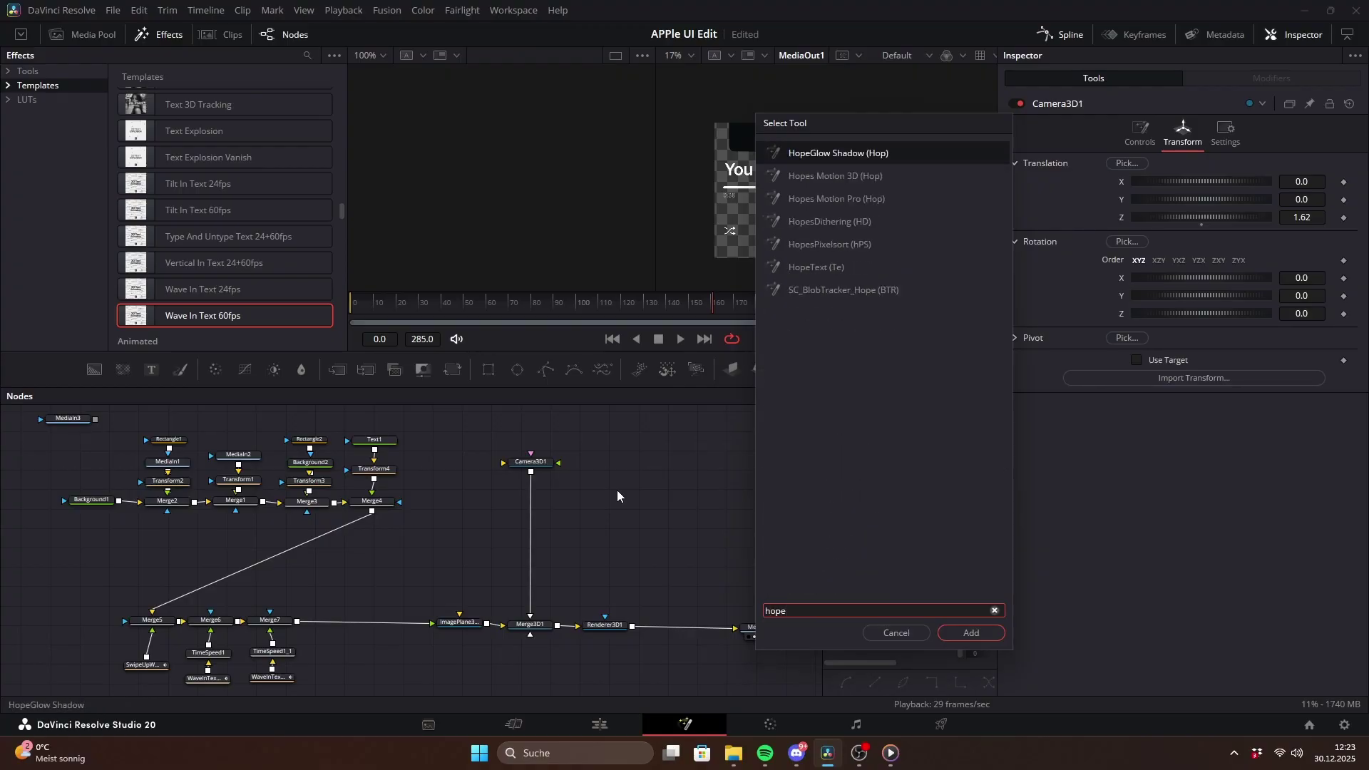
{"action": "left_click", "coordinate": [845, 173]}
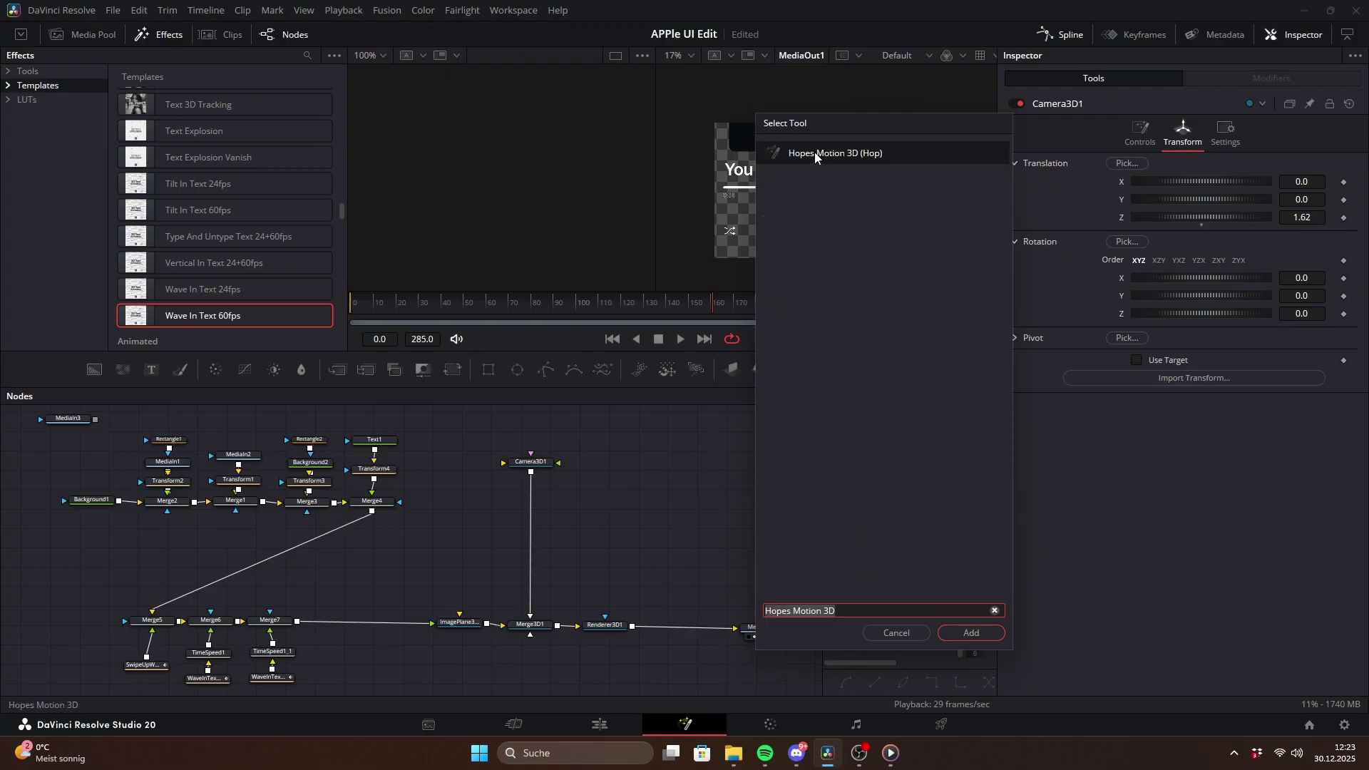
{"action": "left_click", "coordinate": [962, 635]}
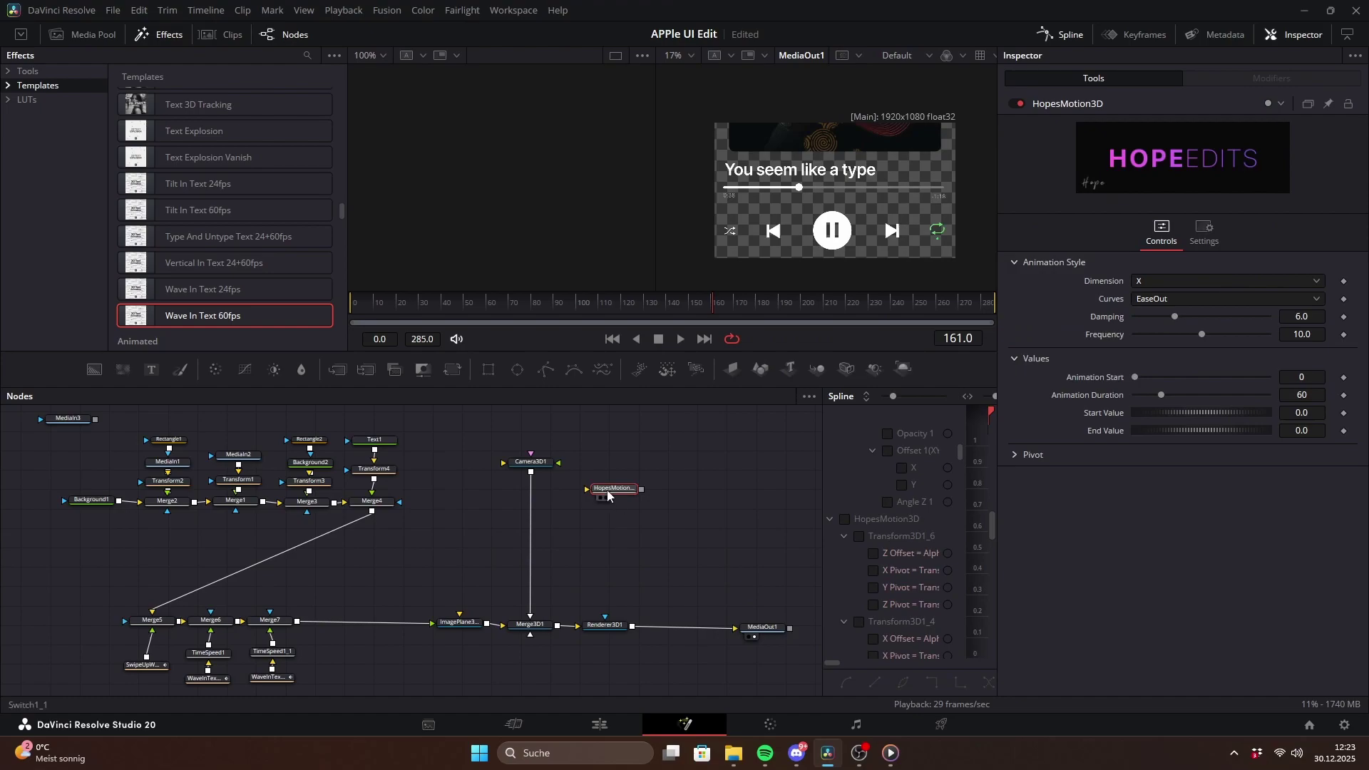
{"action": "left_click_drag", "start_coordinate": [609, 494], "coordinate": [601, 497]}
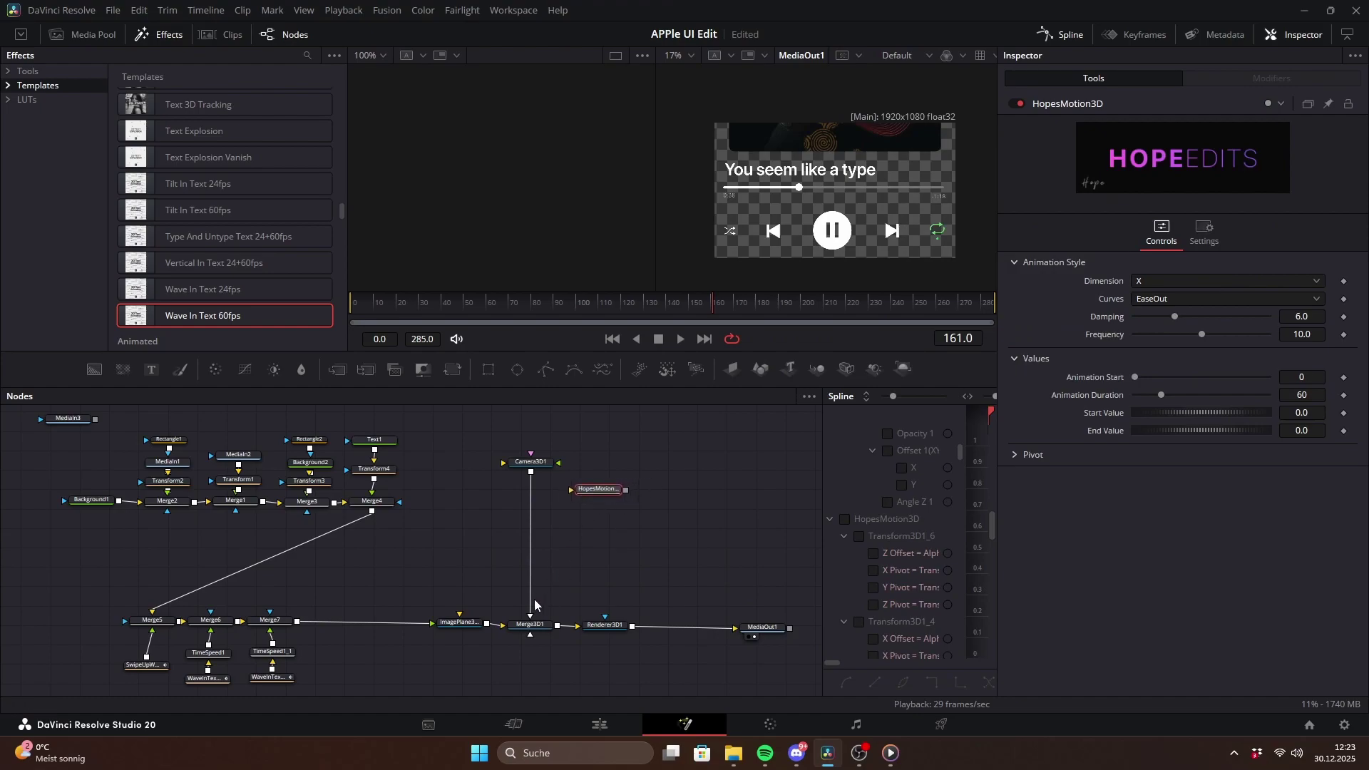
{"action": "left_click_drag", "start_coordinate": [535, 605], "coordinate": [554, 568]}
{"action": "left_click_drag", "start_coordinate": [597, 492], "coordinate": [530, 615]}
{"action": "left_click_drag", "start_coordinate": [552, 508], "coordinate": [539, 508]}
{"action": "left_click_drag", "start_coordinate": [530, 462], "coordinate": [540, 462]}
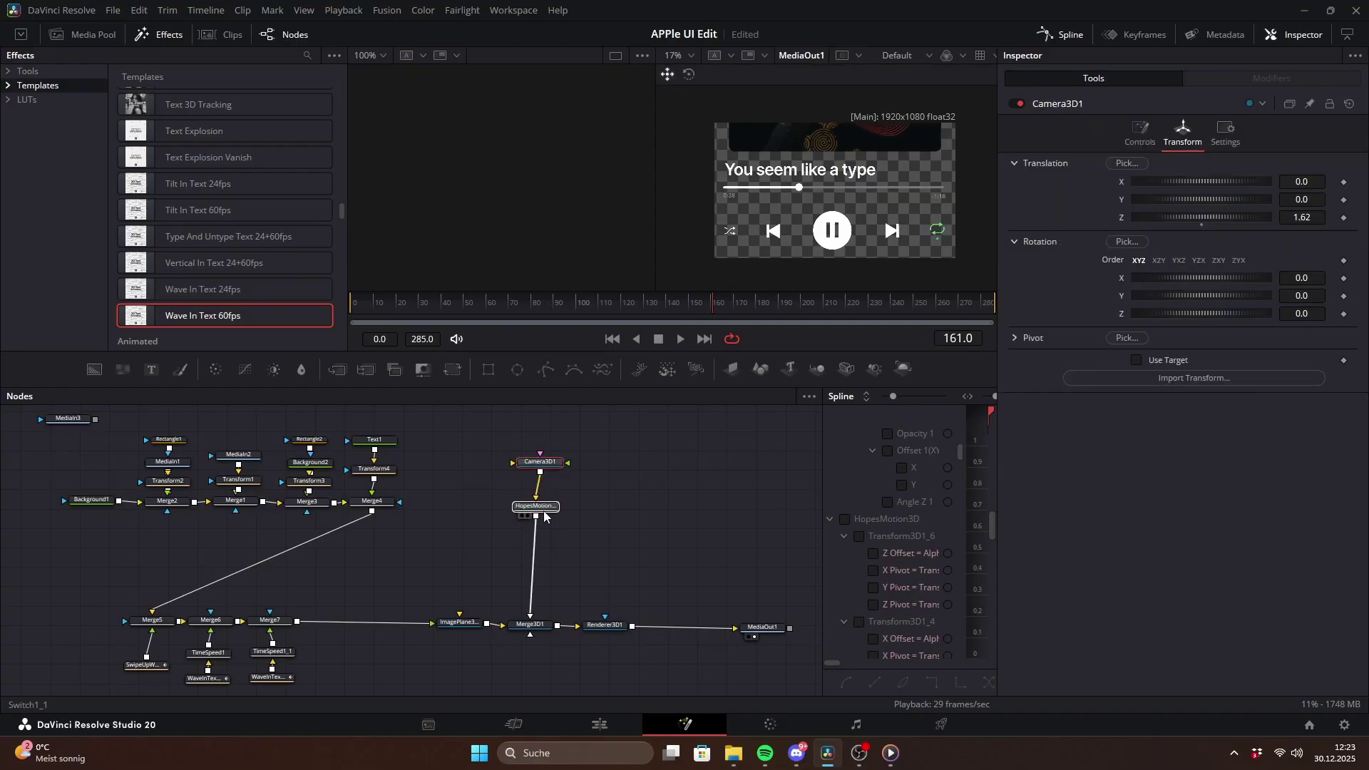
Step: Set HopesMotion3D to animate the Y axis with the EaseIn curve
{"action": "left_click", "coordinate": [536, 506]}
{"action": "left_click", "coordinate": [1145, 282]}
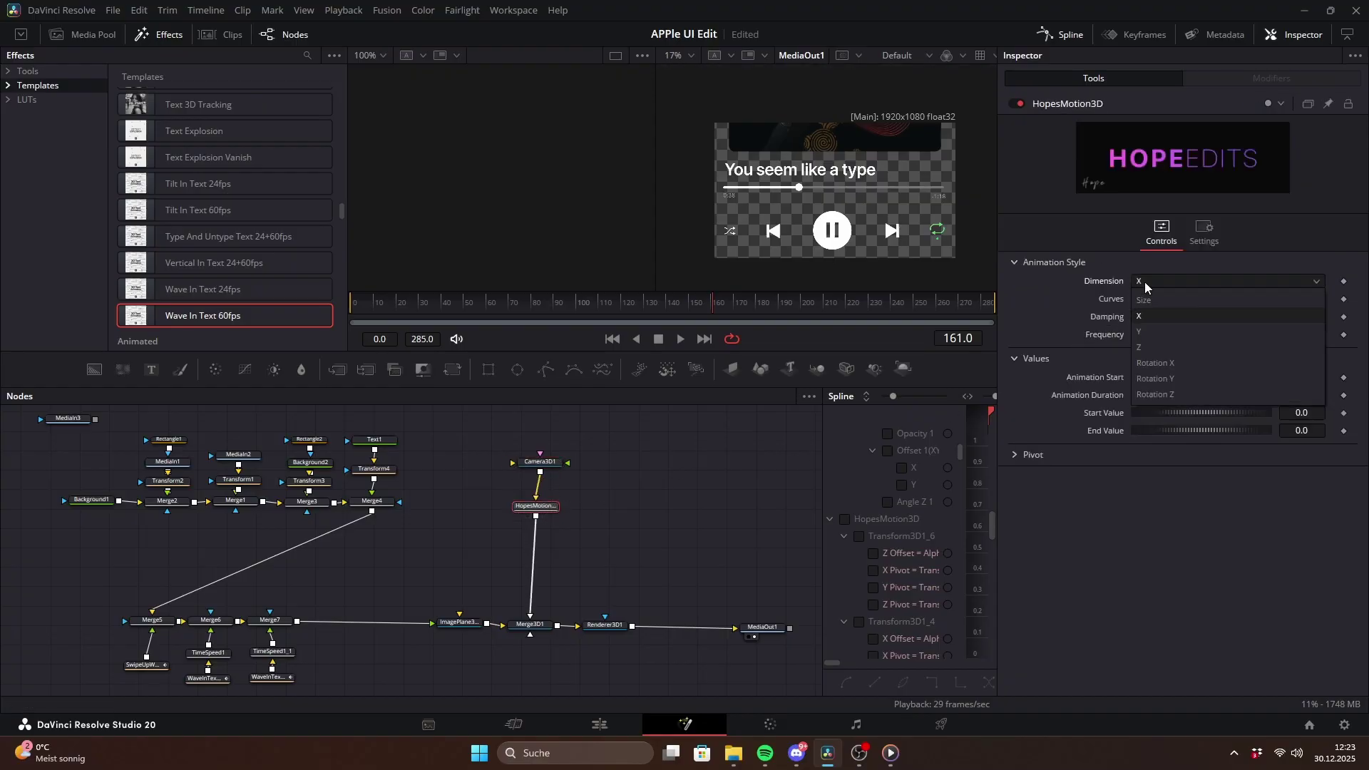
{"action": "left_click", "coordinate": [1147, 319]}
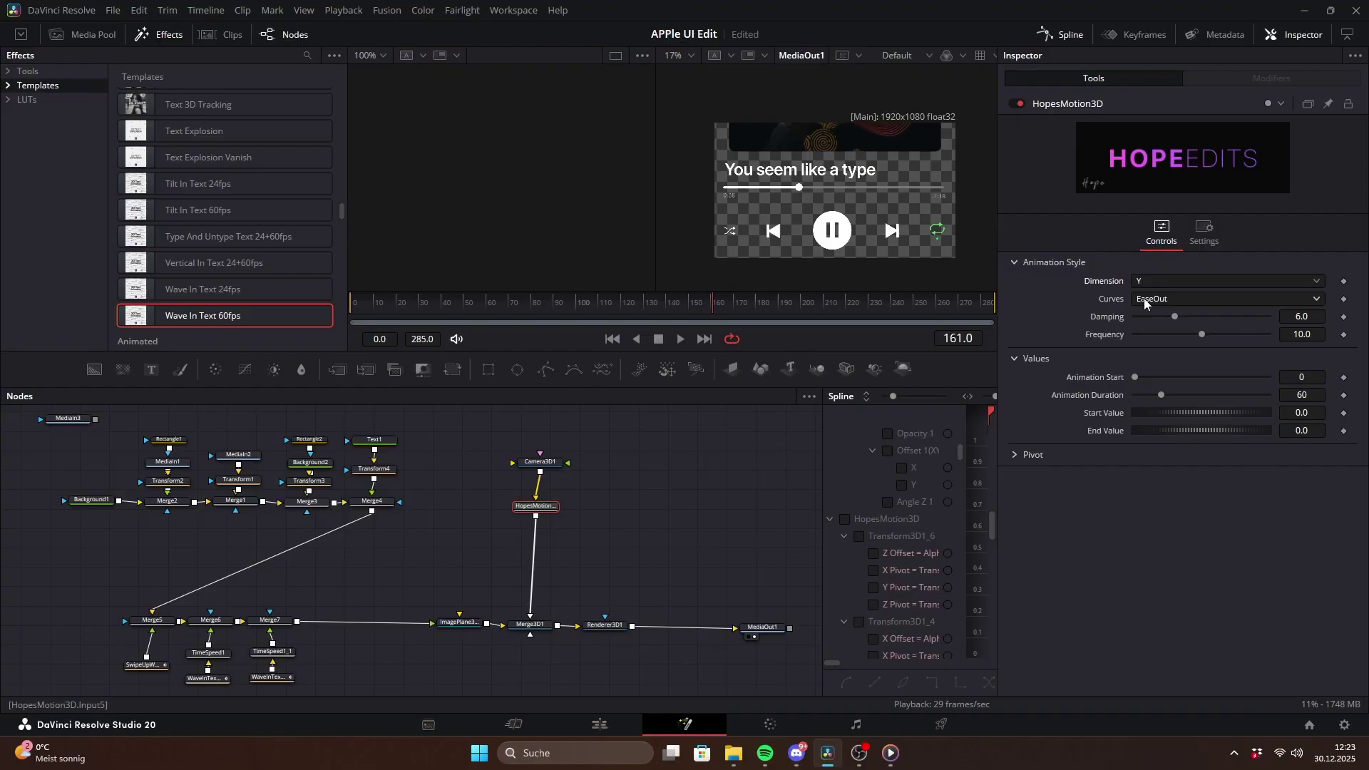
{"action": "left_click", "coordinate": [1148, 300]}
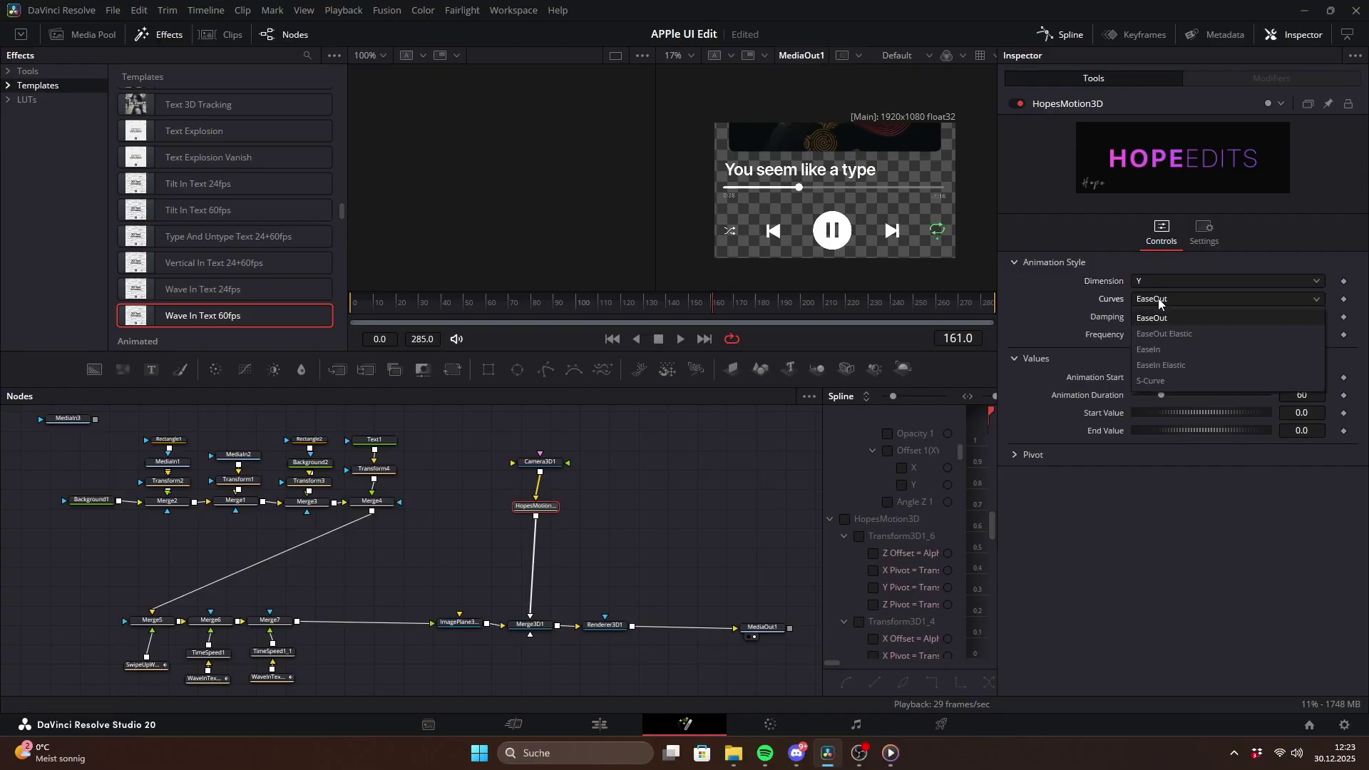
{"action": "left_click", "coordinate": [1155, 352]}
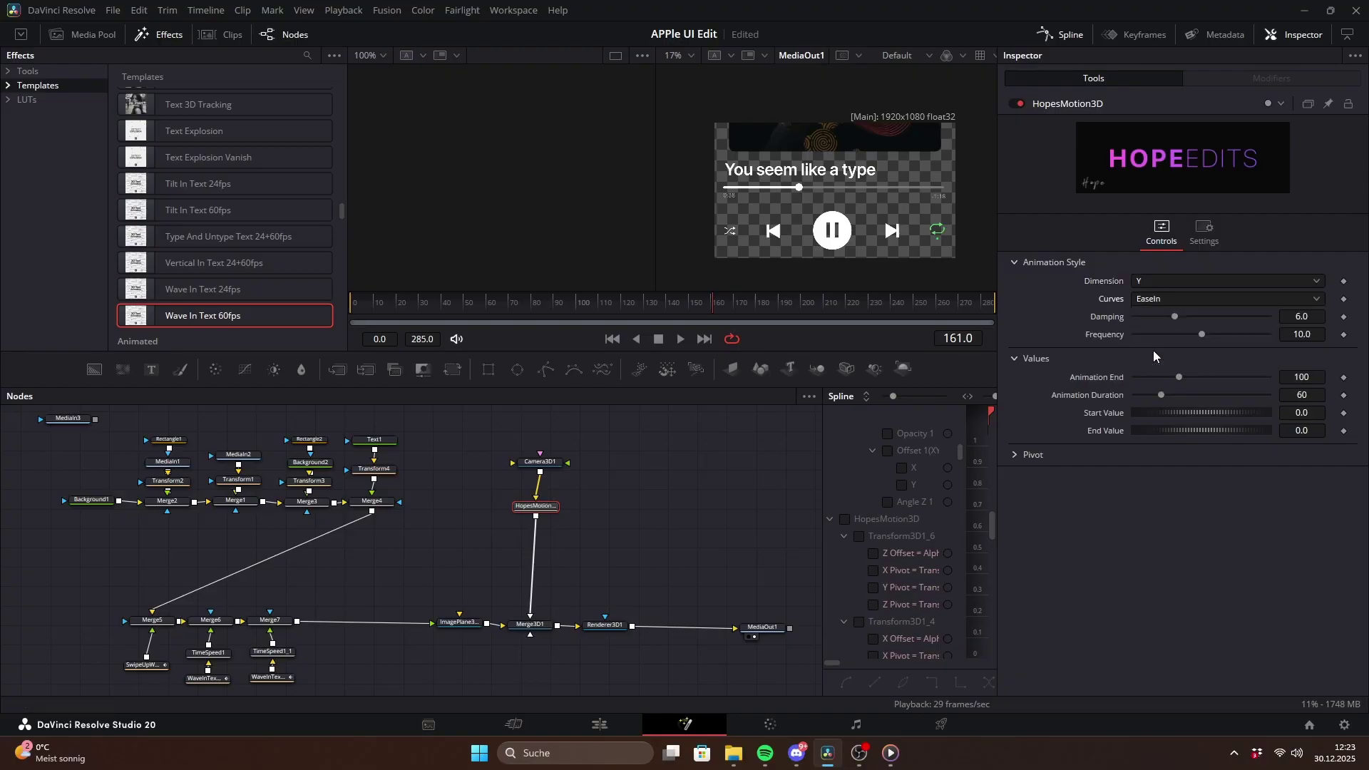
{"action": "left_click", "coordinate": [1141, 300]}
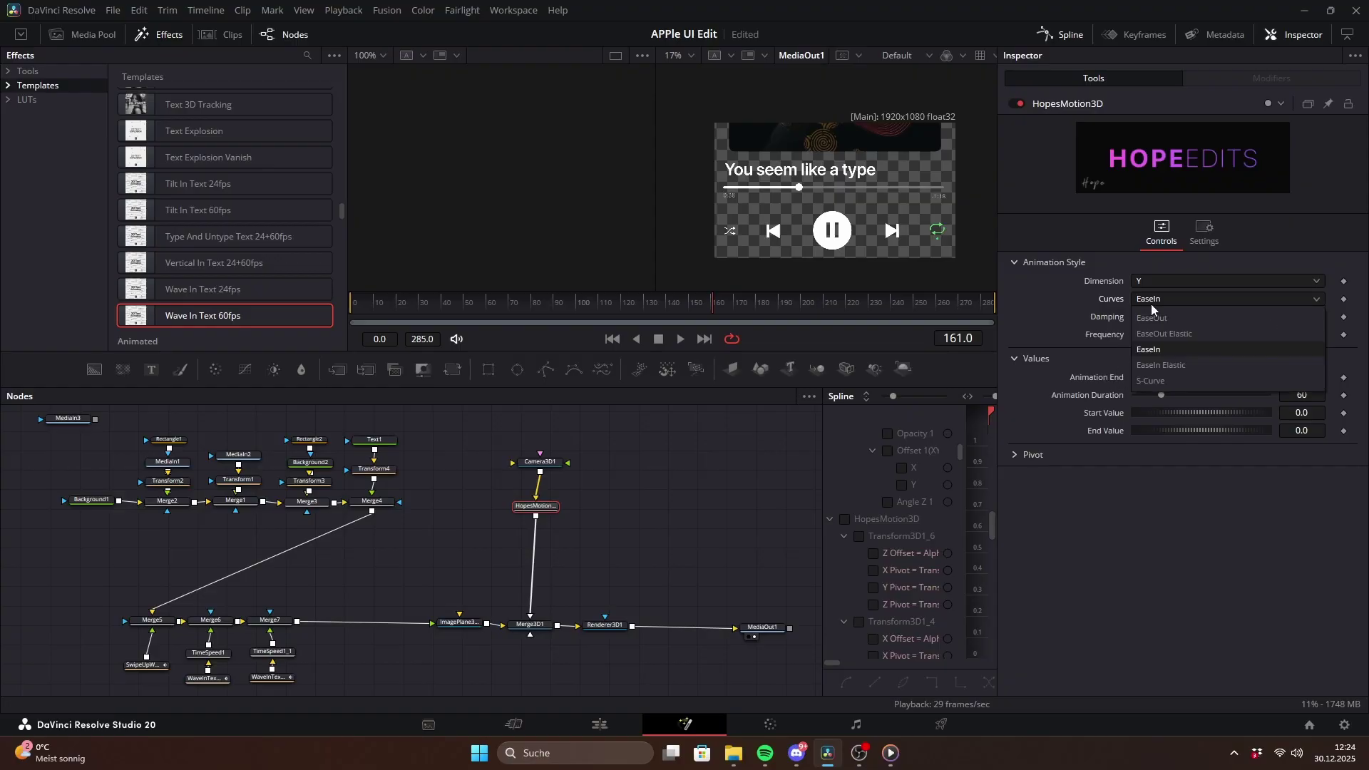
{"action": "left_click", "coordinate": [1159, 317]}
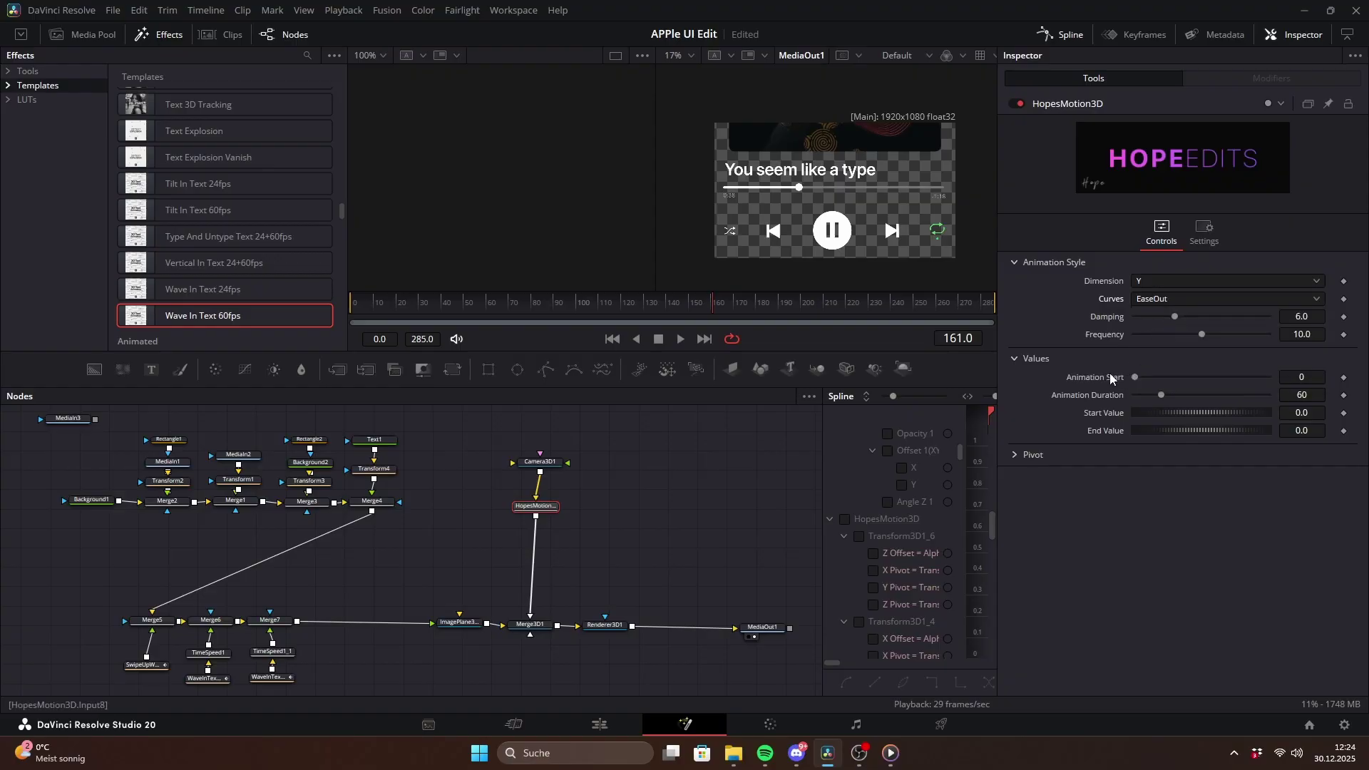
{"action": "left_click", "coordinate": [1153, 303]}
{"action": "left_click", "coordinate": [1155, 352]}
Step: Set Animation End to 285 and lower End Value to -1.31, previewing the move
{"action": "left_click", "coordinate": [1311, 380]}
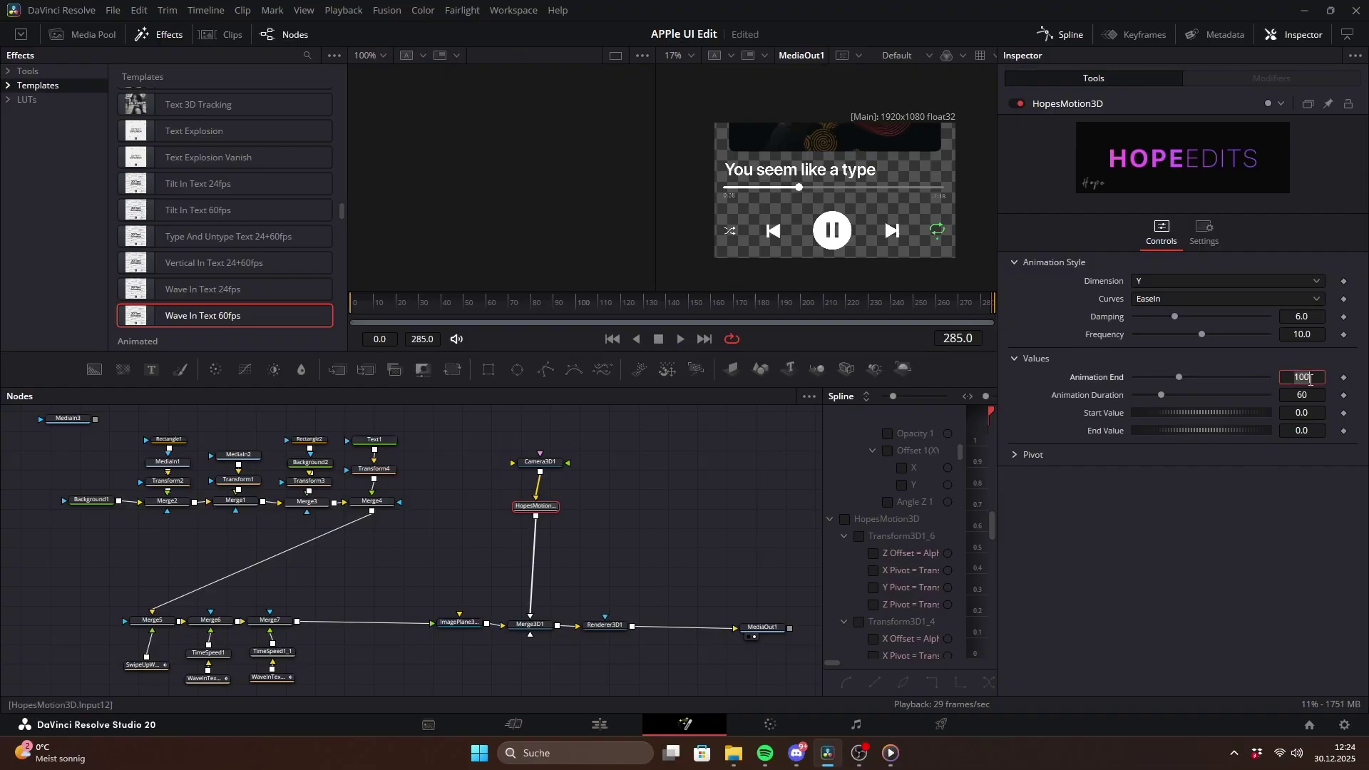
{"action": "left_click", "coordinate": [1207, 554]}
{"action": "left_click_drag", "start_coordinate": [842, 317], "coordinate": [998, 333]}
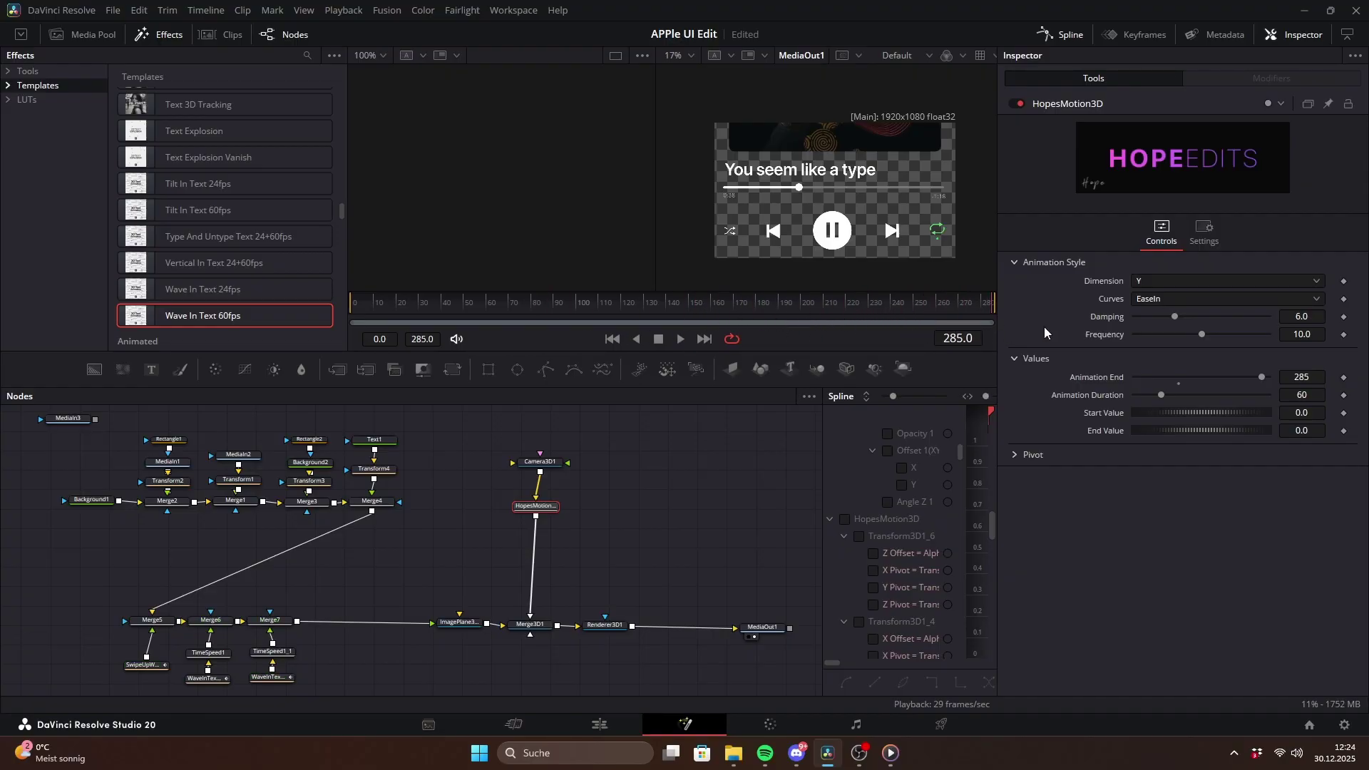
{"action": "mouse_move", "coordinate": [1187, 429]}
{"action": "left_mouse_down"}
{"action": "mouse_move", "coordinate": [1201, 429]}
{"action": "mouse_move", "coordinate": [1168, 427]}
{"action": "left_mouse_up"}
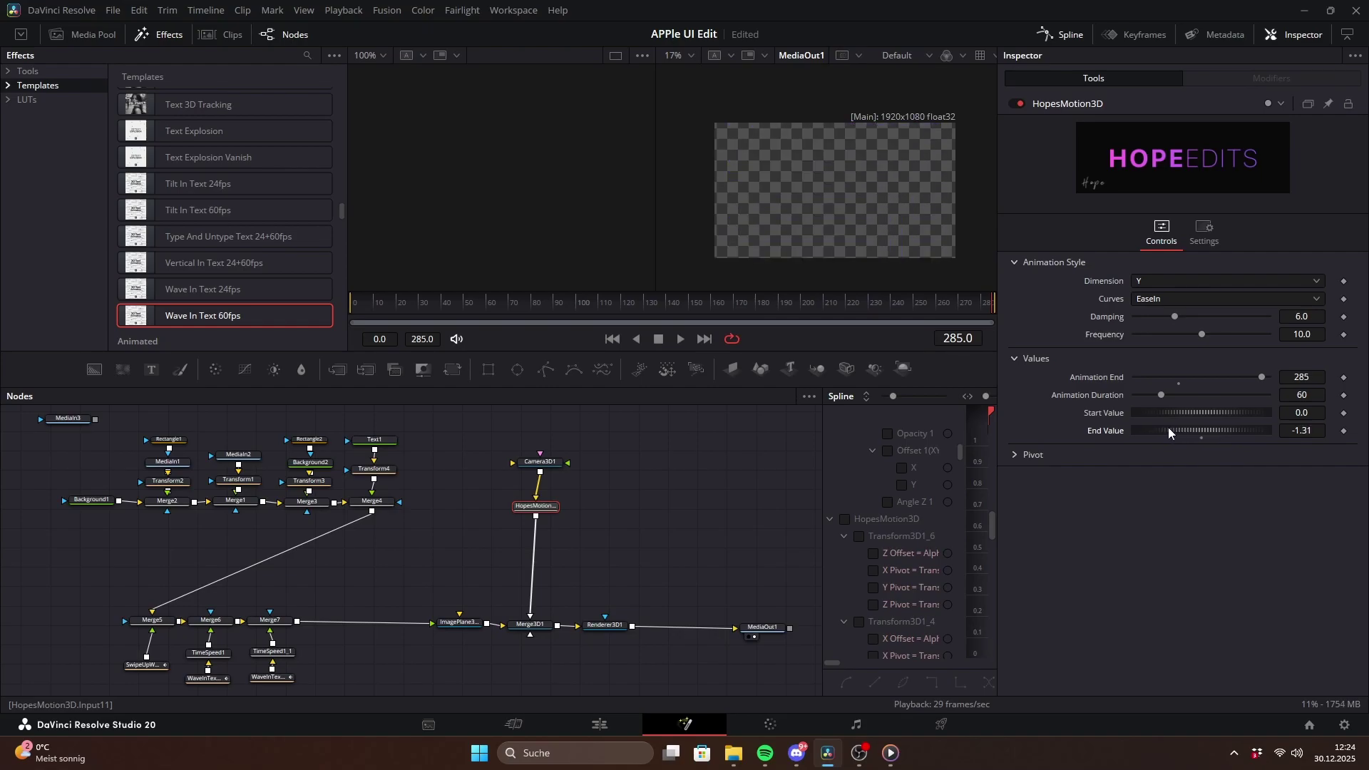
{"action": "left_click_drag", "start_coordinate": [992, 312], "coordinate": [776, 322]}
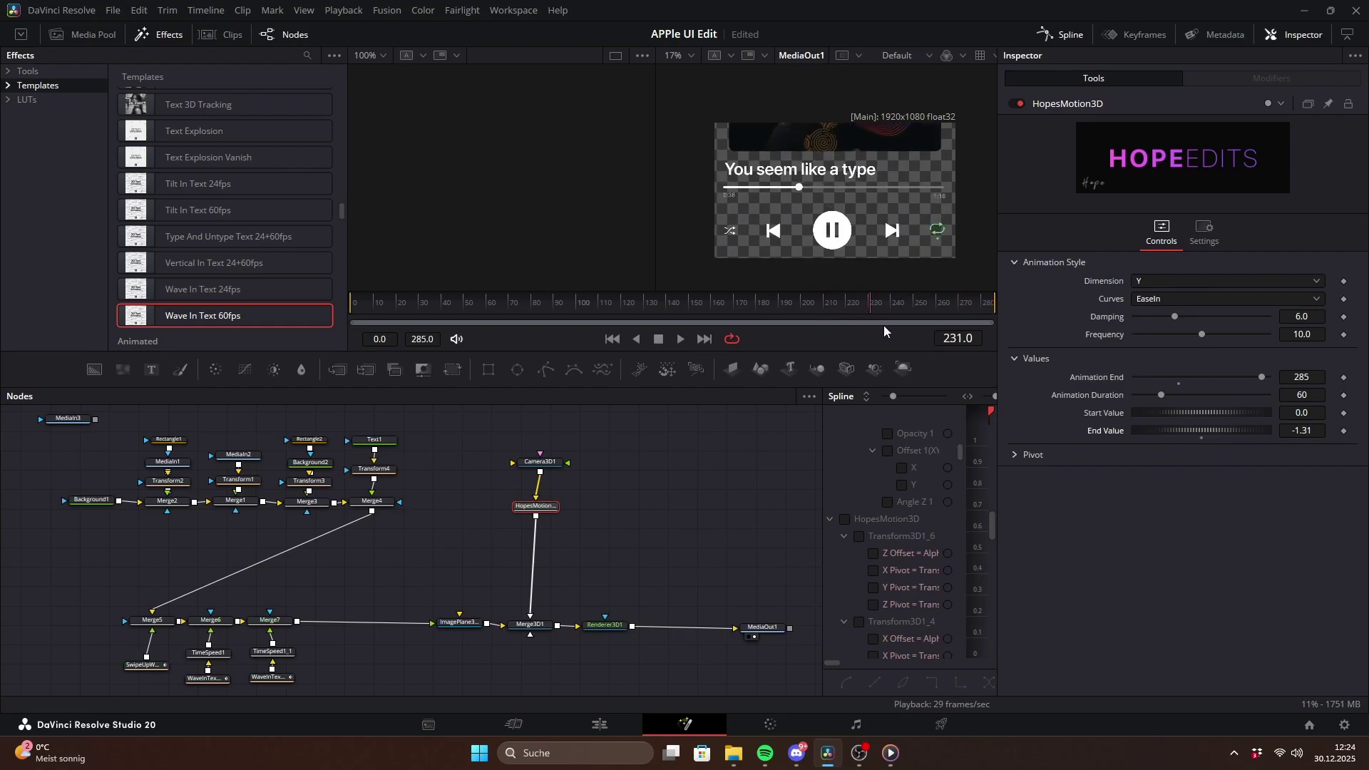
{"action": "left_click_drag", "start_coordinate": [884, 325], "coordinate": [966, 323]}
{"action": "left_click_drag", "start_coordinate": [943, 333], "coordinate": [914, 335]}
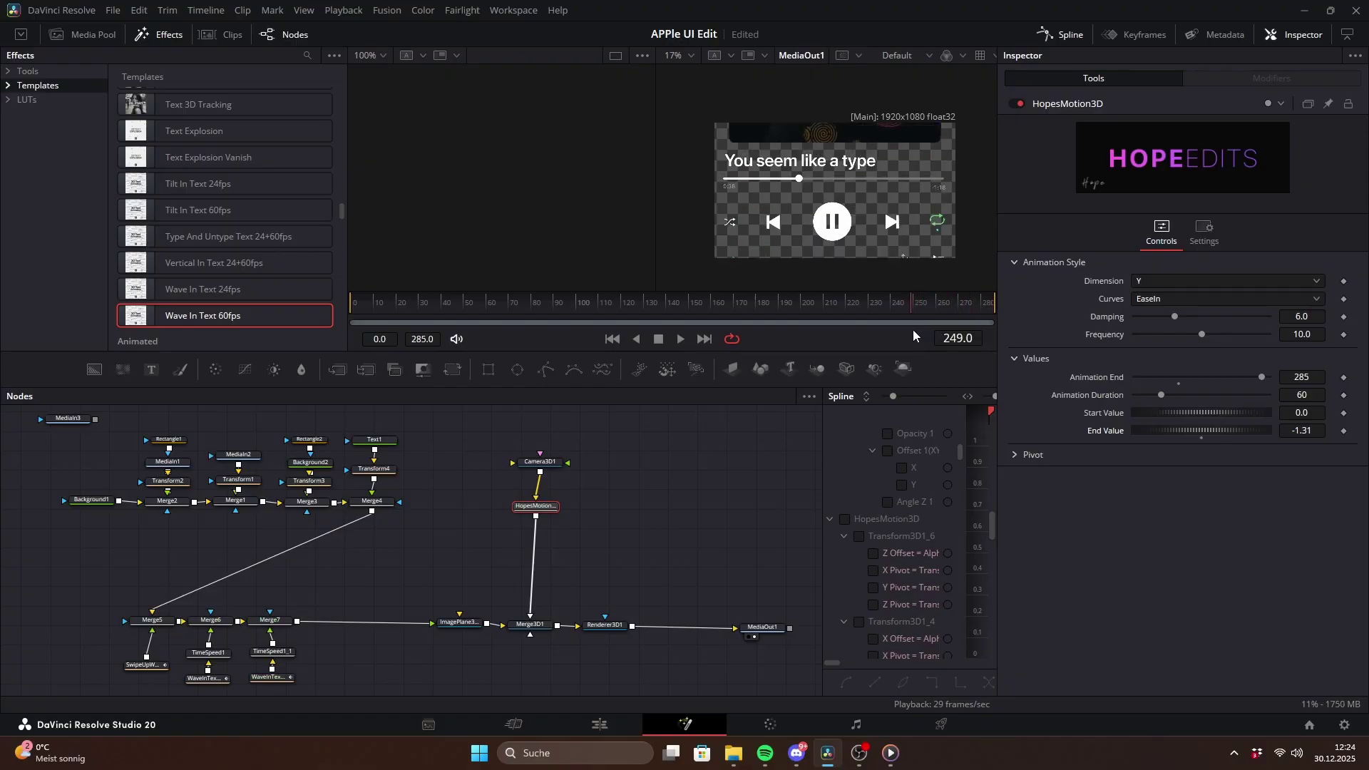
{"action": "left_click_drag", "start_coordinate": [1161, 396], "coordinate": [1145, 397]}
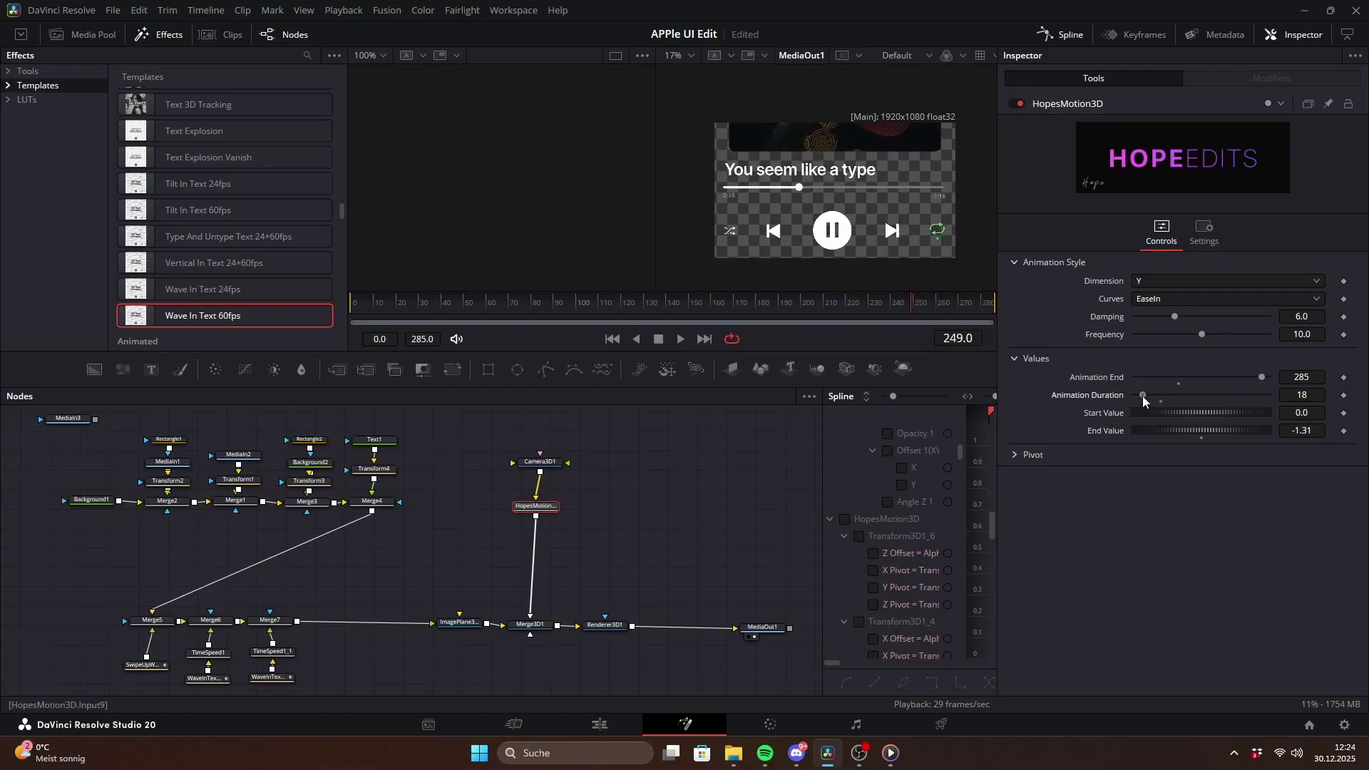
{"action": "left_click_drag", "start_coordinate": [923, 310], "coordinate": [954, 319]}
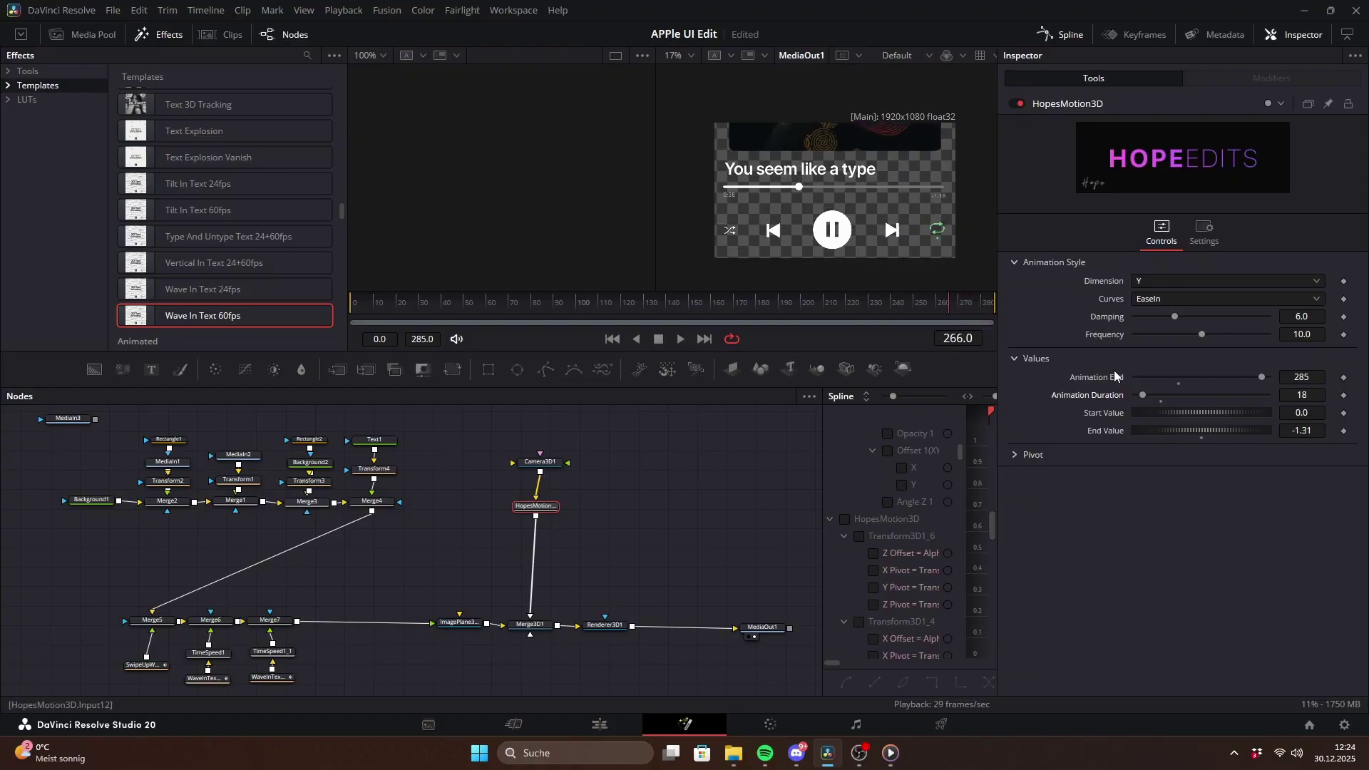
{"action": "left_click_drag", "start_coordinate": [1145, 395], "coordinate": [1161, 403]}
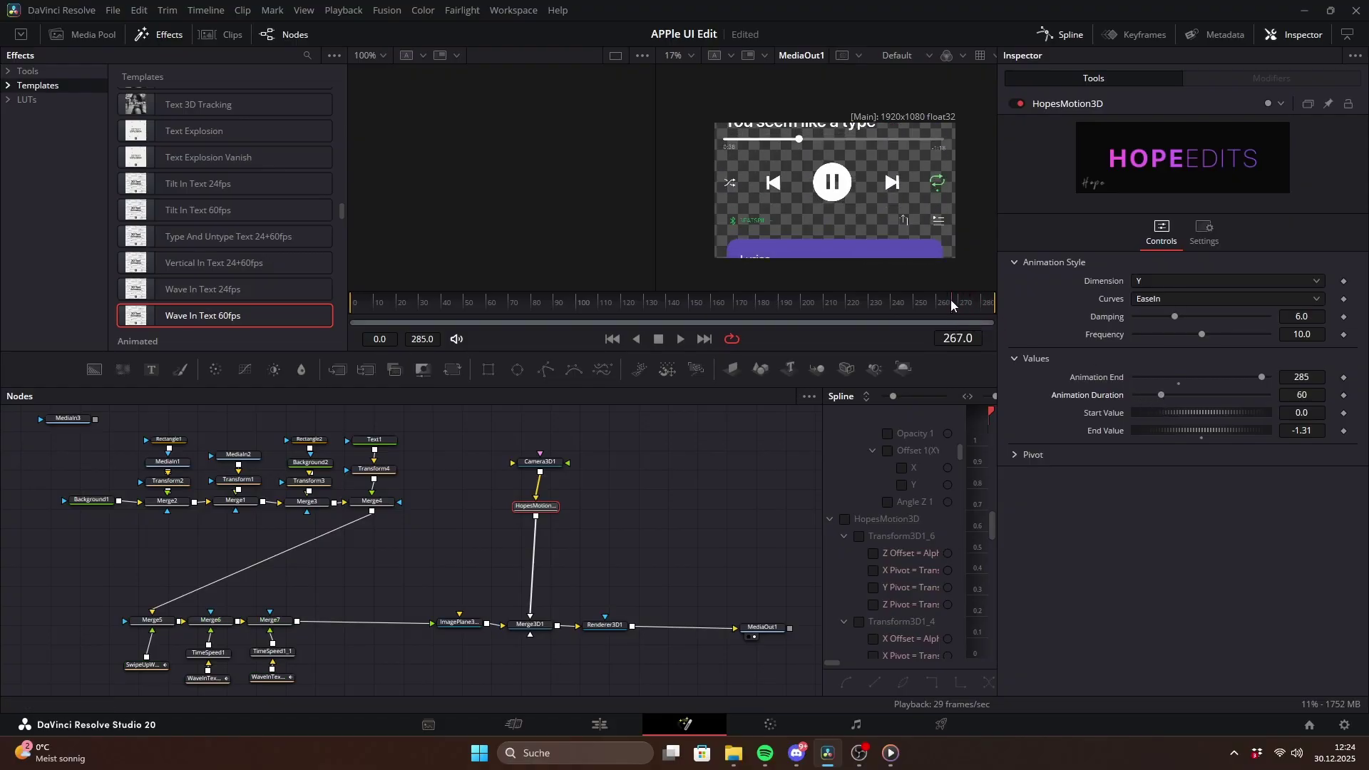
{"action": "left_click_drag", "start_coordinate": [951, 299], "coordinate": [849, 324]}
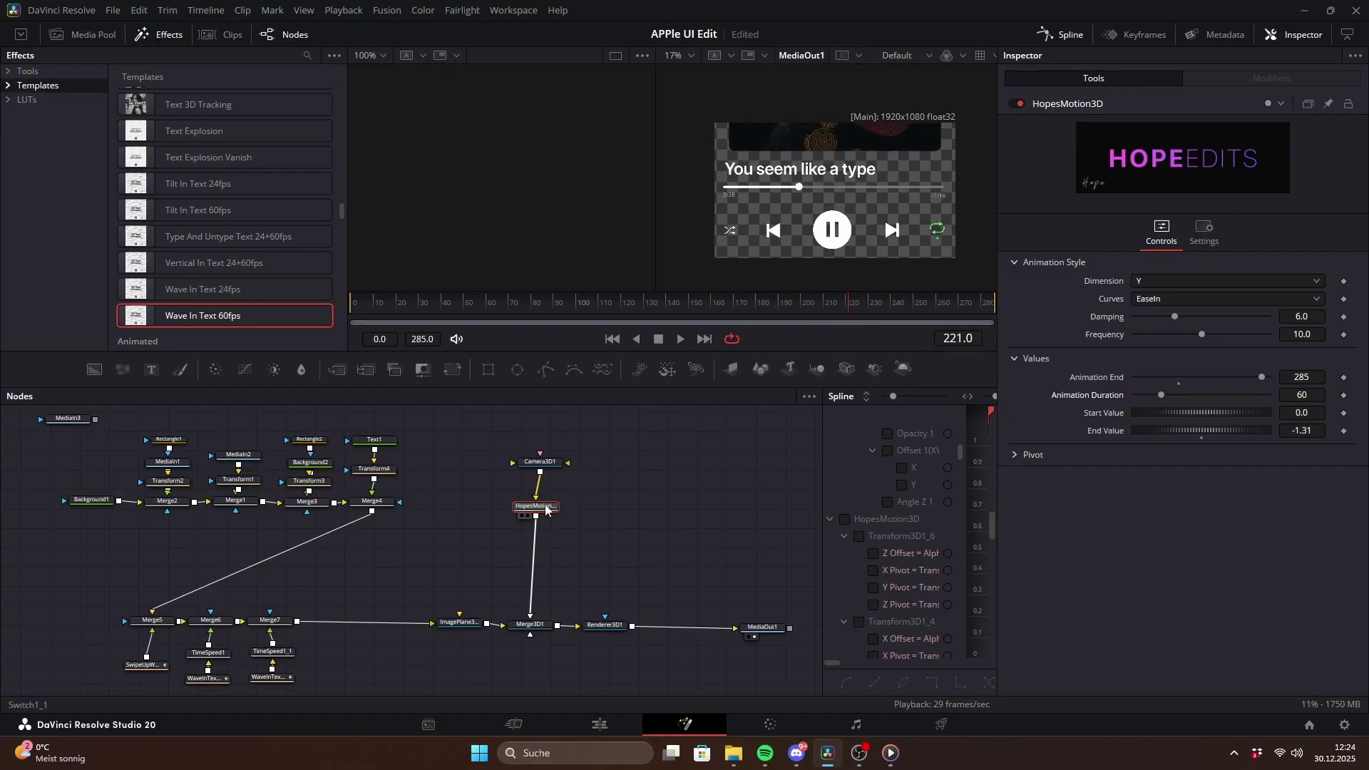
{"action": "left_click_drag", "start_coordinate": [545, 508], "coordinate": [549, 511]}
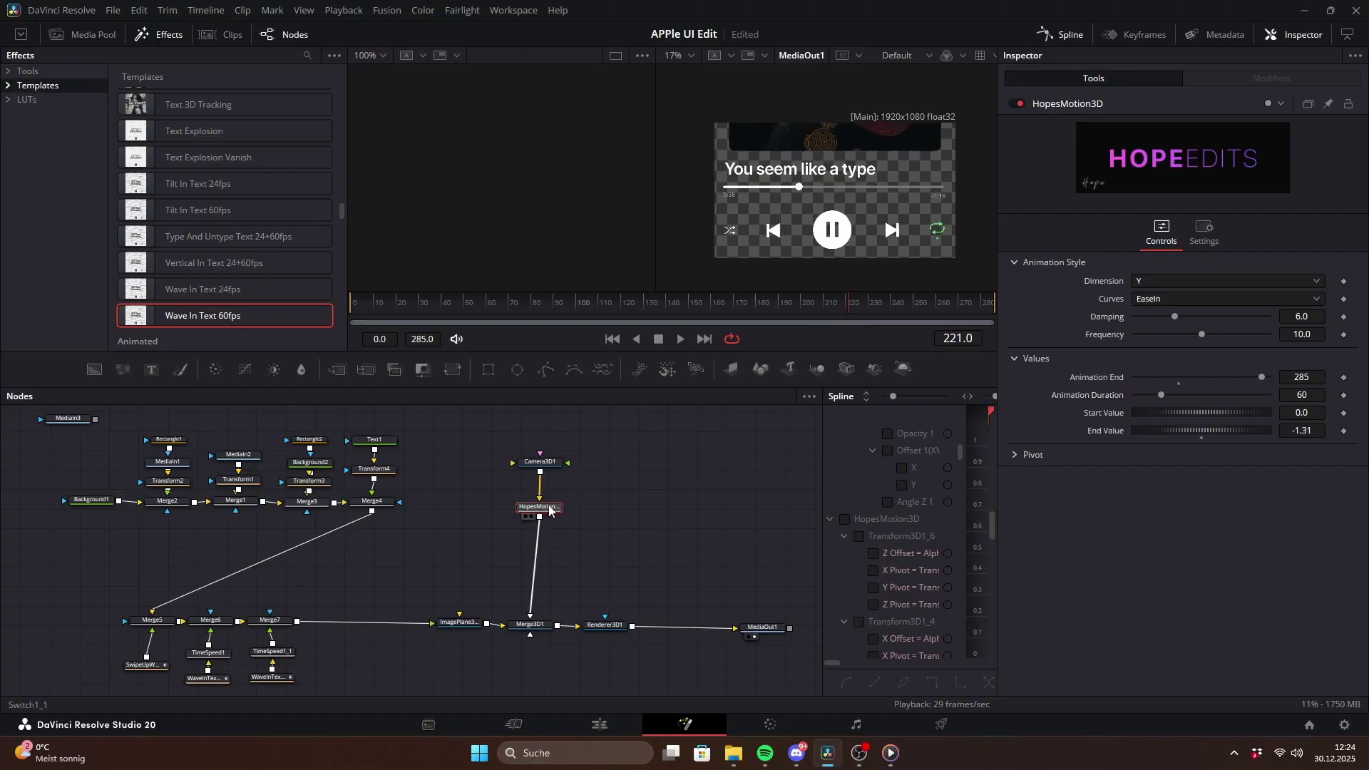
{"action": "left_click", "coordinate": [1344, 725]}
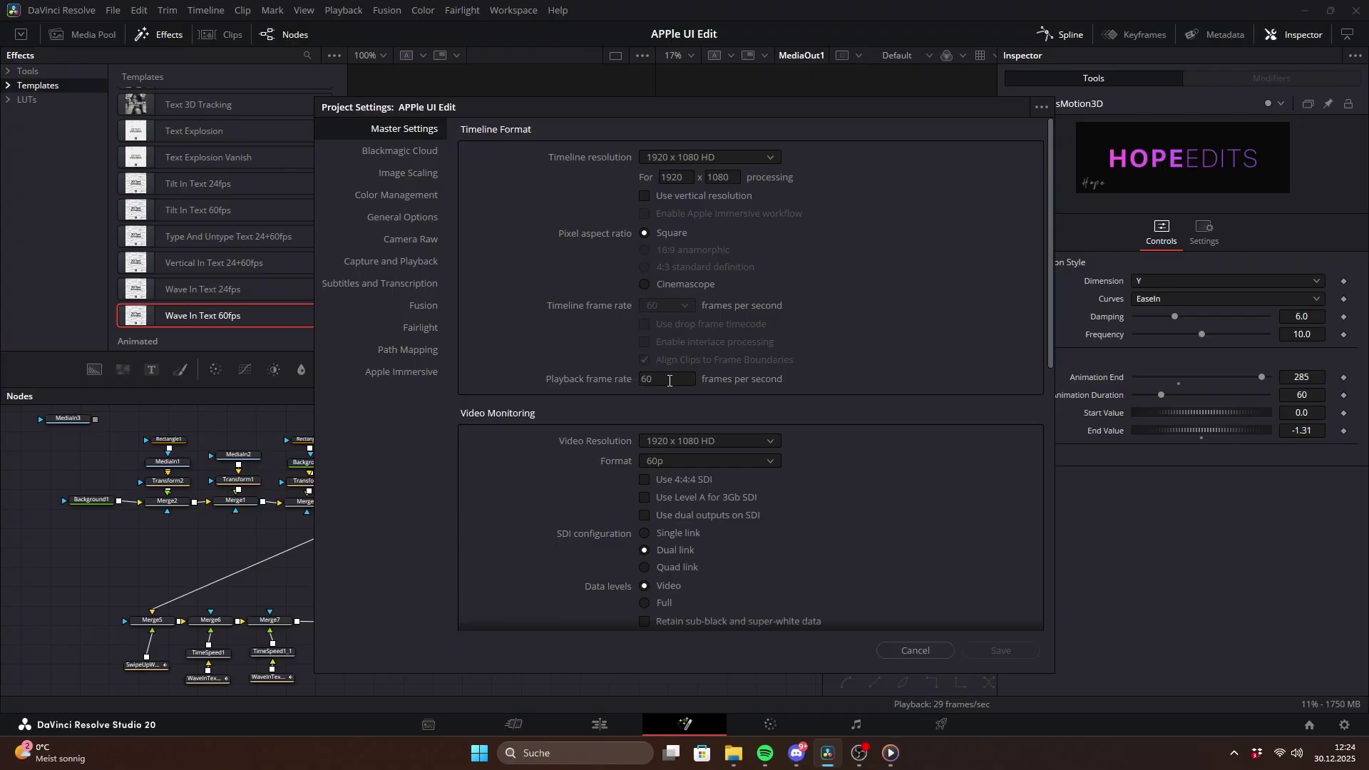
{"action": "left_click", "coordinate": [915, 650]}
{"action": "left_click_drag", "start_coordinate": [551, 508], "coordinate": [549, 507]}
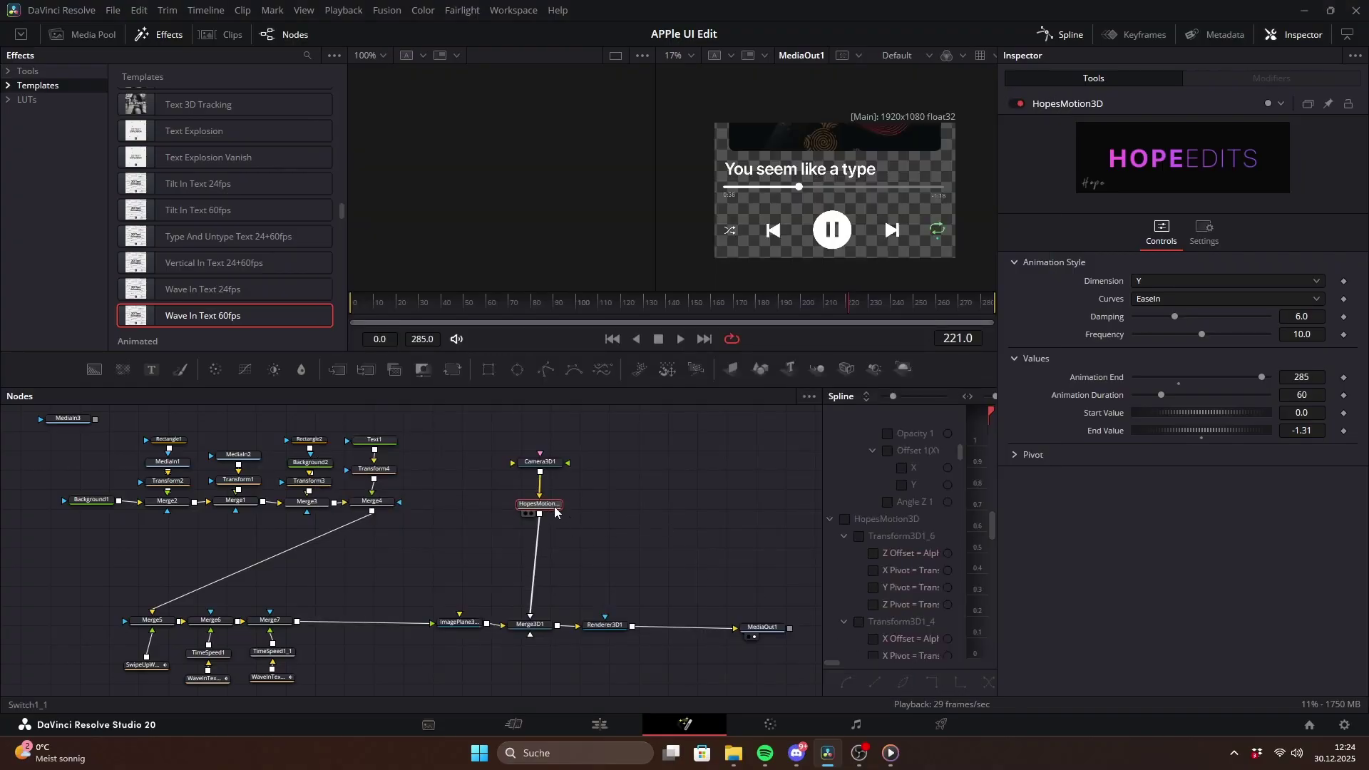
Step: Duplicate HopesMotion3D and insert the copy between it and Merge3D1
{"action": "right_click", "coordinate": [525, 508]}
{"action": "left_click", "coordinate": [606, 126]}
{"action": "right_click", "coordinate": [596, 499]}
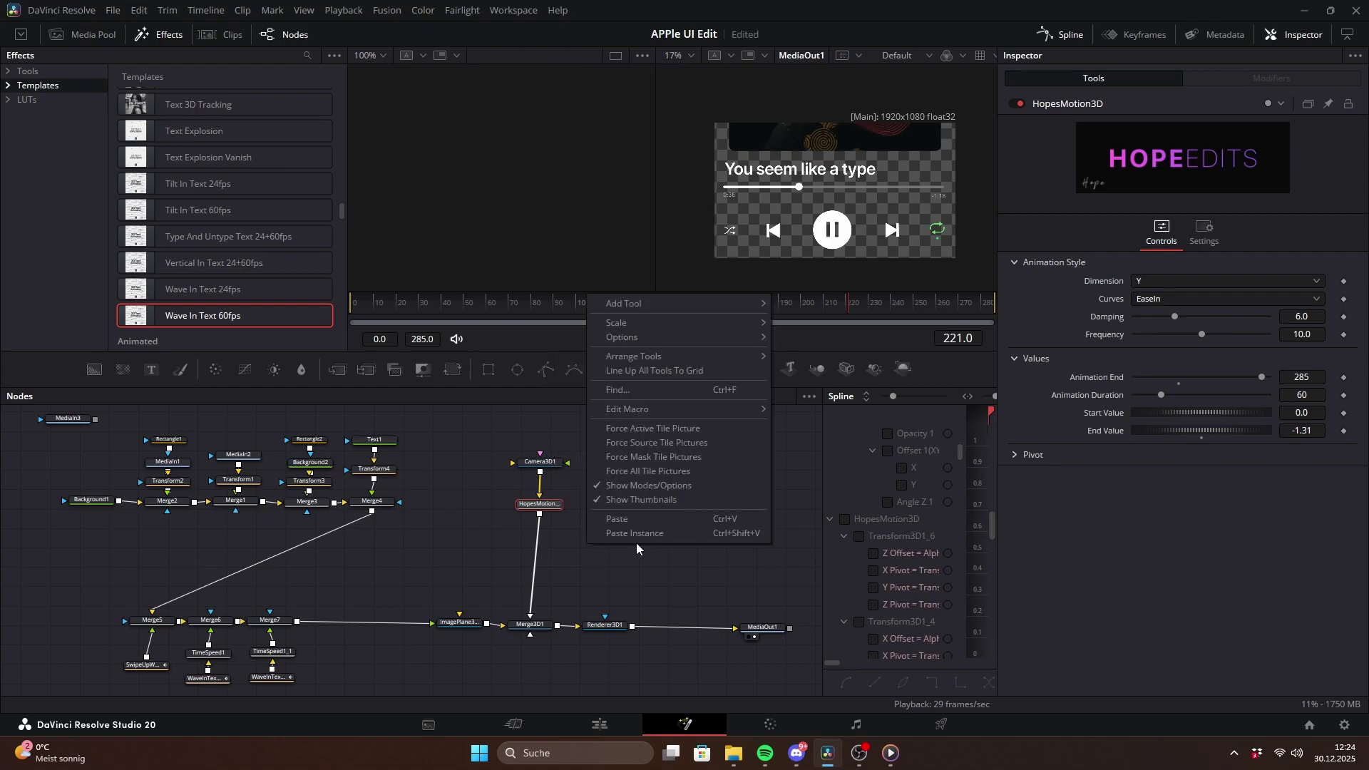
{"action": "key", "text": "Escape"}
{"action": "left_click_drag", "start_coordinate": [588, 548], "coordinate": [529, 614]}
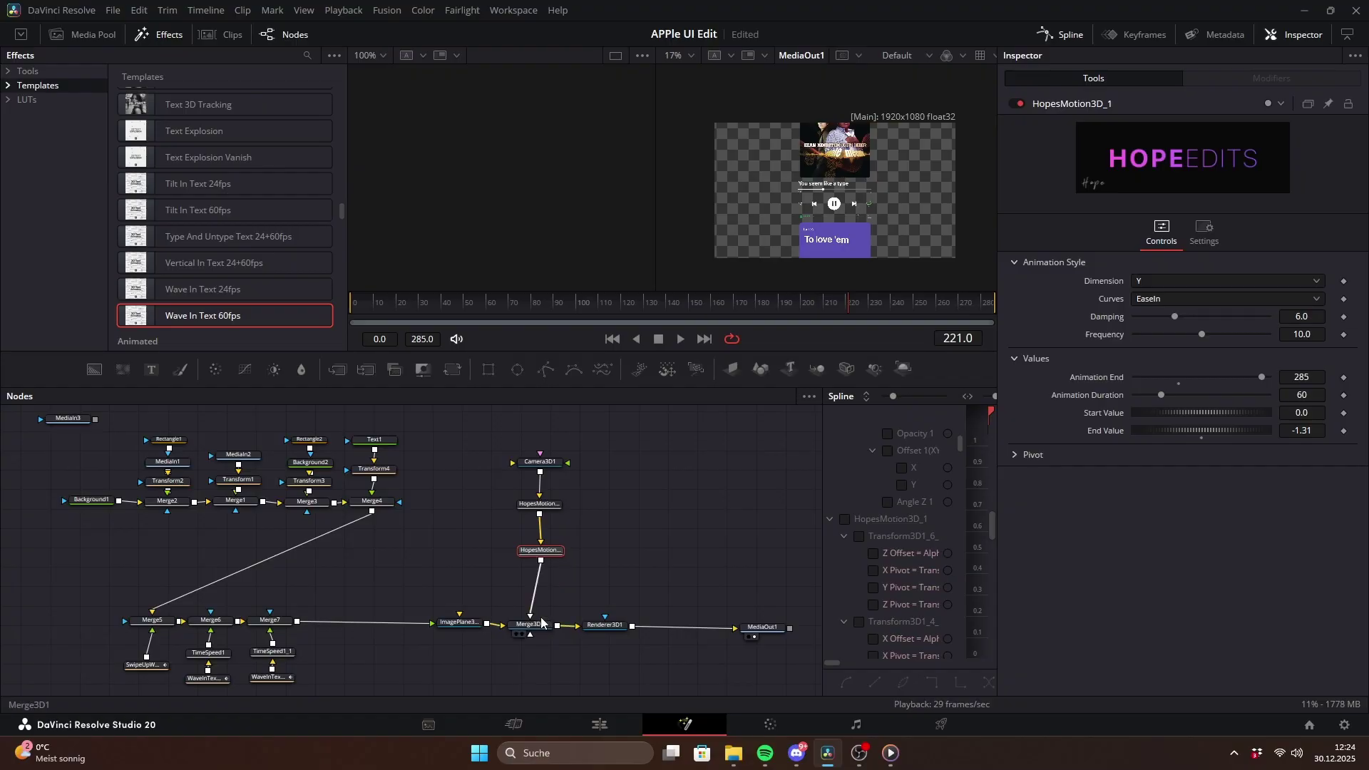
{"action": "left_click_drag", "start_coordinate": [542, 551], "coordinate": [537, 547]}
Step: Switch the copy's curve to EaseOut, easing Y from 0.81 to 0, and scrub to check
{"action": "left_click", "coordinate": [1158, 300]}
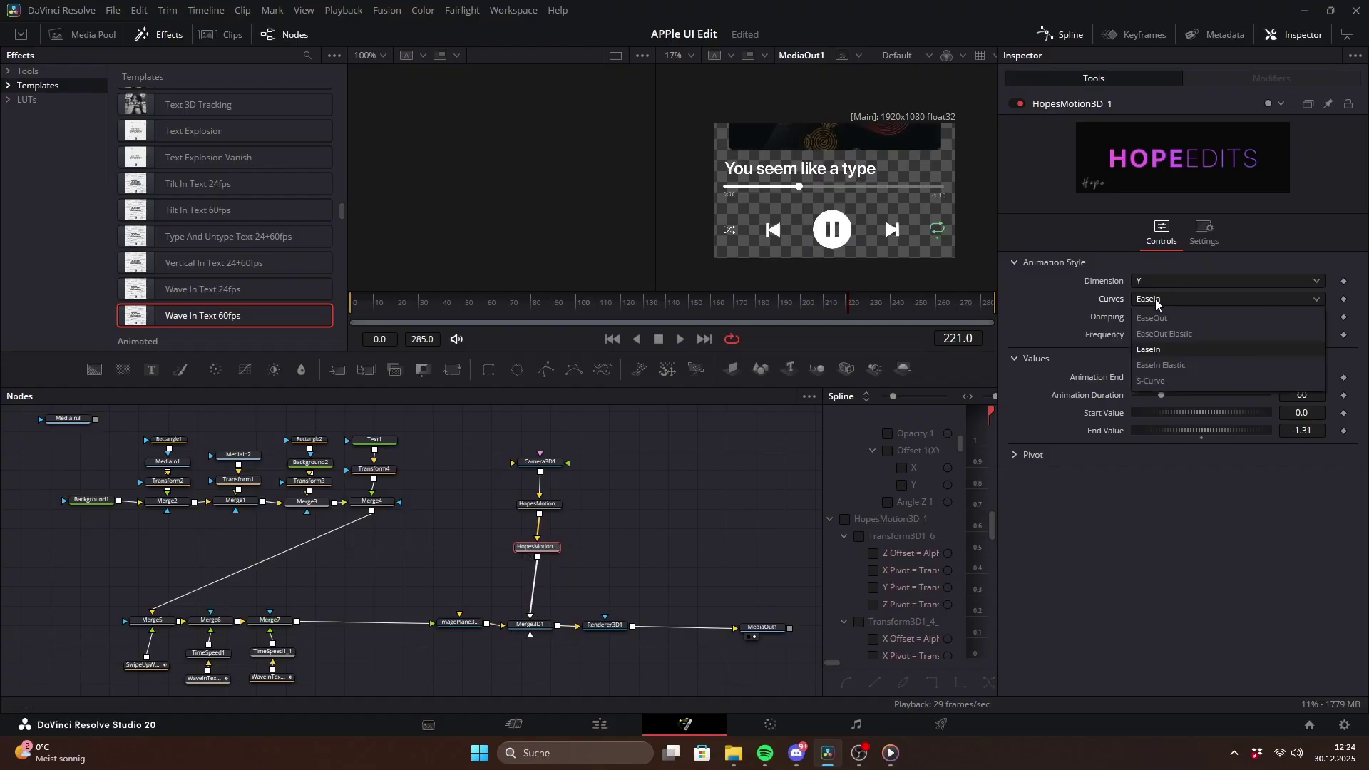
{"action": "left_click", "coordinate": [1191, 335]}
{"action": "key", "text": "Home"}
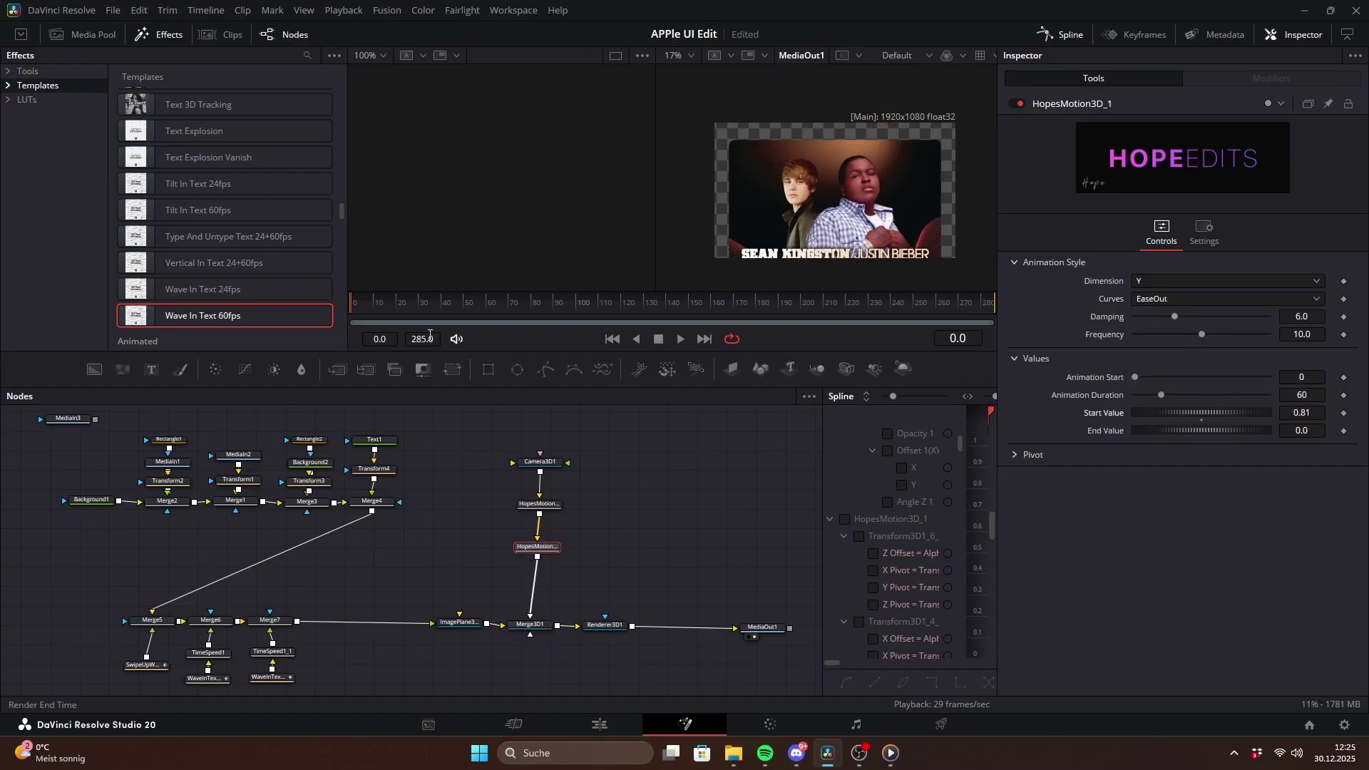
{"action": "left_click_drag", "start_coordinate": [370, 305], "coordinate": [554, 312]}
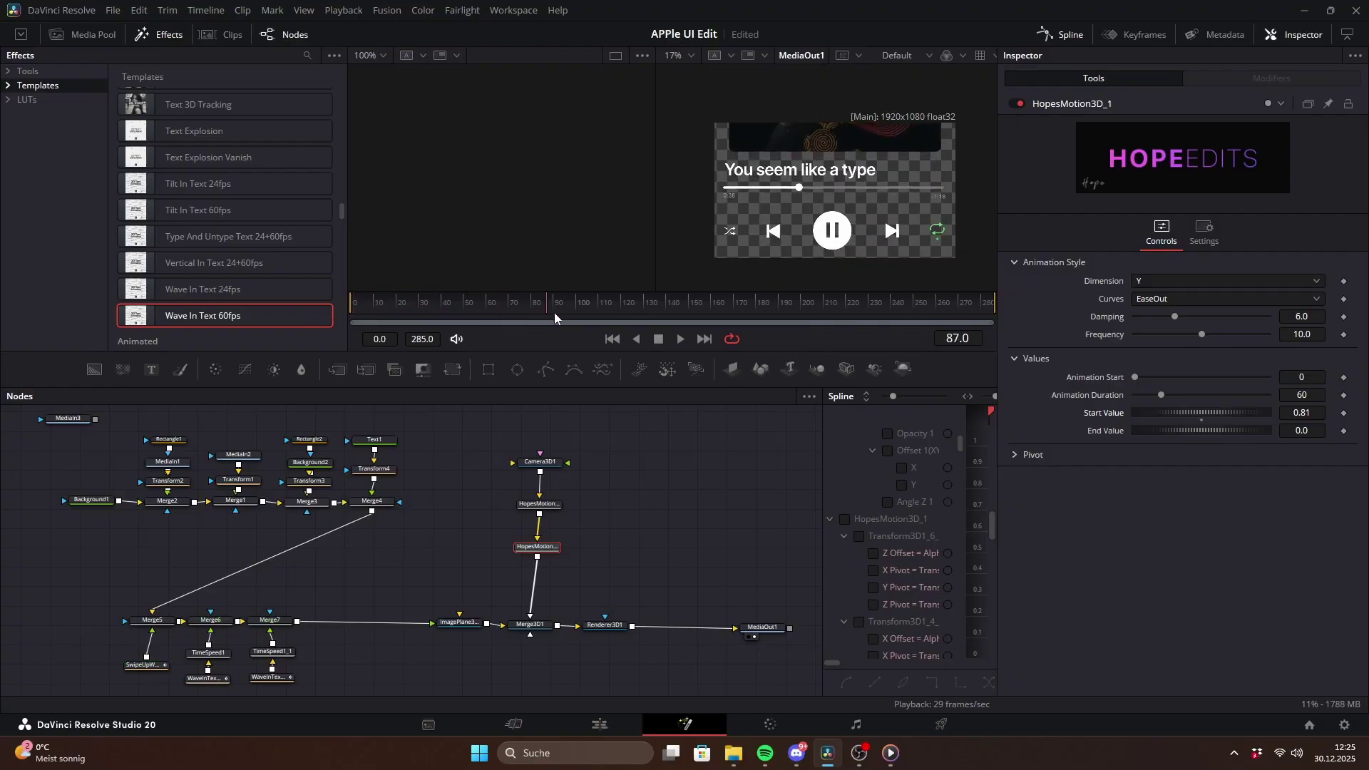
{"action": "left_click_drag", "start_coordinate": [827, 323], "coordinate": [499, 324]}
Step: Paste a third HopesMotion3D copy set to Rotation X with an S-Curve
{"action": "key", "text": "ctrl+v"}
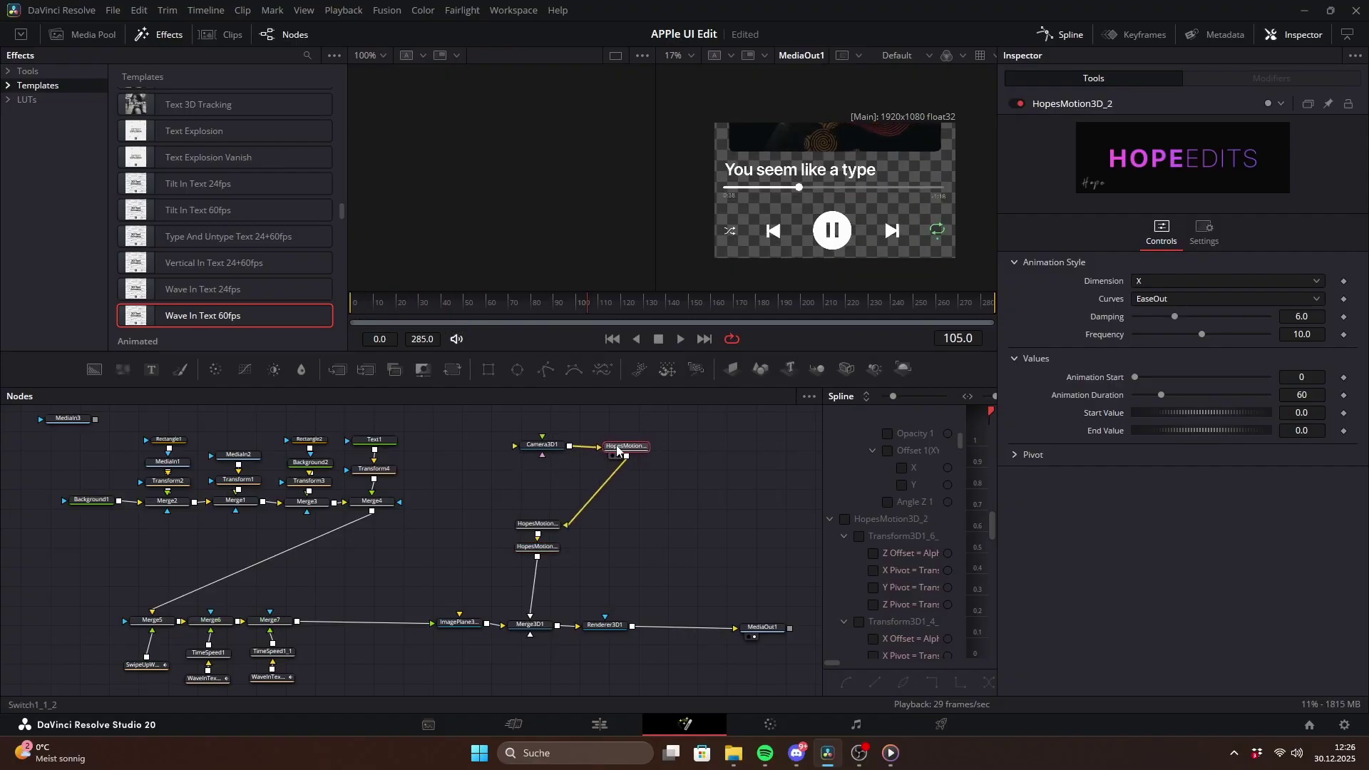
{"action": "left_click", "coordinate": [1169, 281]}
{"action": "left_click", "coordinate": [1158, 356]}
{"action": "left_click", "coordinate": [1161, 299]}
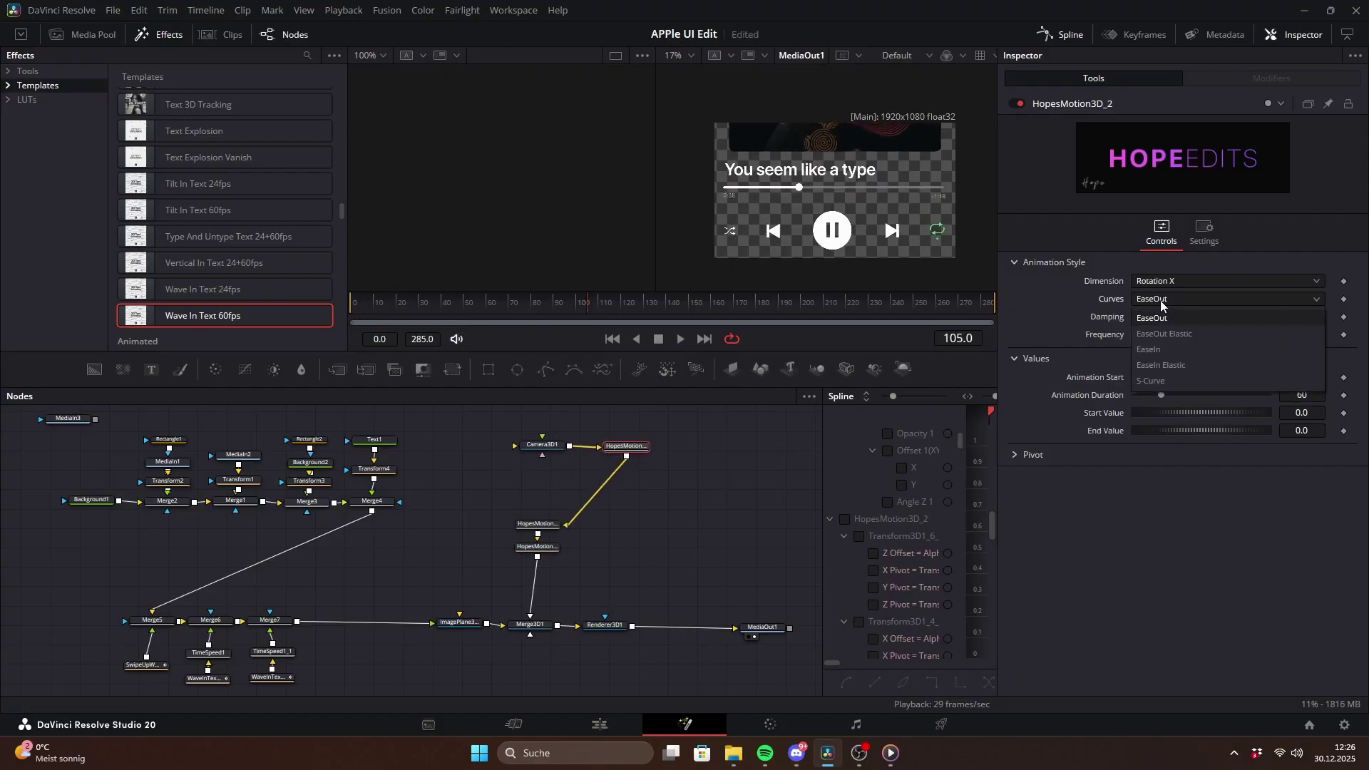
{"action": "left_click", "coordinate": [1150, 381]}
Step: Give it duration 299 and swing the rotation from 20 to -20, then preview
{"action": "left_click", "coordinate": [1302, 395]}
{"action": "type", "text": "299"}
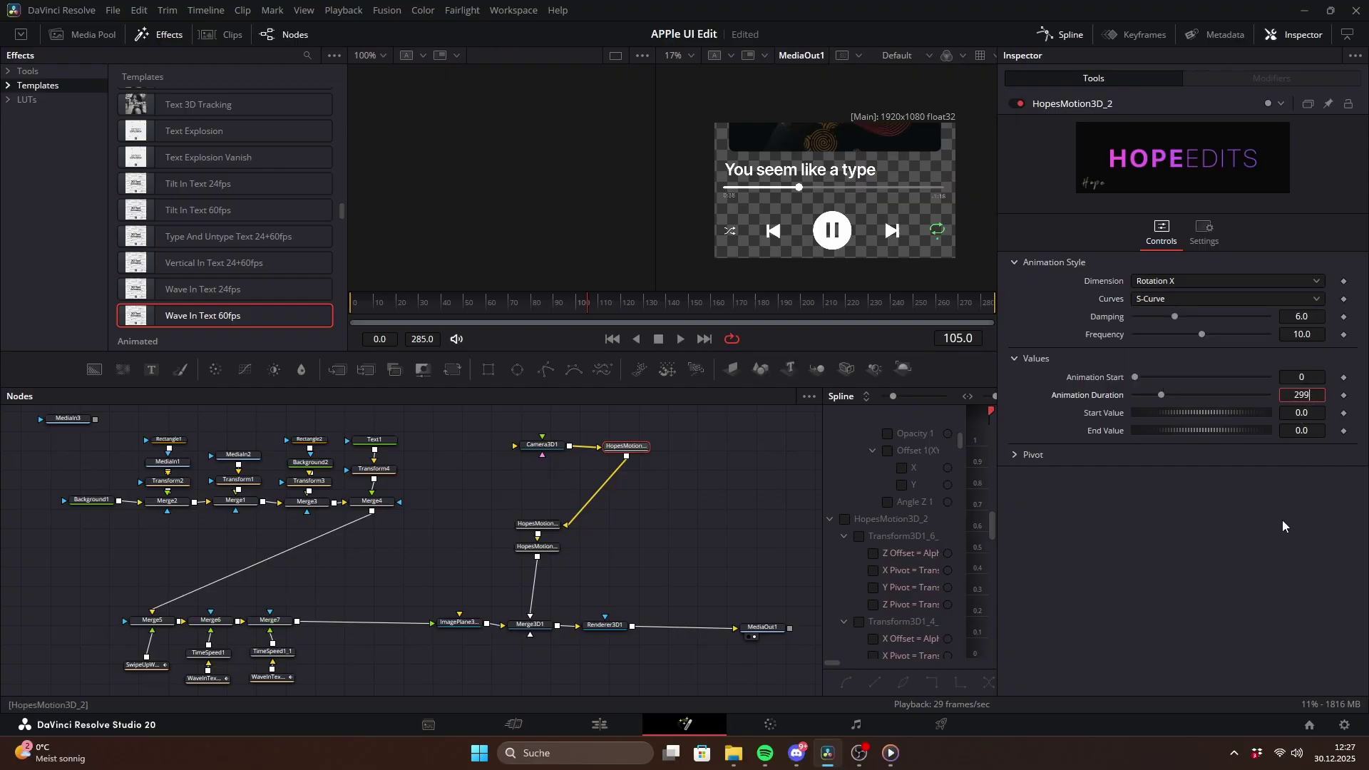
{"action": "type", "text": "20"}
{"action": "left_click", "coordinate": [1308, 431]}
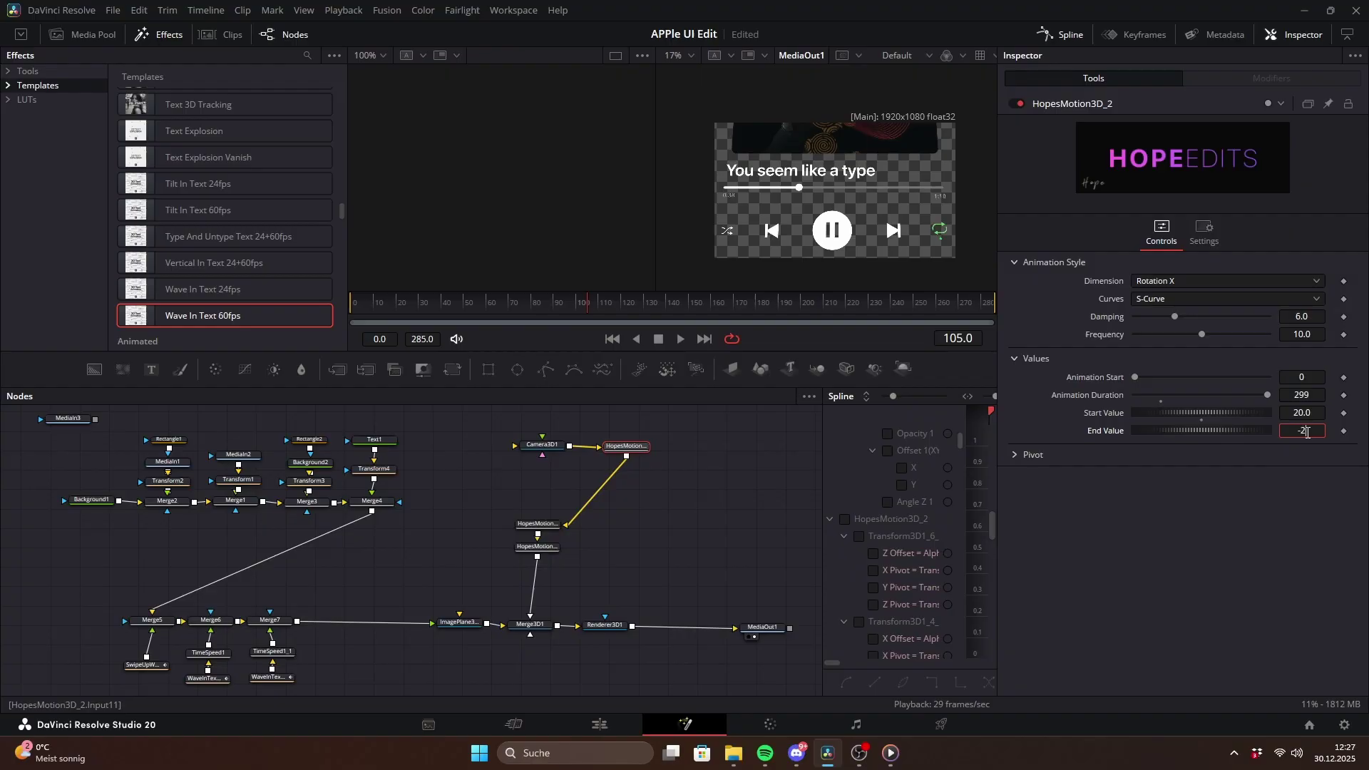
{"action": "key", "text": "Return"}
{"action": "left_click_drag", "start_coordinate": [436, 302], "coordinate": [563, 323]}
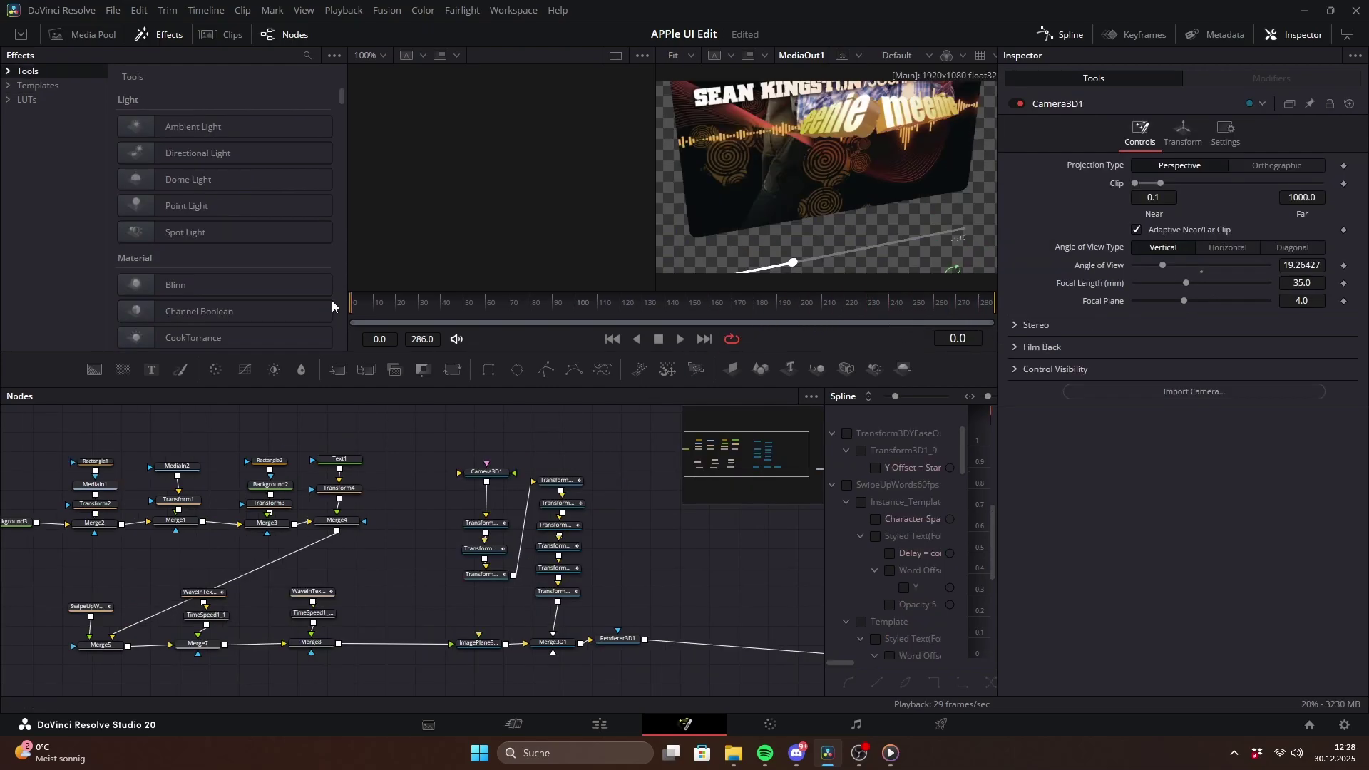
{"action": "left_click", "coordinate": [374, 305]}
{"action": "left_click_drag", "start_coordinate": [373, 305], "coordinate": [525, 332]}
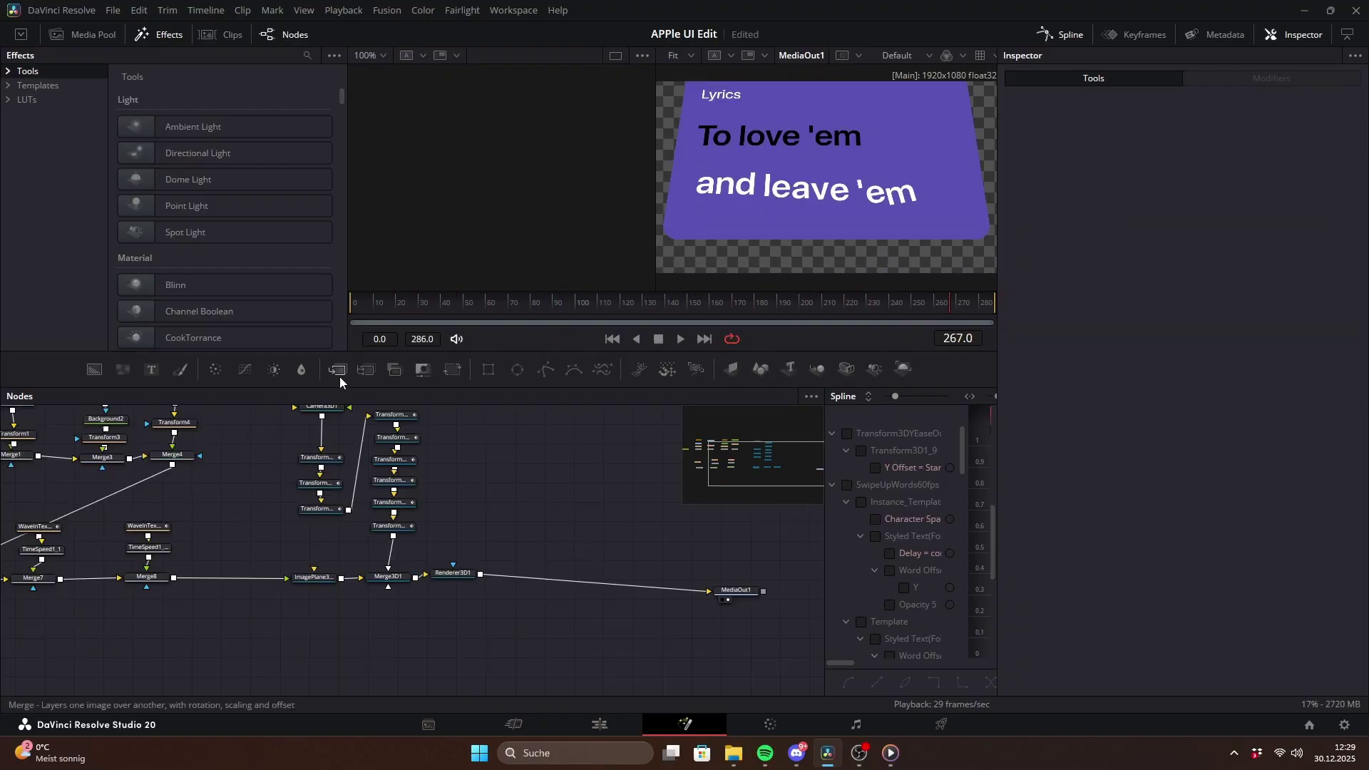
Step: Insert a merge between Renderer3D1 and MediaOut1 and make Background1 near-black (#090909)
{"action": "left_click_drag", "start_coordinate": [340, 377], "coordinate": [451, 476]}
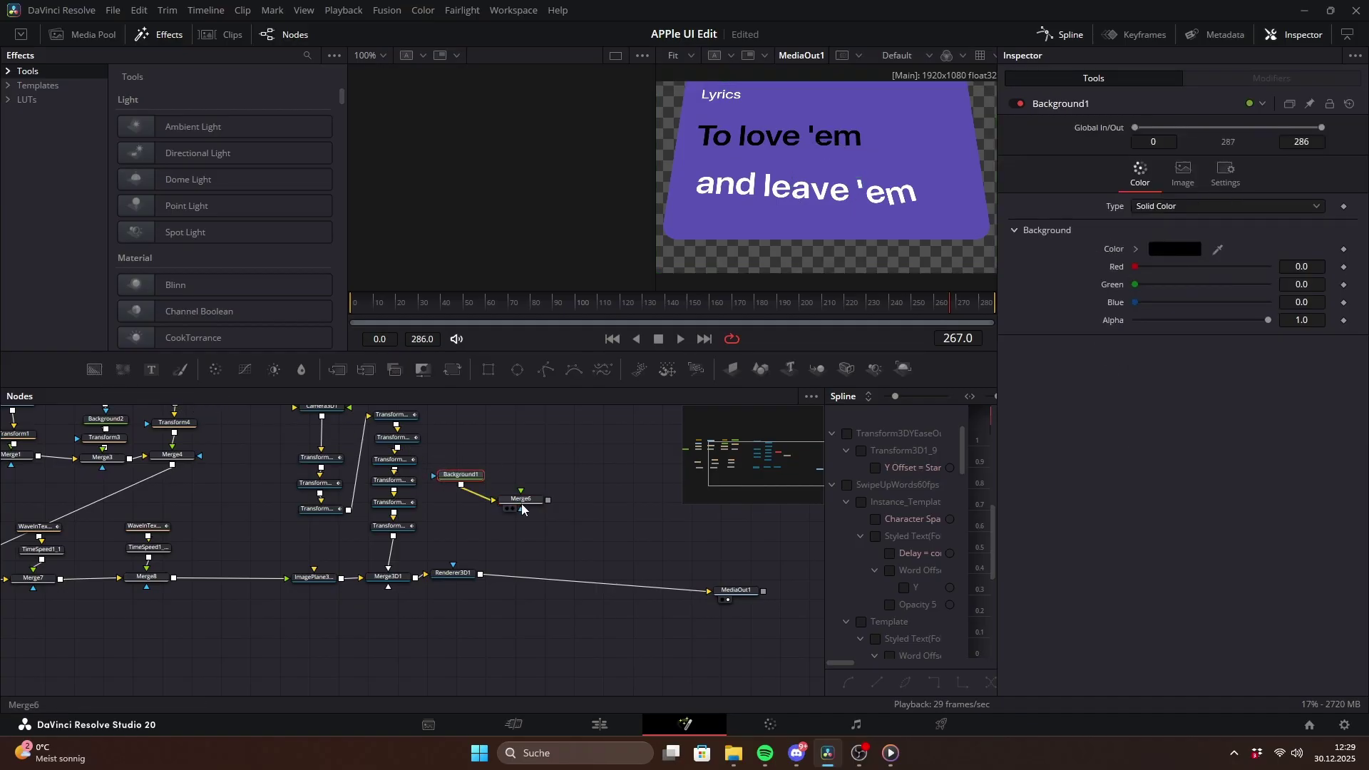
{"action": "left_click_drag", "start_coordinate": [522, 508], "coordinate": [568, 574]}
{"action": "left_click", "coordinate": [563, 544]}
{"action": "left_click", "coordinate": [1175, 248]}
{"action": "left_click_drag", "start_coordinate": [857, 383], "coordinate": [855, 378]}
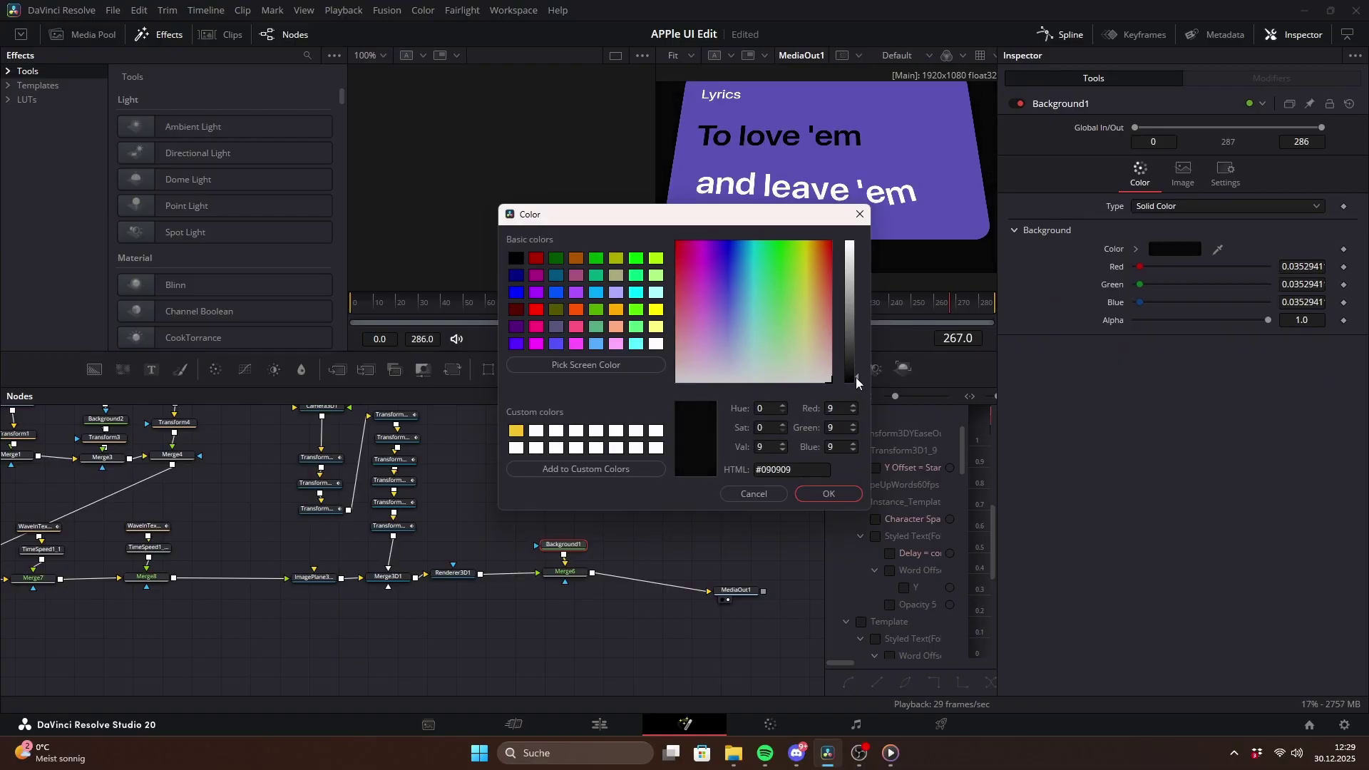
{"action": "left_click", "coordinate": [832, 497]}
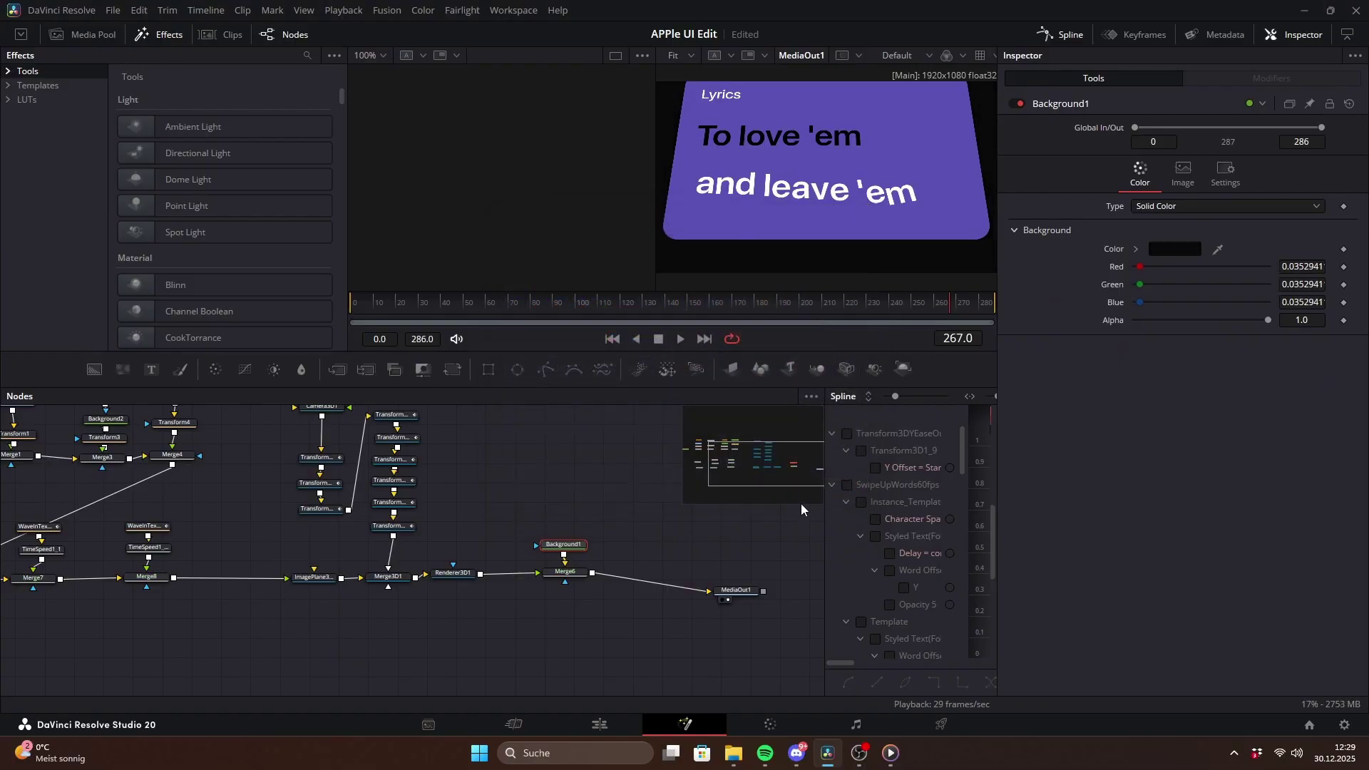
Step: Preview the final frames and reconfirm the background colour at the end keyframe
{"action": "left_click_drag", "start_coordinate": [959, 305], "coordinate": [1002, 315]}
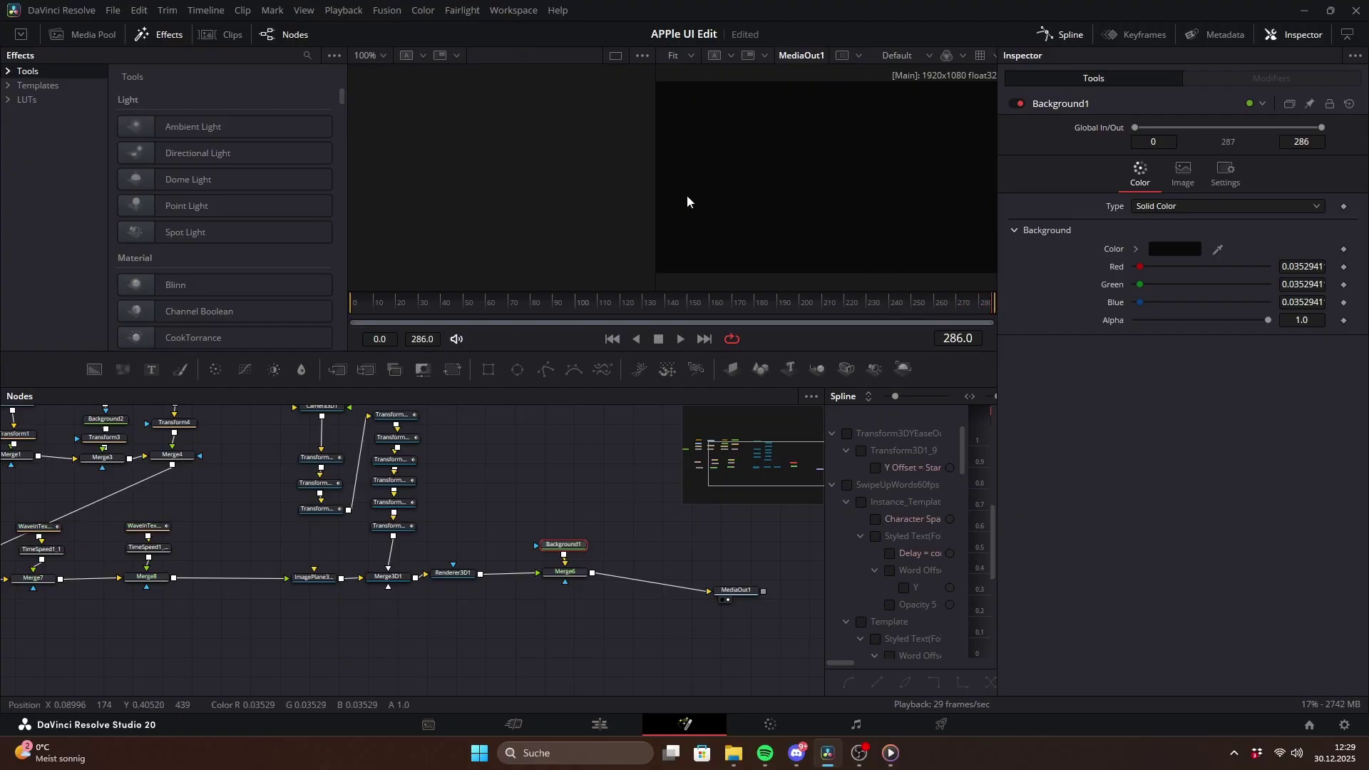
{"action": "scroll", "coordinate": [686, 195], "scroll_direction": "down", "scroll_amount": 1}
{"action": "scroll", "coordinate": [687, 194], "scroll_direction": "up", "scroll_amount": 1}
{"action": "left_click_drag", "start_coordinate": [984, 307], "coordinate": [1007, 316]}
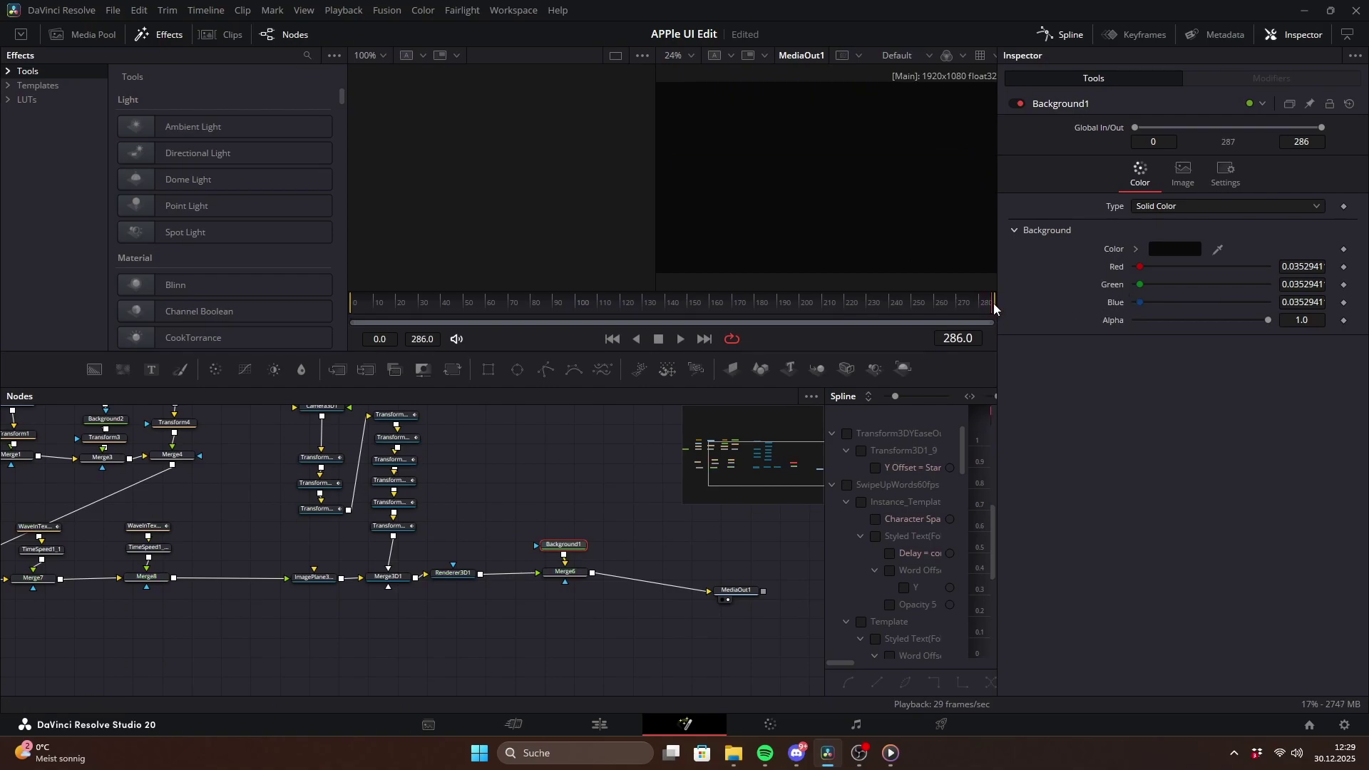
{"action": "key", "text": "bracketleft"}
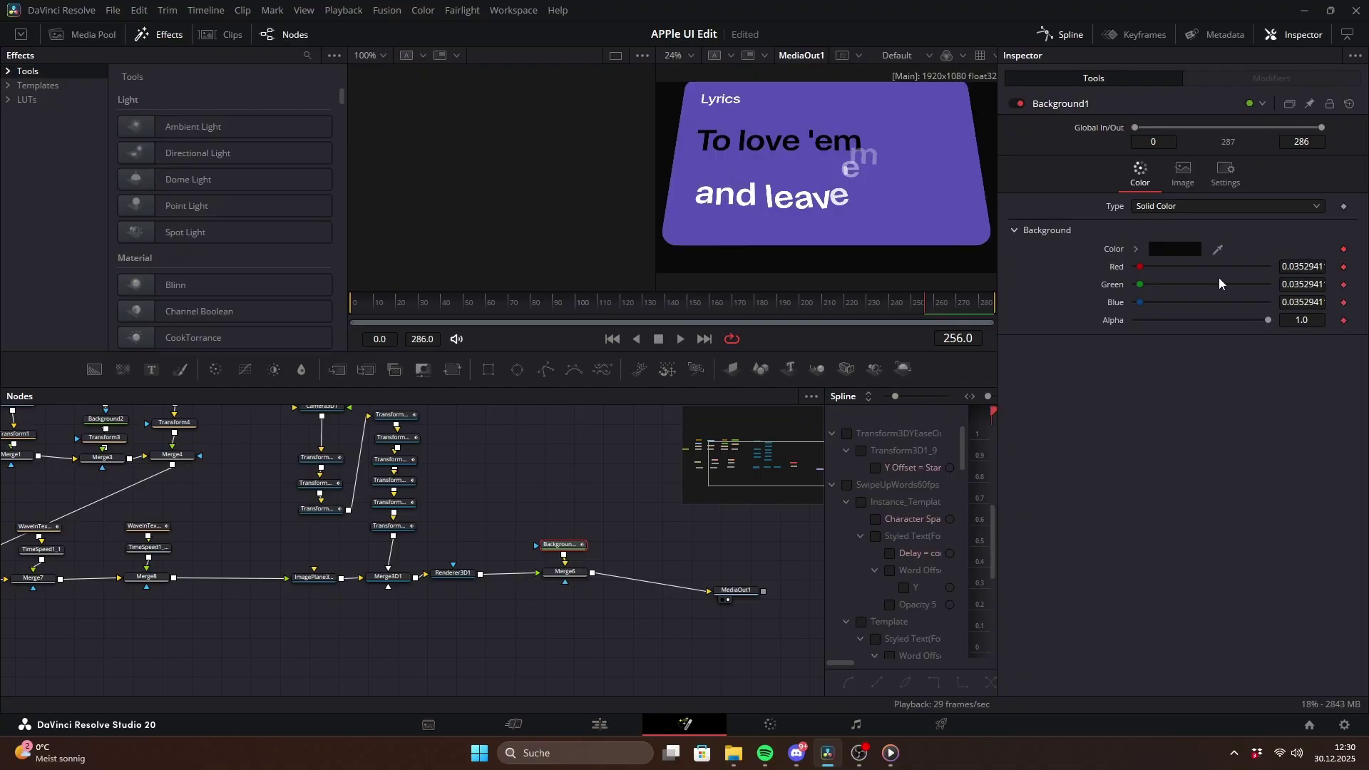
{"action": "key", "text": "bracketright"}
{"action": "left_click", "coordinate": [1175, 249]}
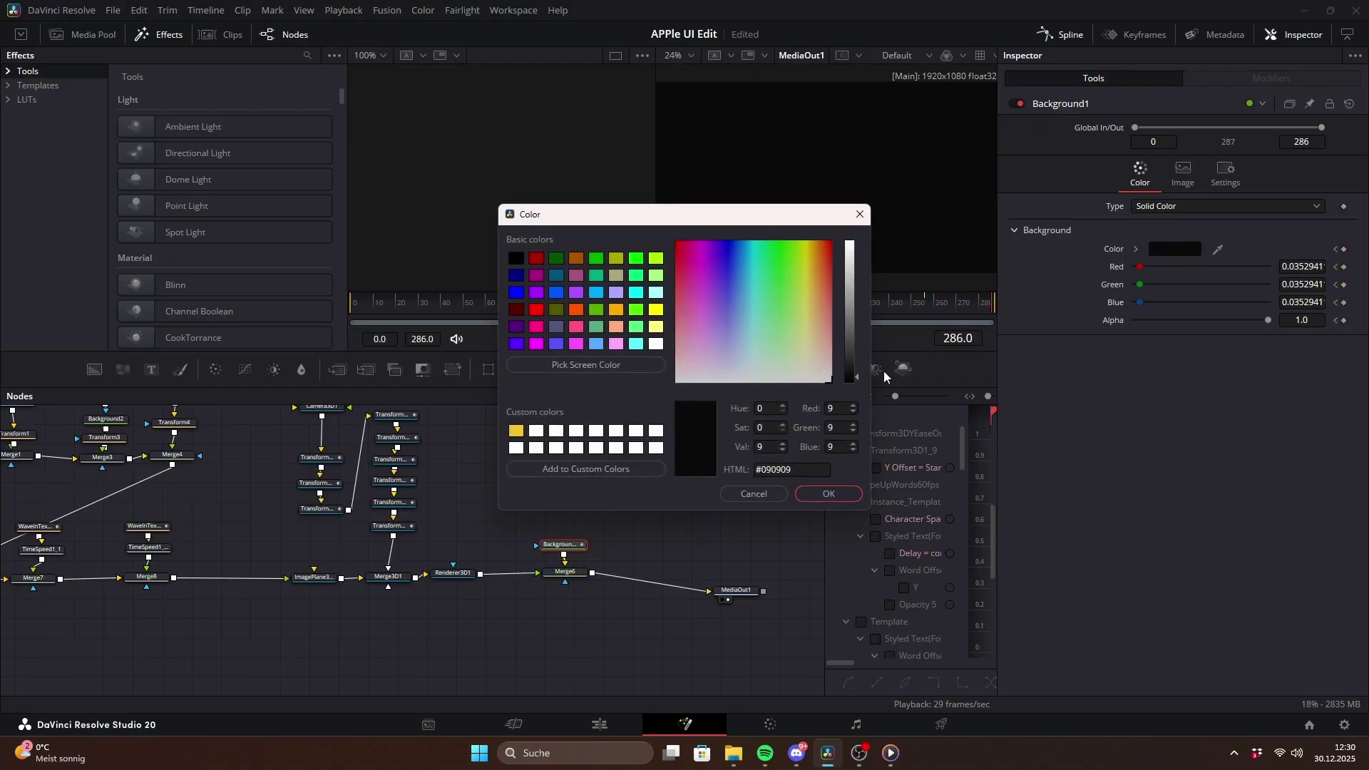
{"action": "left_click", "coordinate": [828, 493]}
{"action": "left_click_drag", "start_coordinate": [911, 300], "coordinate": [988, 305]}
Step: Add a Tilt Shift Blur before MediaOut1 with angle 90 and blur strength 2.73
{"action": "left_click_drag", "start_coordinate": [565, 571], "coordinate": [547, 574]}
{"action": "key", "text": "shift+space"}
{"action": "type", "text": "tilt"}
{"action": "key", "text": "Return"}
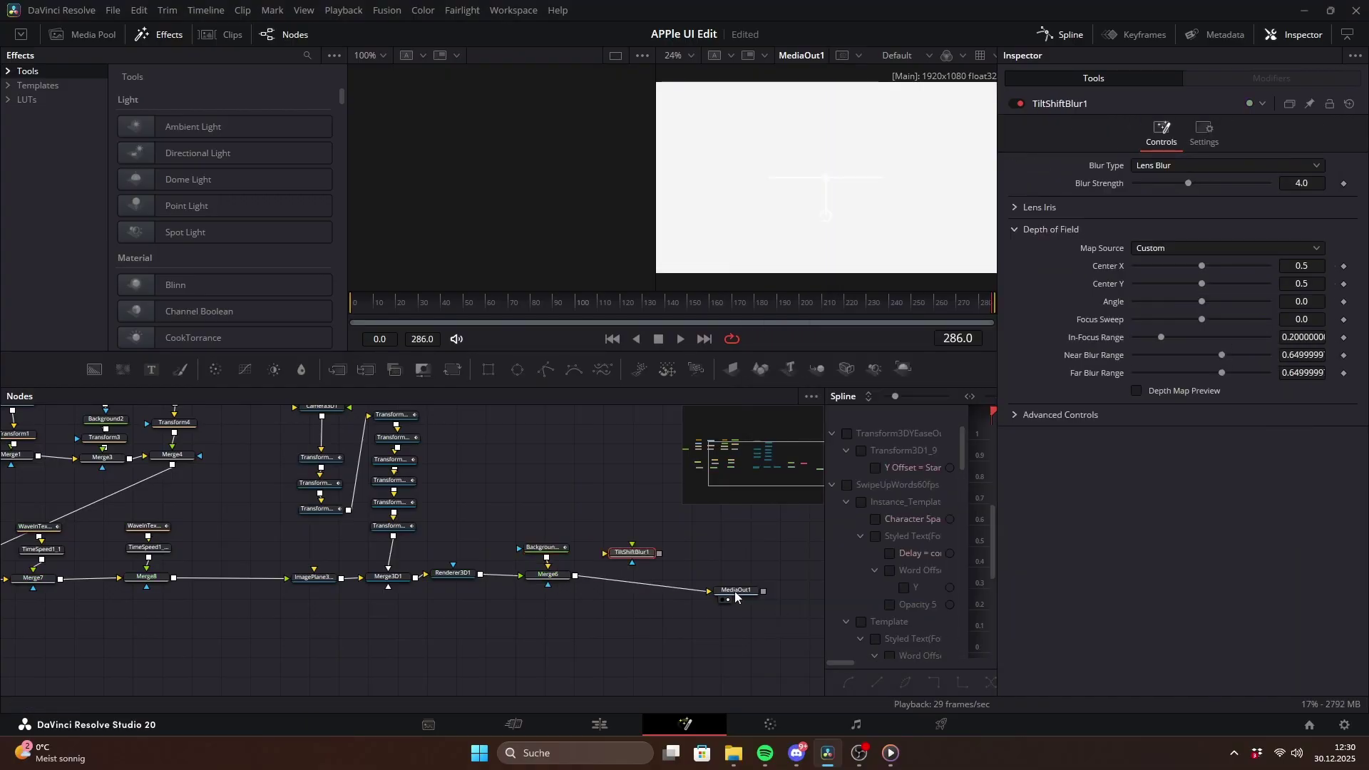
{"action": "left_click_drag", "start_coordinate": [684, 592], "coordinate": [627, 576]}
{"action": "left_click_drag", "start_coordinate": [1202, 302], "coordinate": [1209, 303]}
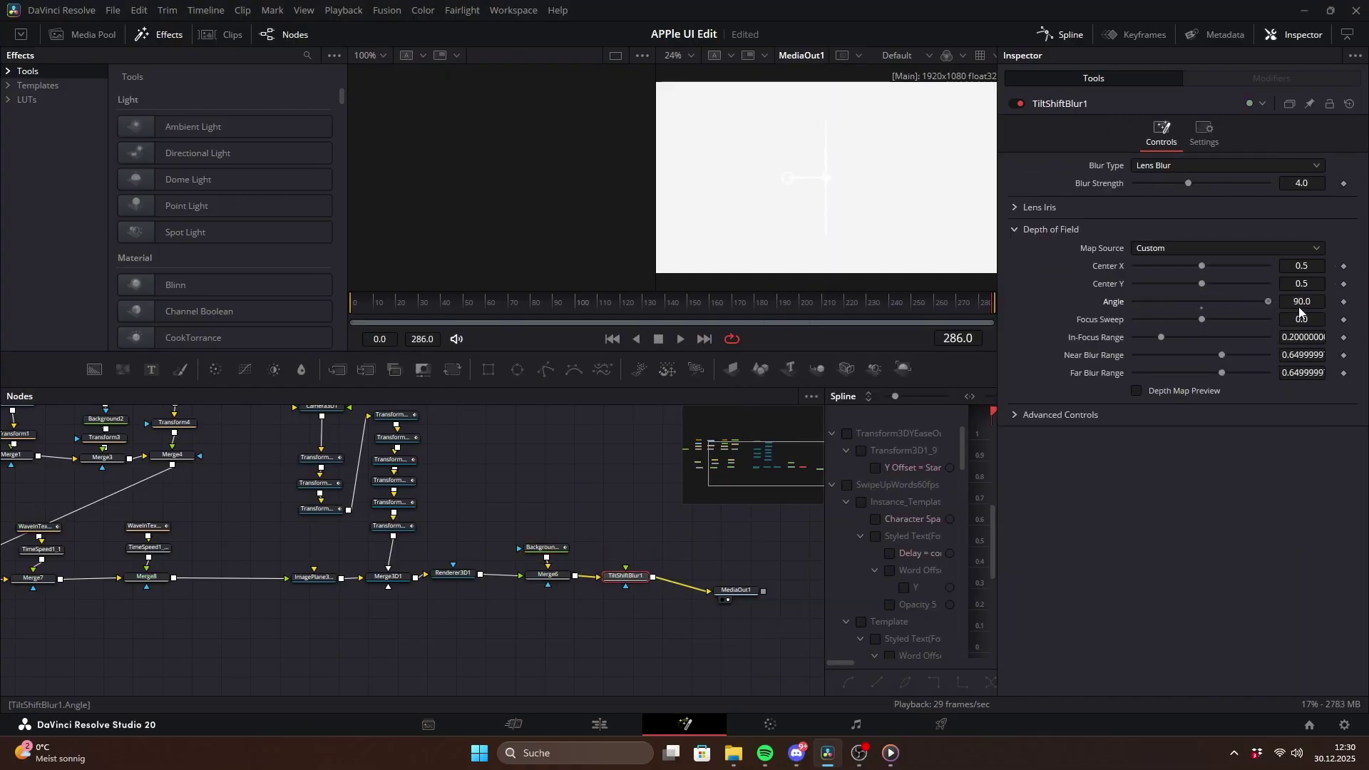
{"action": "left_click_drag", "start_coordinate": [964, 306], "coordinate": [593, 308]}
{"action": "left_click_drag", "start_coordinate": [1187, 187], "coordinate": [1170, 189]}
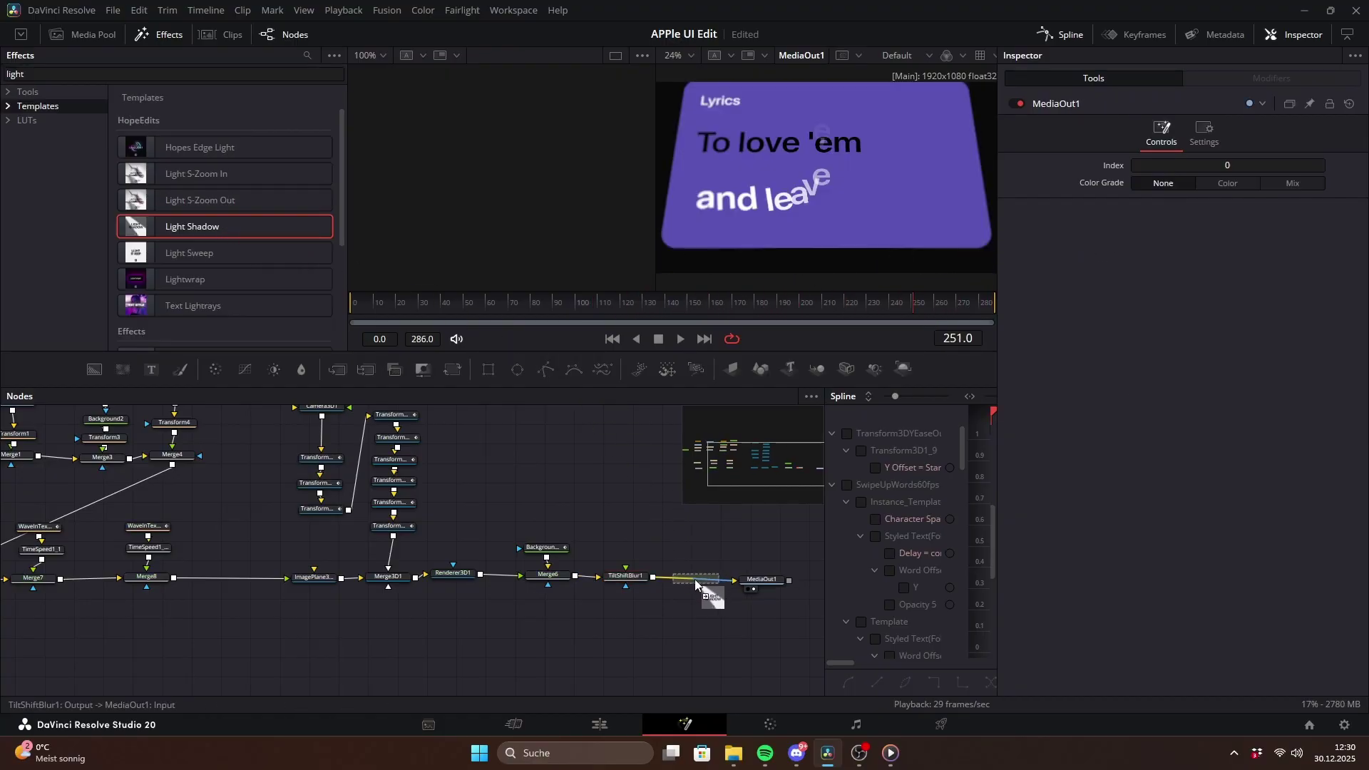
Step: Insert the Light Shadow template before the output with upper thickness 0.166 and lower 1.0
{"action": "left_click_drag", "start_coordinate": [694, 579], "coordinate": [695, 579]}
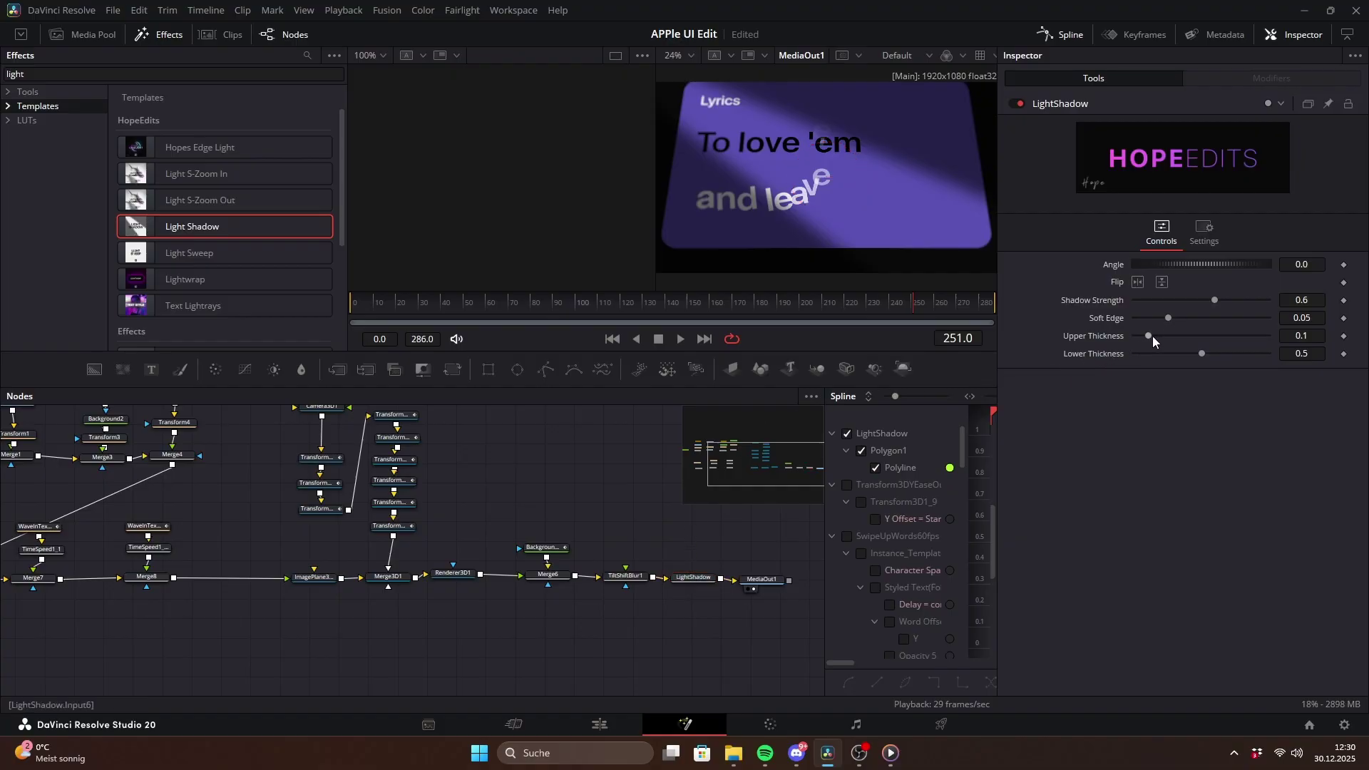
{"action": "left_click_drag", "start_coordinate": [1152, 336], "coordinate": [1287, 360]}
{"action": "left_click_drag", "start_coordinate": [923, 314], "coordinate": [1003, 324]}
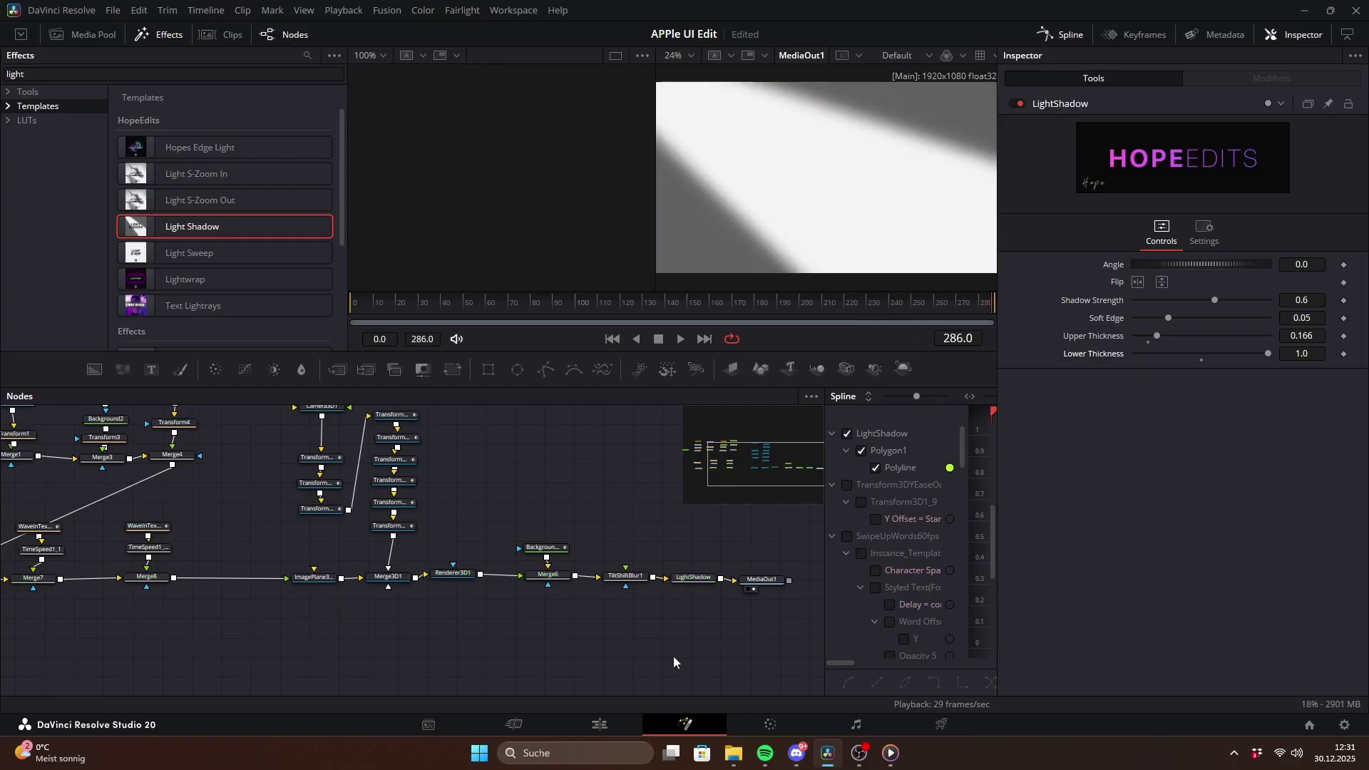